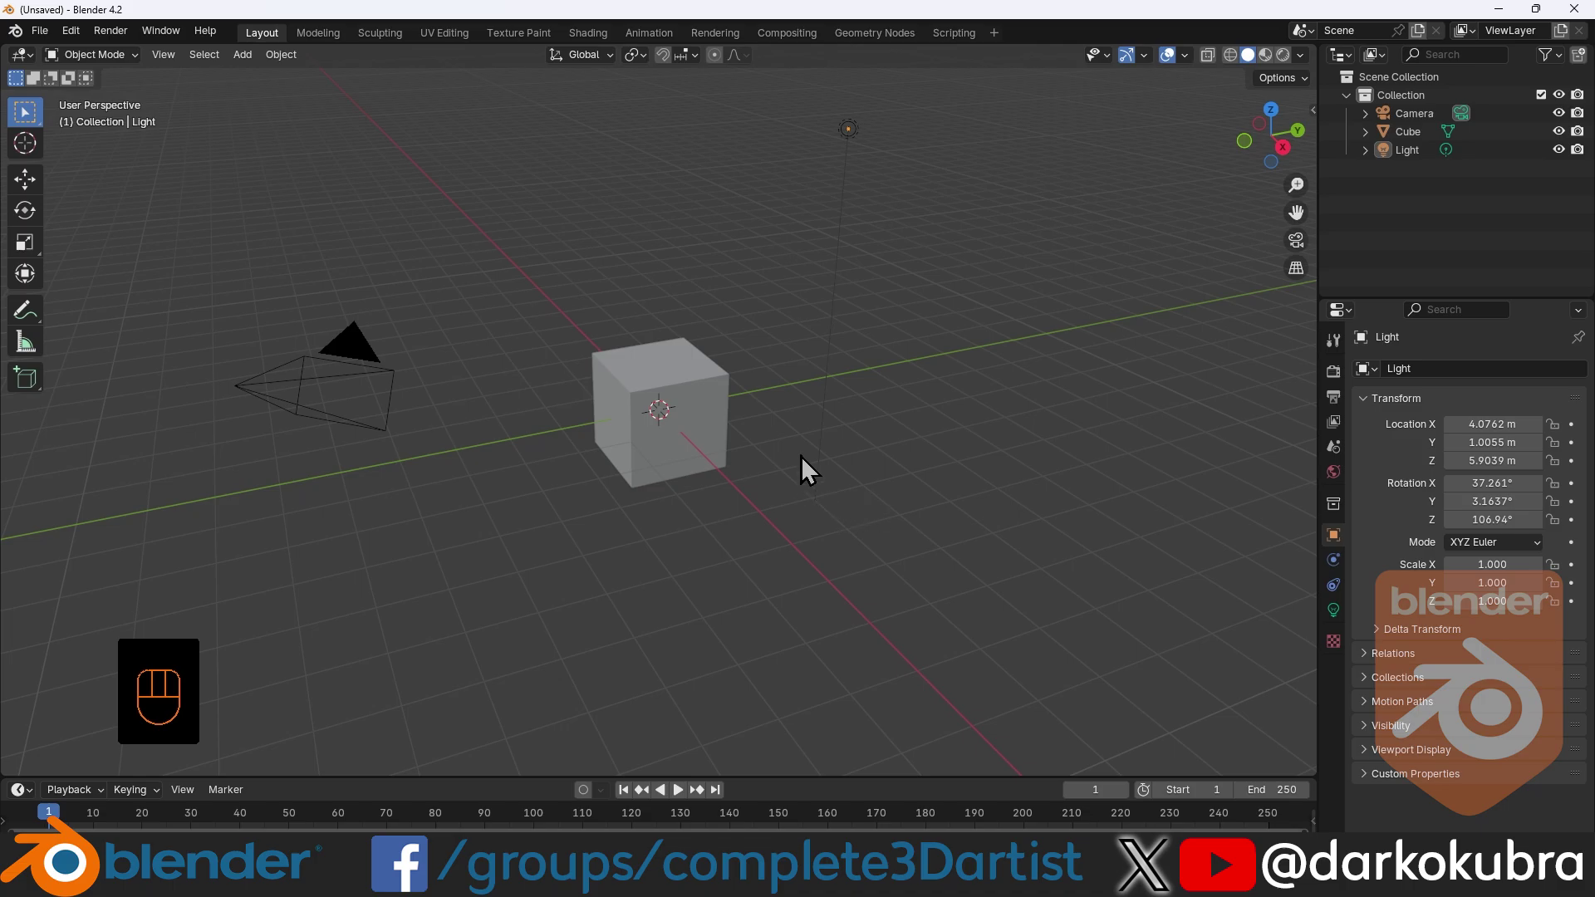
Step: Select the default cube in the viewport
{"action": "left_click", "coordinate": [676, 376]}
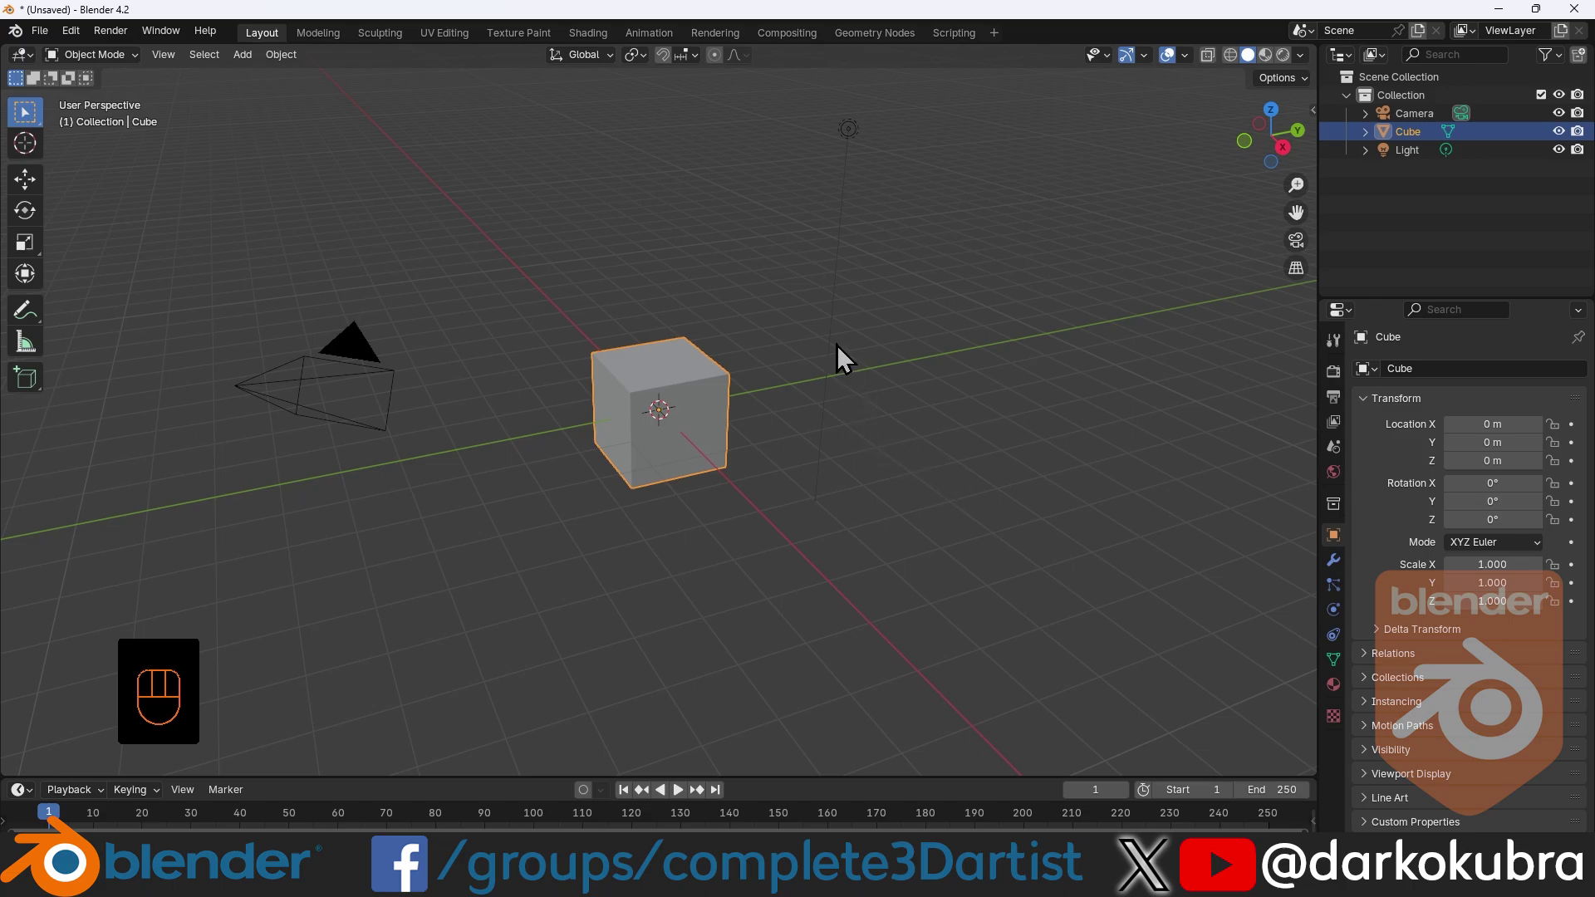
Step: In the Geometry Nodes workspace, create a new node tree named 'Repeating Curve'
{"action": "left_click", "coordinate": [877, 32]}
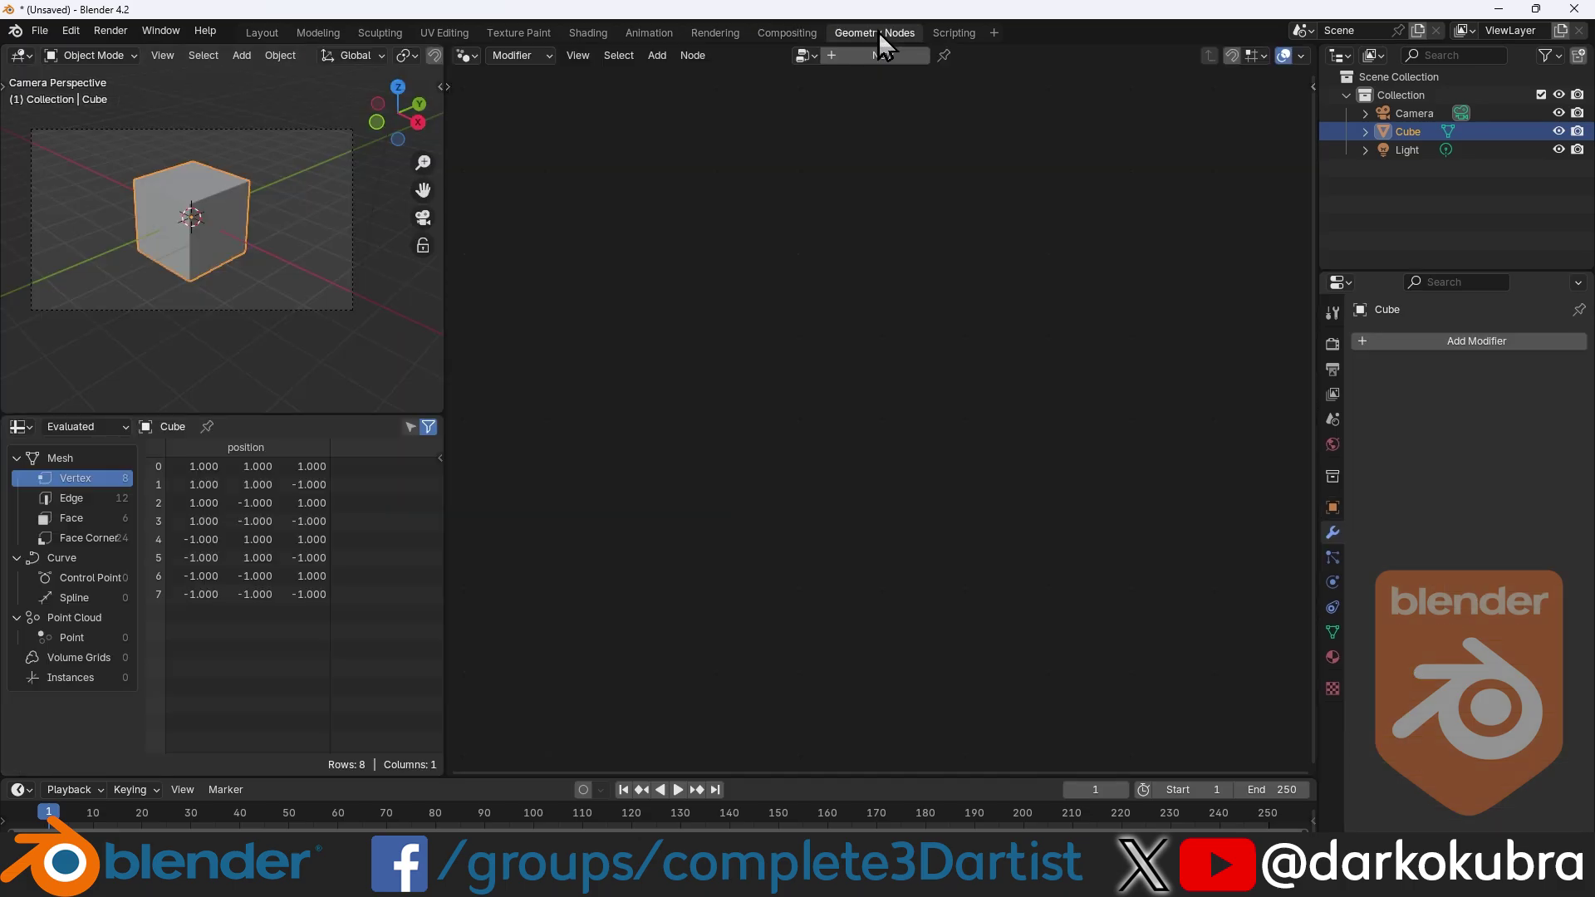
{"action": "left_click", "coordinate": [882, 54]}
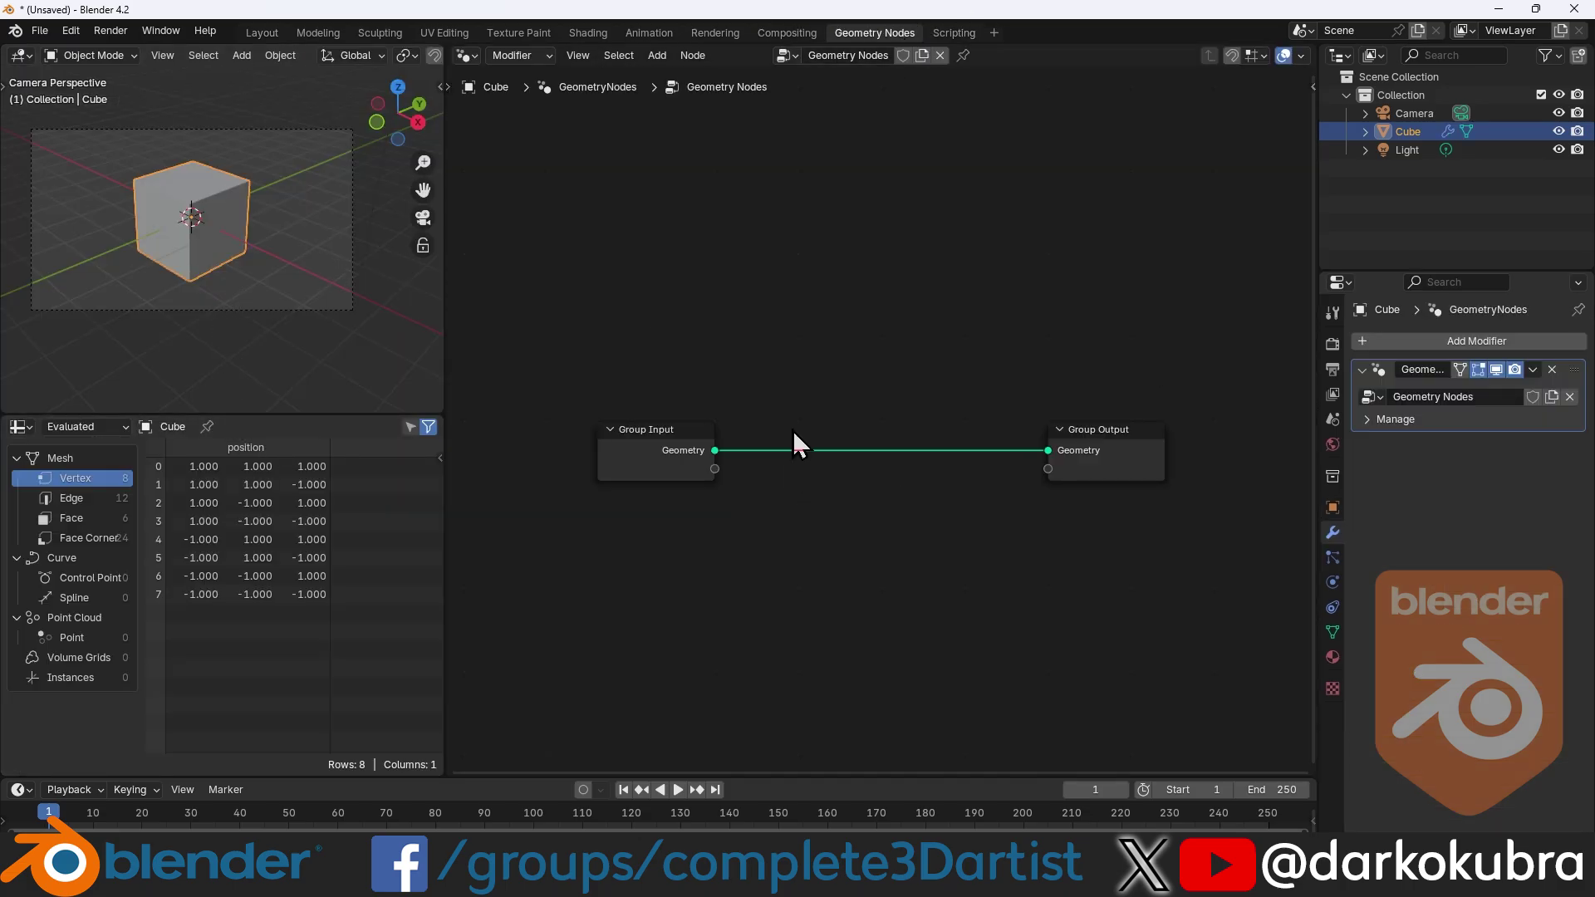
{"action": "double_click", "coordinate": [843, 56]}
{"action": "type", "text": "Repeating Curve"}
{"action": "key", "text": "Return"}
Step: Replace the Group Input with an Arc node wired to the Group Output
{"action": "left_click", "coordinate": [660, 442]}
{"action": "key", "text": "Delete"}
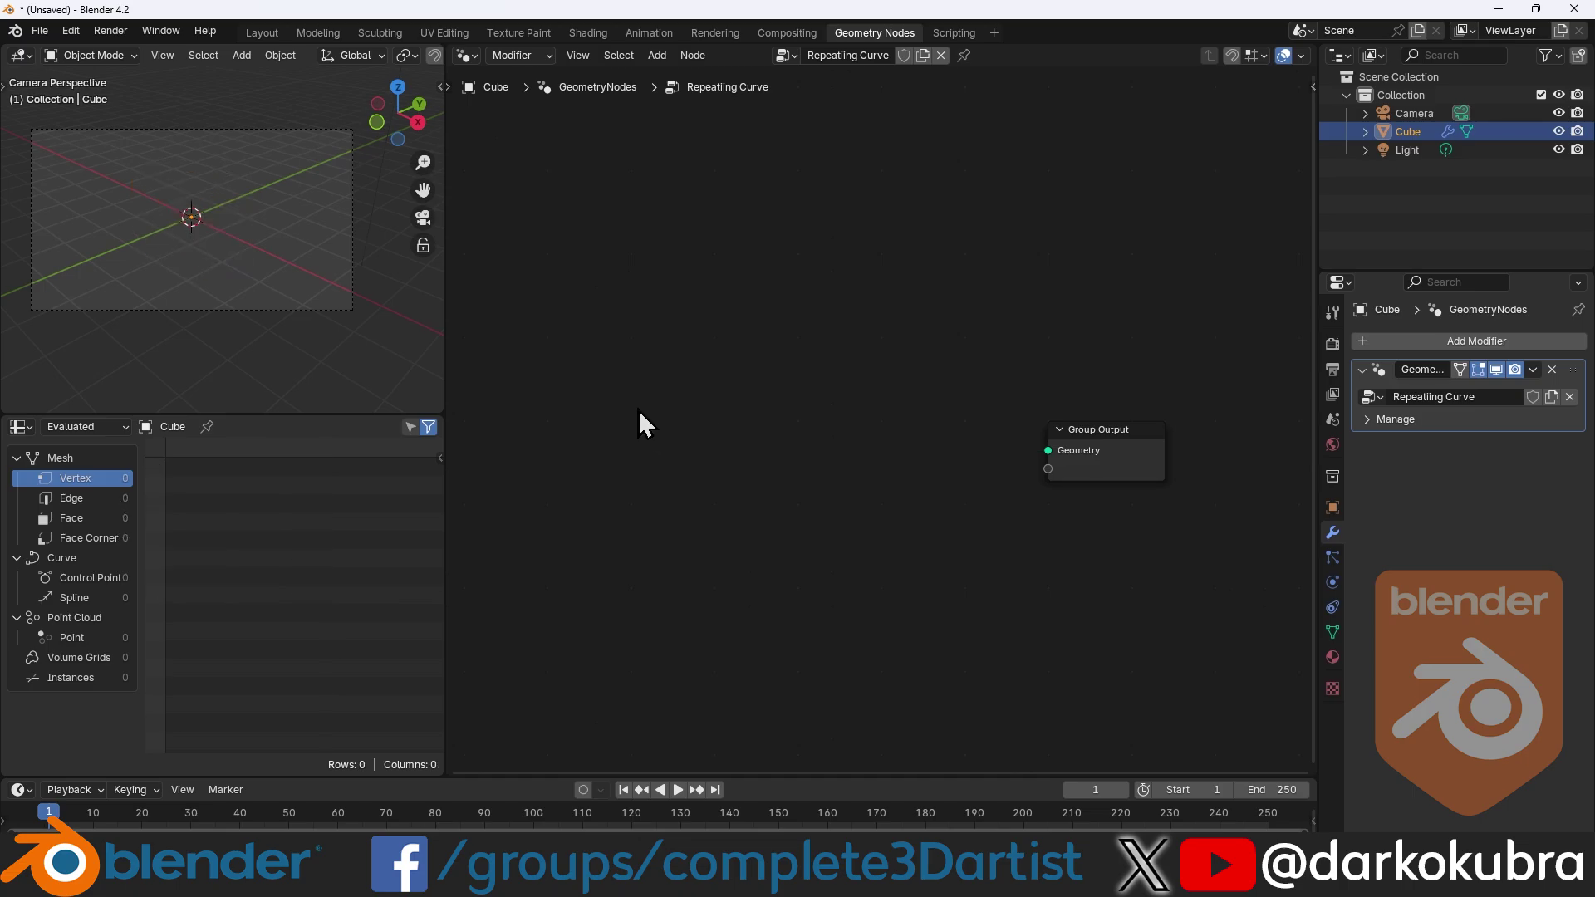
{"action": "key", "text": "shift+a"}
{"action": "type", "text": "arc"}
{"action": "key", "text": "Return"}
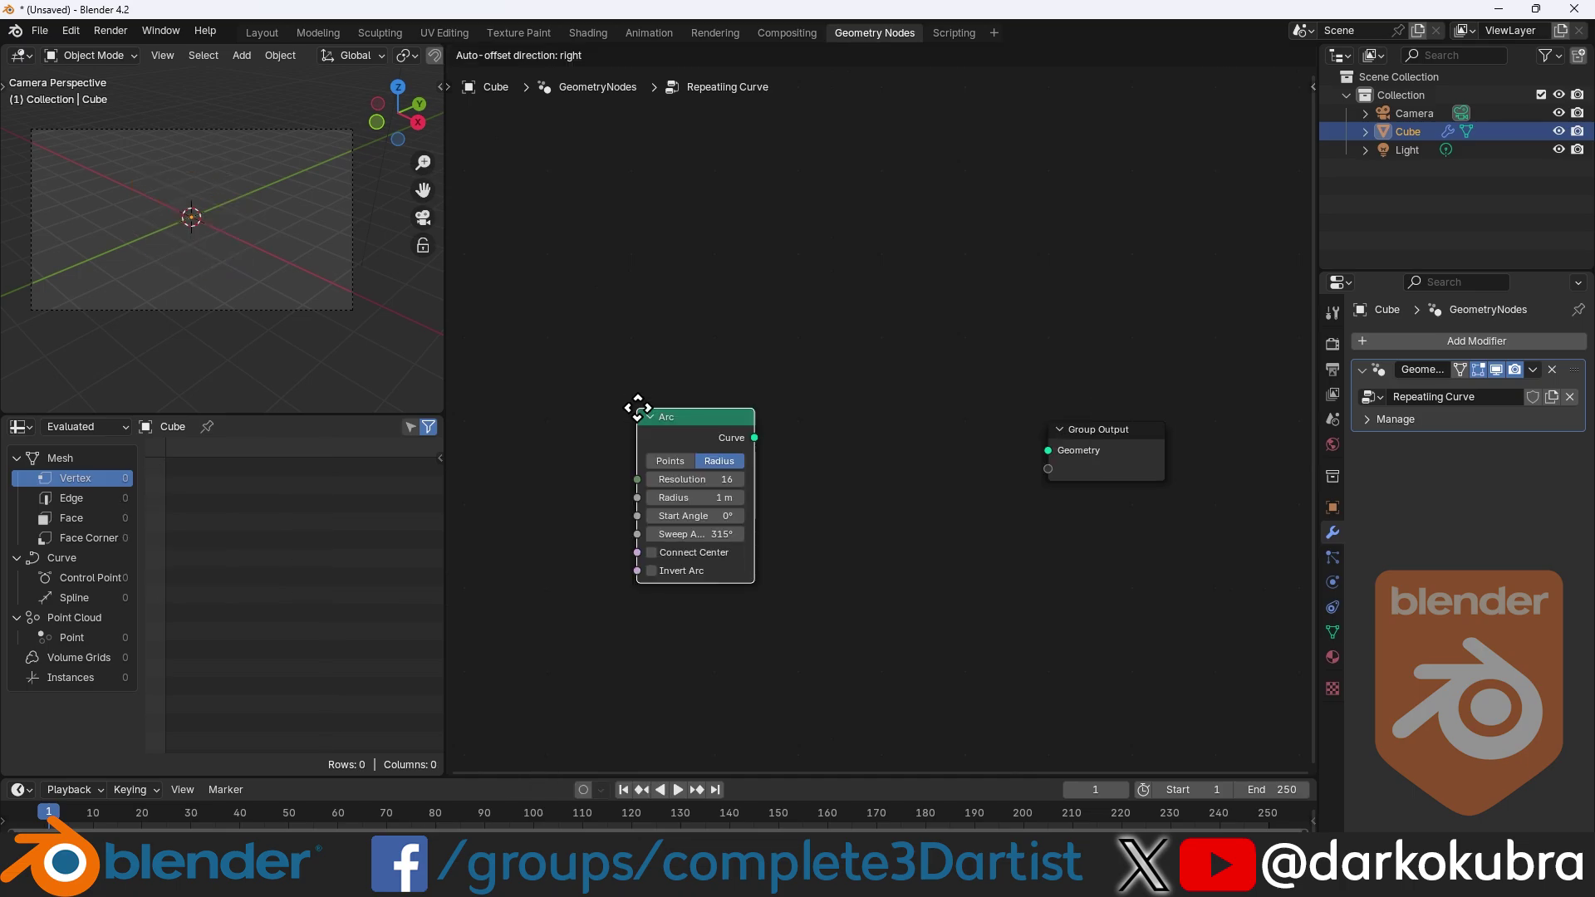
{"action": "left_click", "coordinate": [656, 302]}
{"action": "left_click_drag", "start_coordinate": [770, 329], "coordinate": [1110, 319]}
Step: Move the Arc node further left and orbit the 3D view around the arc
{"action": "scroll", "coordinate": [174, 199], "scroll_direction": "up", "scroll_amount": 5}
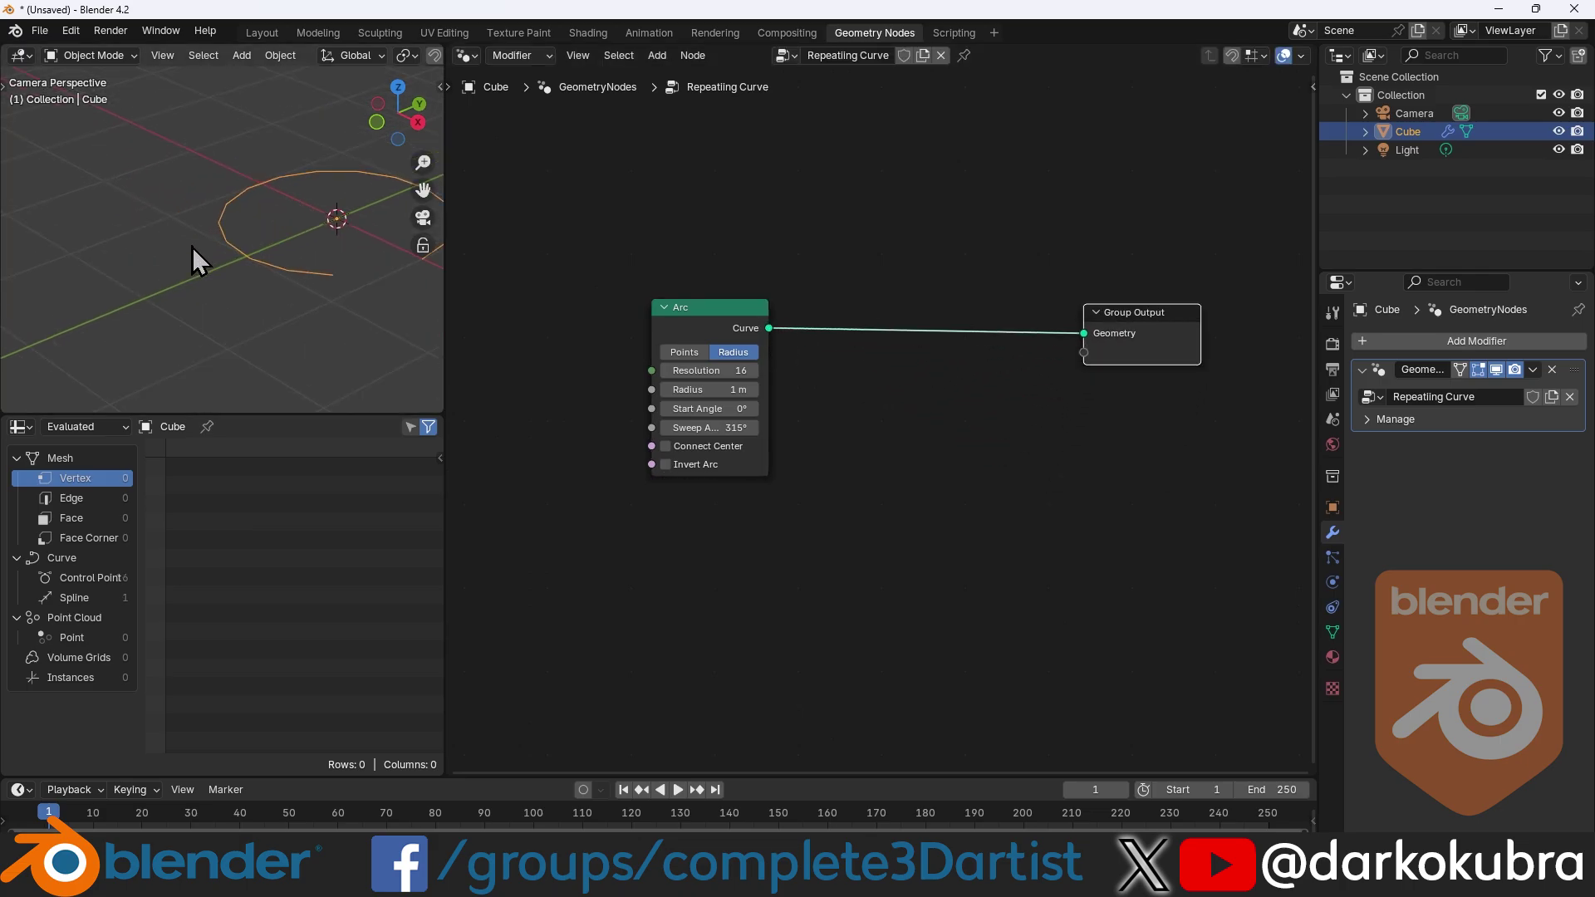
{"action": "scroll", "coordinate": [213, 314], "scroll_direction": "down", "scroll_amount": 2}
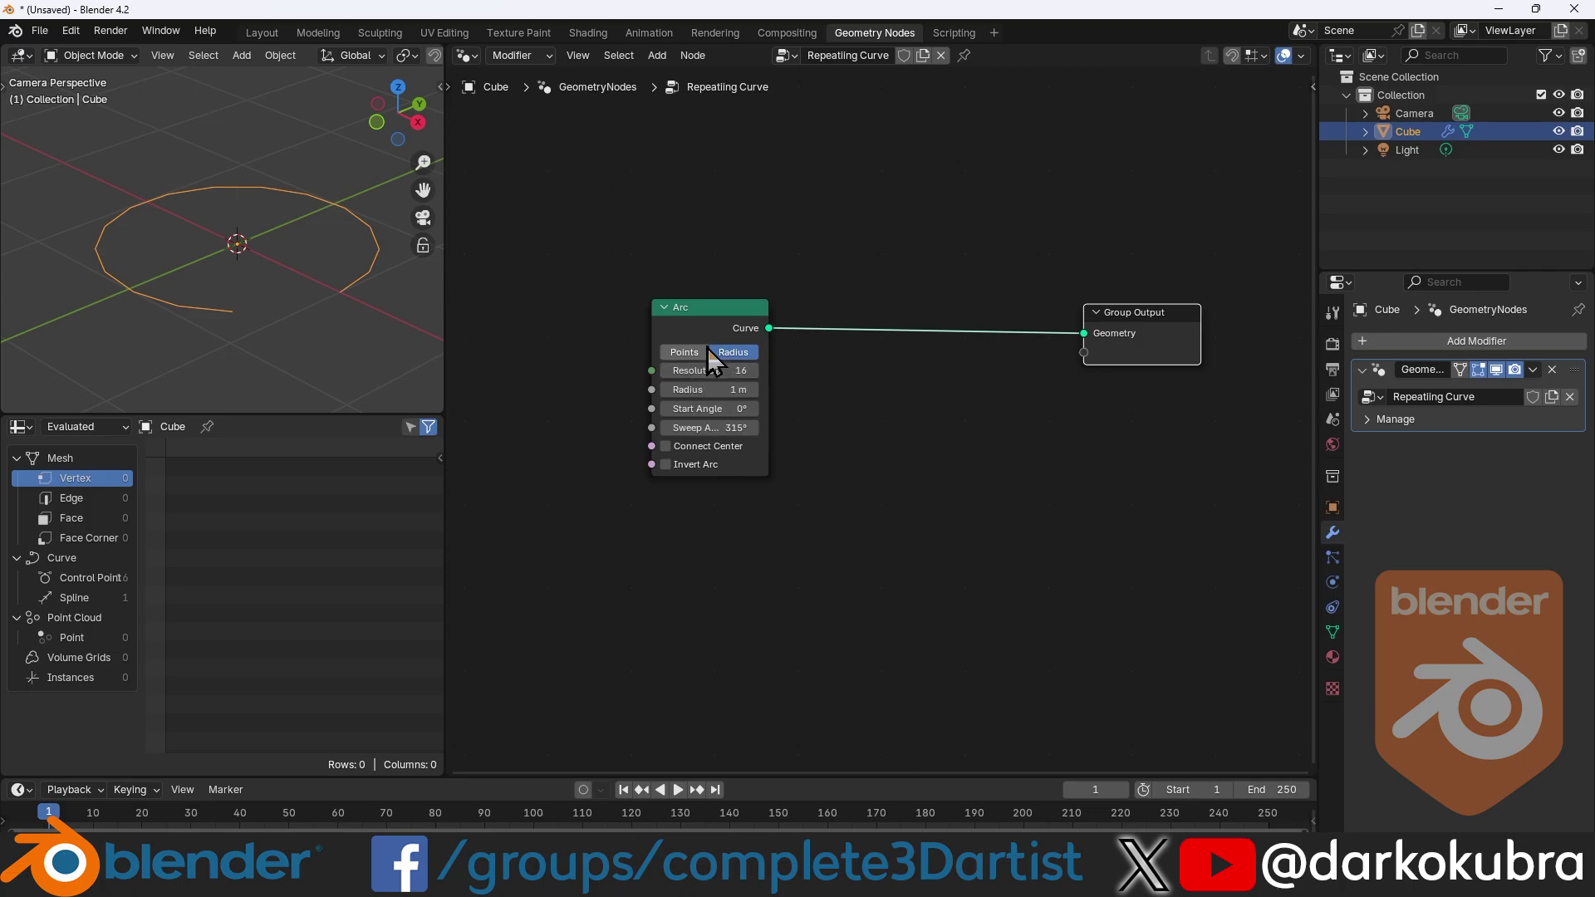
{"action": "left_click_drag", "start_coordinate": [699, 320], "coordinate": [582, 322]}
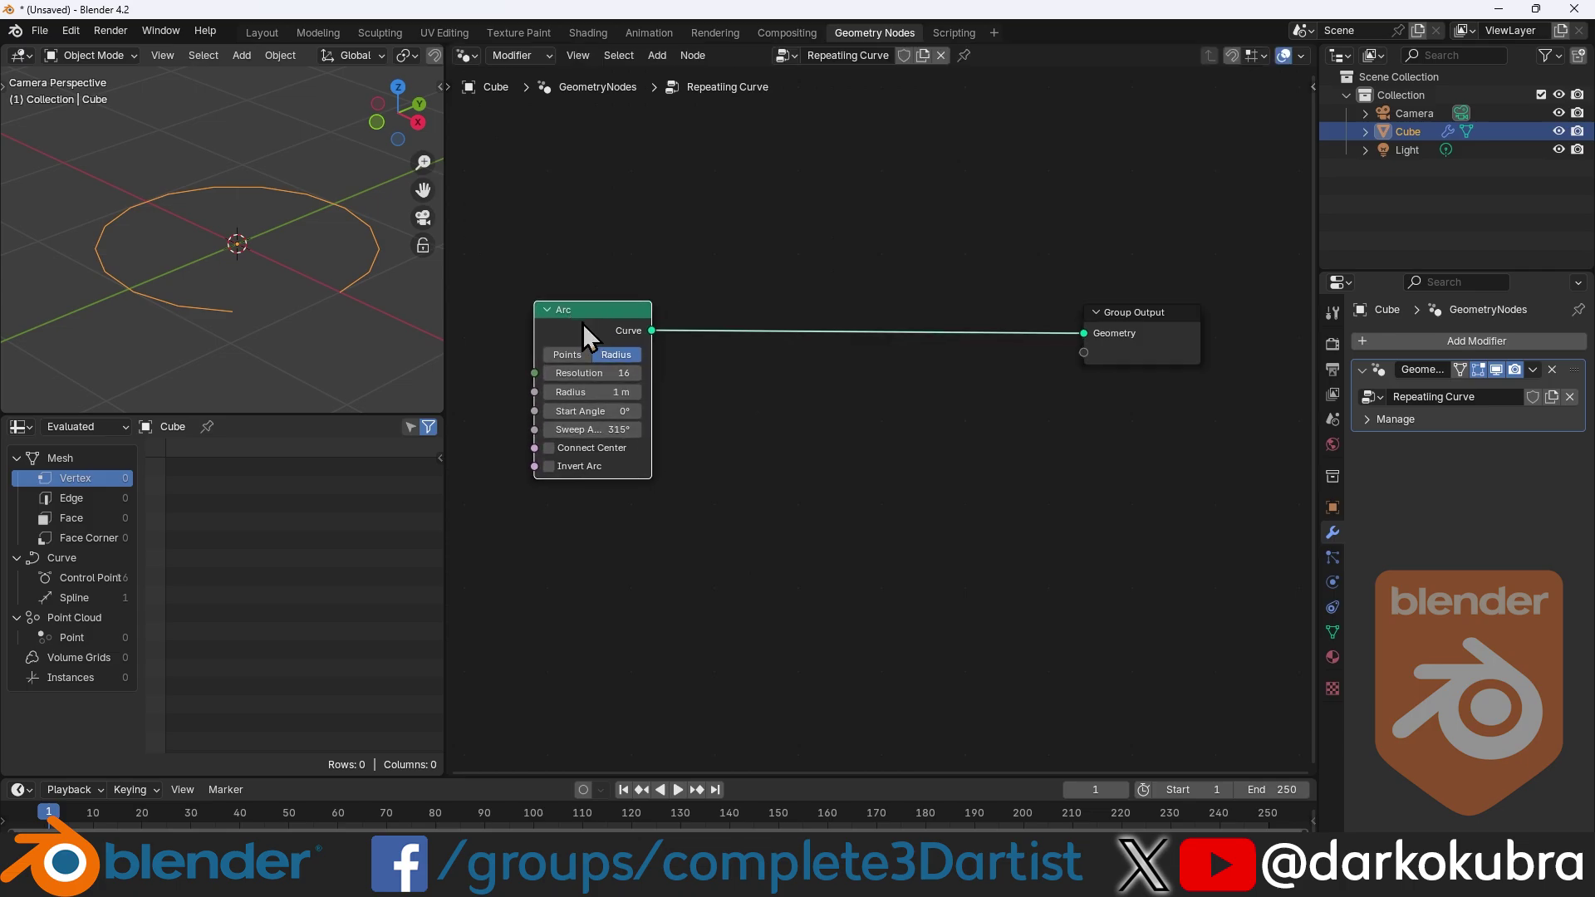
{"action": "mouse_move", "coordinate": [270, 333]}
{"action": "middle_mouse_down"}
{"action": "mouse_move", "coordinate": [241, 356]}
{"action": "mouse_move", "coordinate": [276, 338]}
{"action": "middle_mouse_up"}
Step: Maximize the 3D viewport and orbit to a flatter view of the arc
{"action": "left_click", "coordinate": [286, 332]}
{"action": "key", "text": "ctrl+space"}
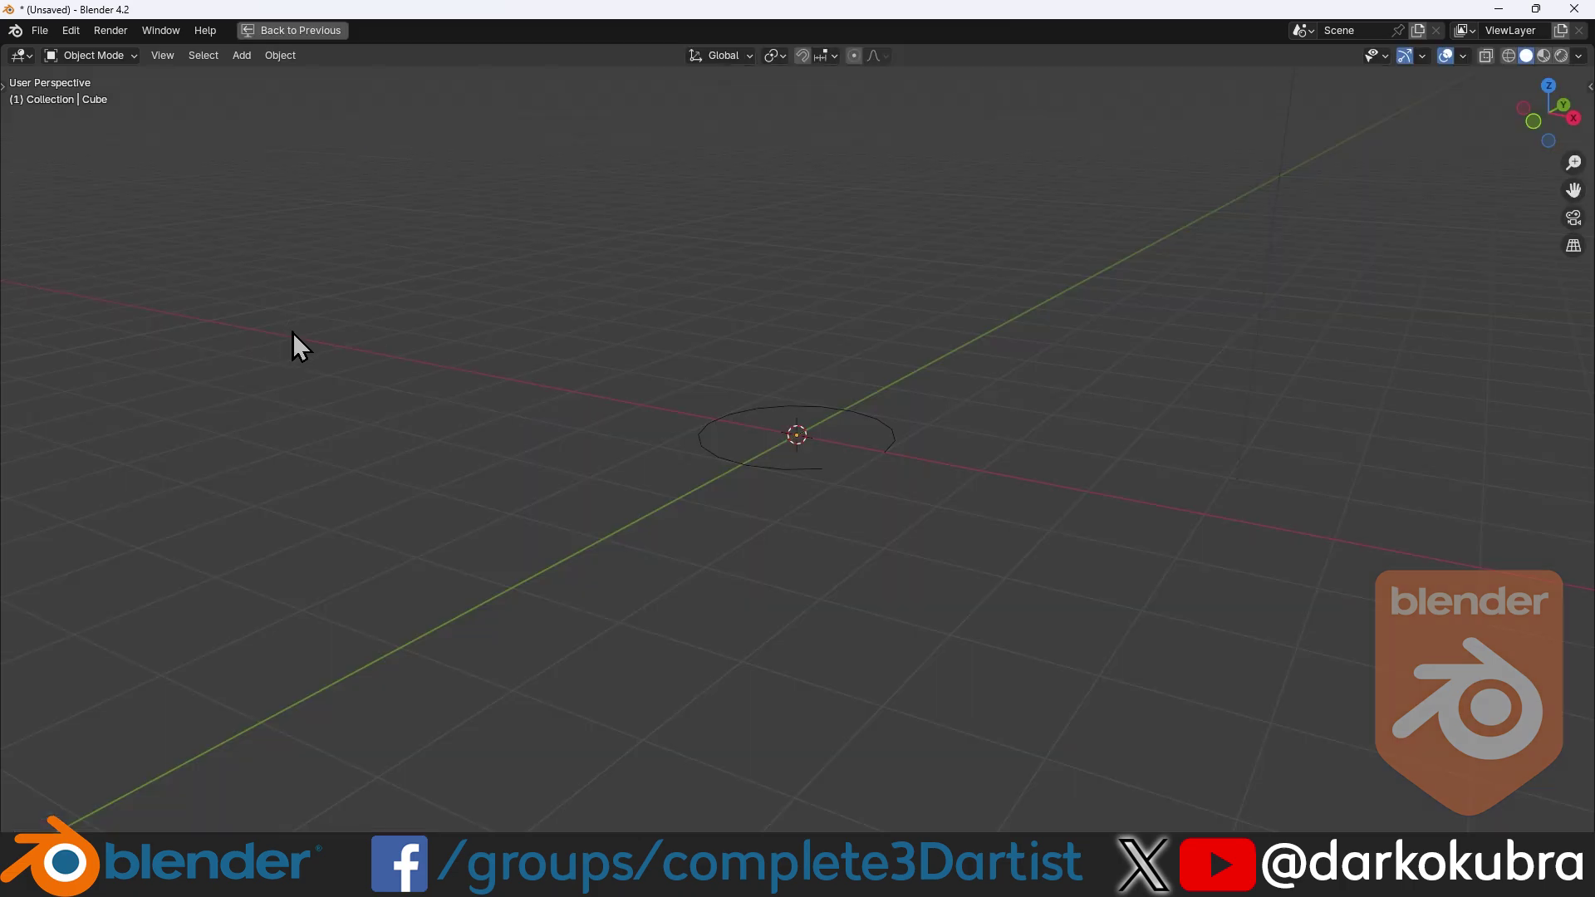
{"action": "scroll", "coordinate": [825, 445], "scroll_direction": "up", "scroll_amount": 6}
{"action": "middle_click_drag", "start_coordinate": [892, 486], "coordinate": [756, 480]}
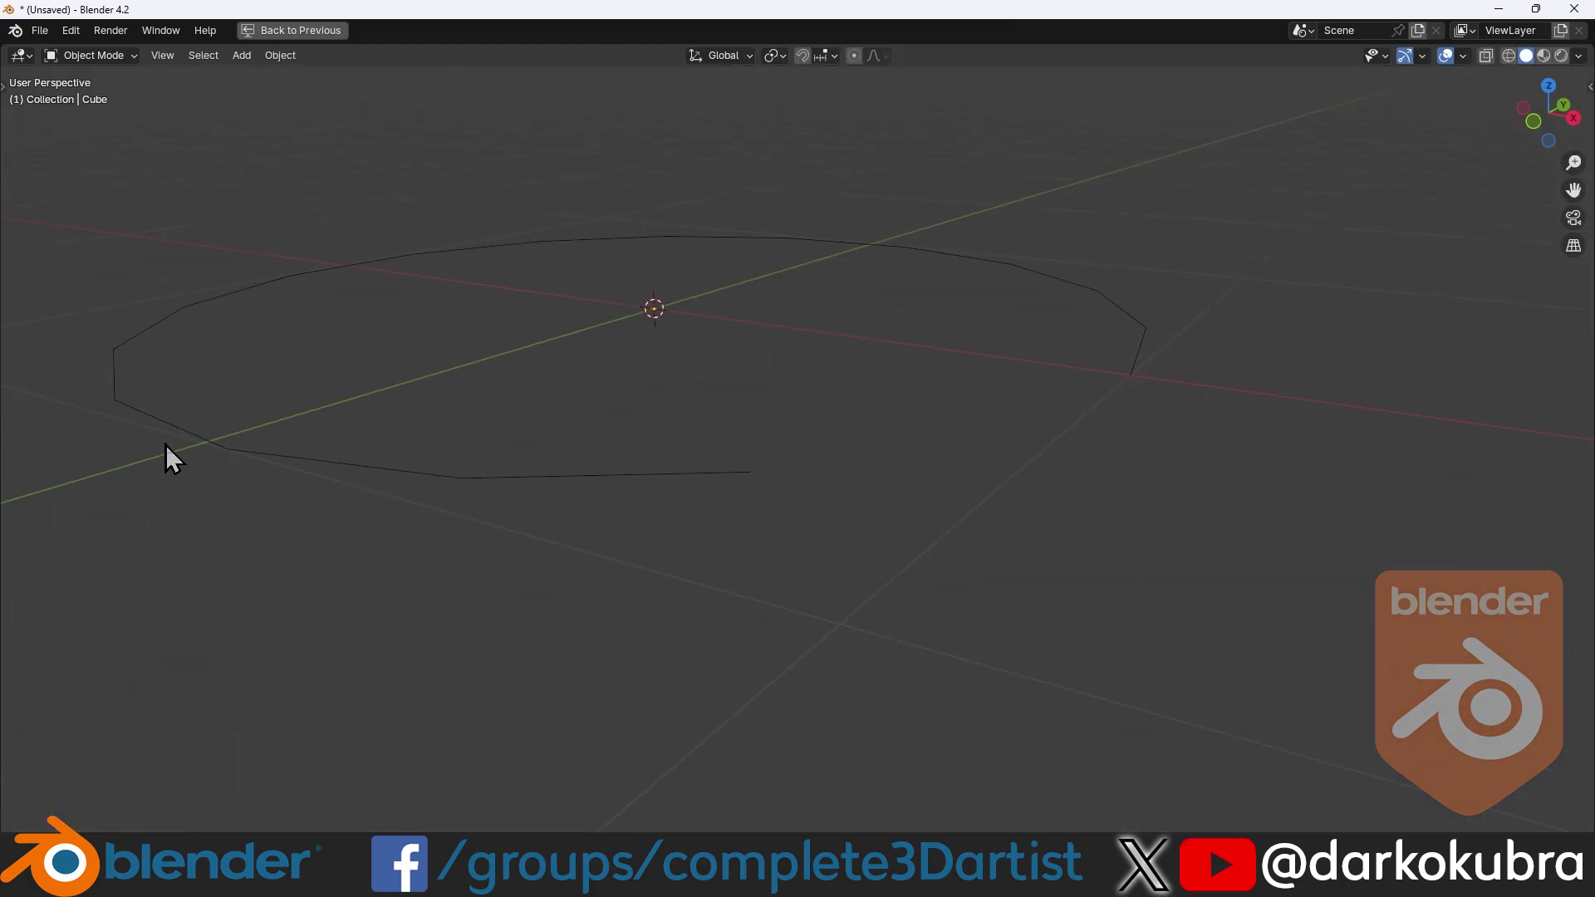
Step: Sketch three drooping swag strokes between the arc's points
{"action": "left_click", "coordinate": [747, 472]}
{"action": "left_click", "coordinate": [461, 477]}
{"action": "mouse_move", "coordinate": [459, 479]}
{"action": "left_mouse_down"}
{"action": "mouse_move", "coordinate": [499, 558]}
{"action": "mouse_move", "coordinate": [602, 584]}
{"action": "mouse_move", "coordinate": [705, 531]}
{"action": "mouse_move", "coordinate": [742, 480]}
{"action": "left_mouse_up"}
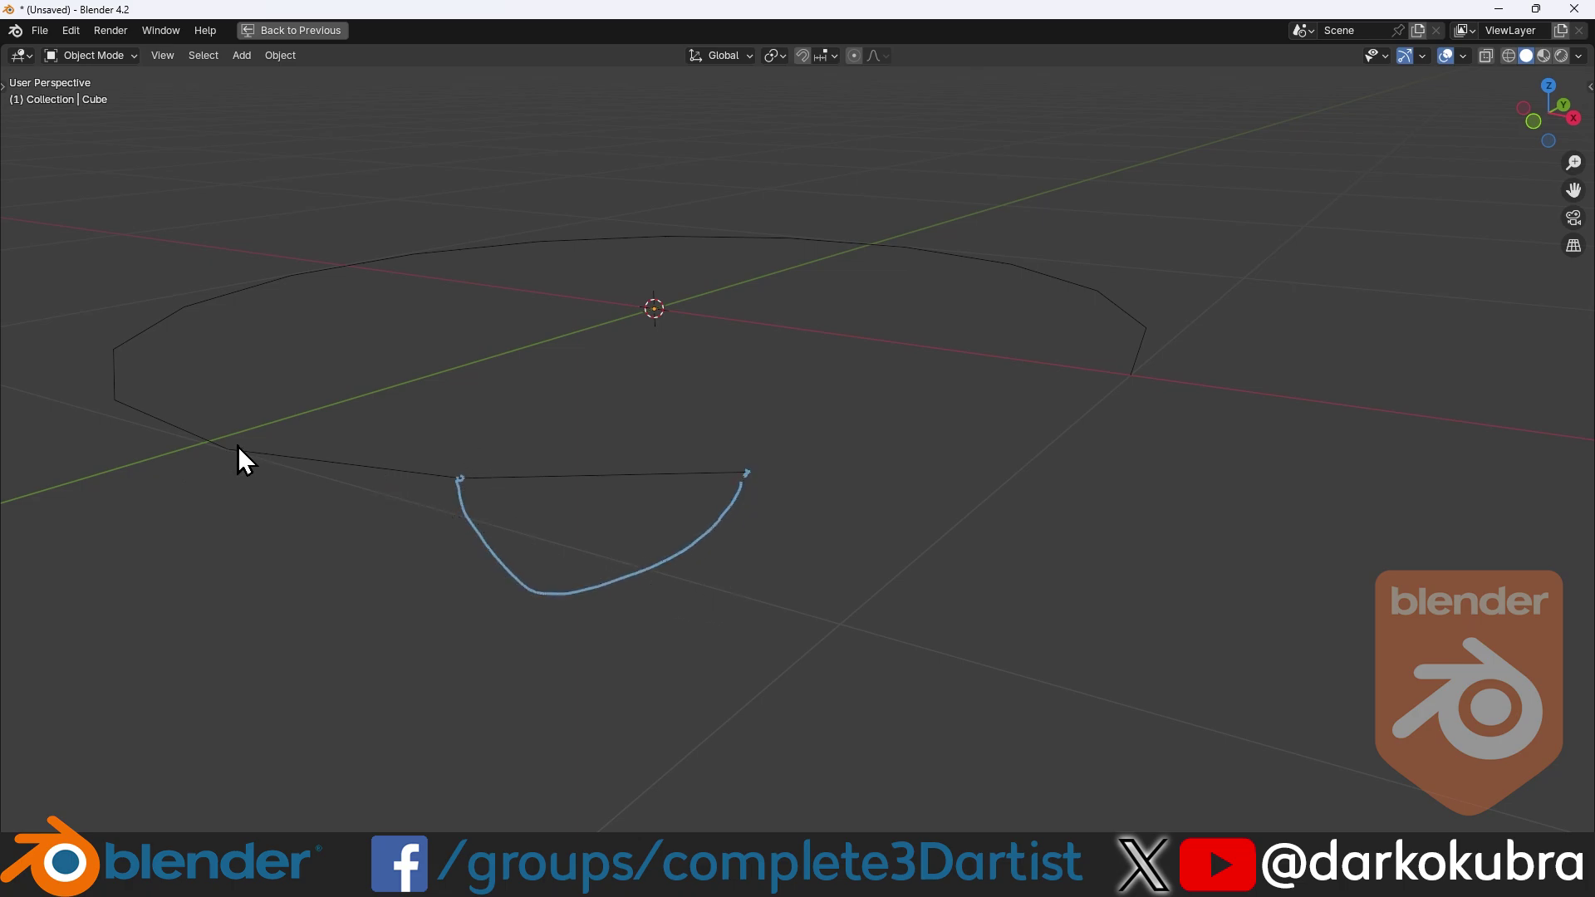
{"action": "mouse_move", "coordinate": [230, 454]}
{"action": "left_mouse_down"}
{"action": "mouse_move", "coordinate": [278, 557]}
{"action": "mouse_move", "coordinate": [416, 542]}
{"action": "mouse_move", "coordinate": [459, 479]}
{"action": "left_mouse_up"}
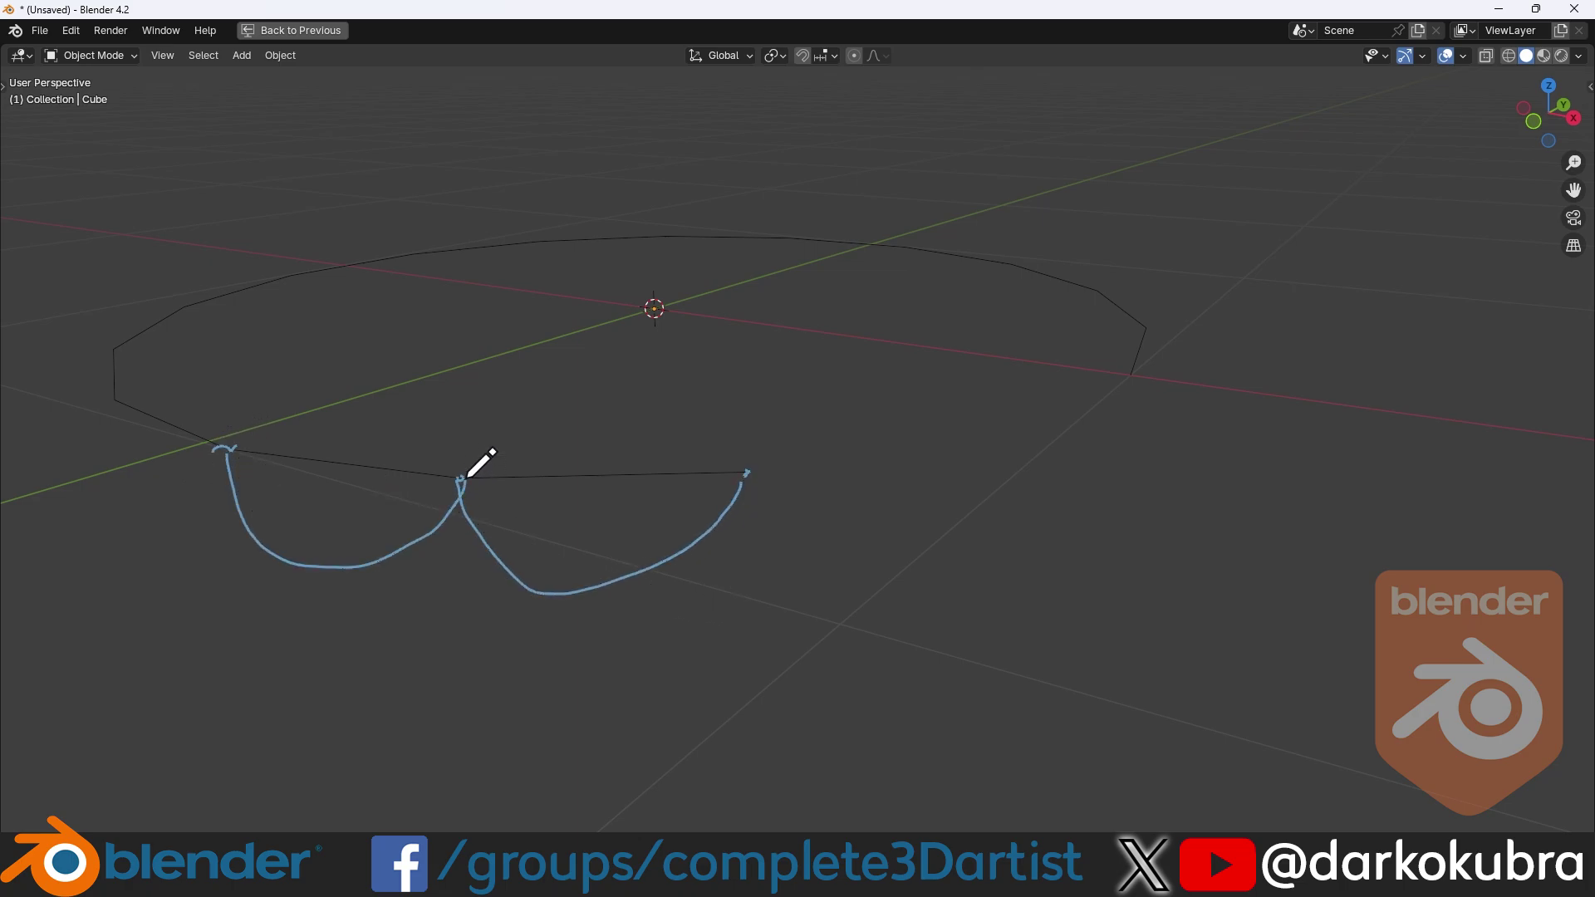
{"action": "left_click", "coordinate": [107, 406]}
{"action": "mouse_move", "coordinate": [112, 412]}
{"action": "left_mouse_down"}
{"action": "mouse_move", "coordinate": [162, 526]}
{"action": "mouse_move", "coordinate": [233, 452]}
{"action": "left_mouse_up"}
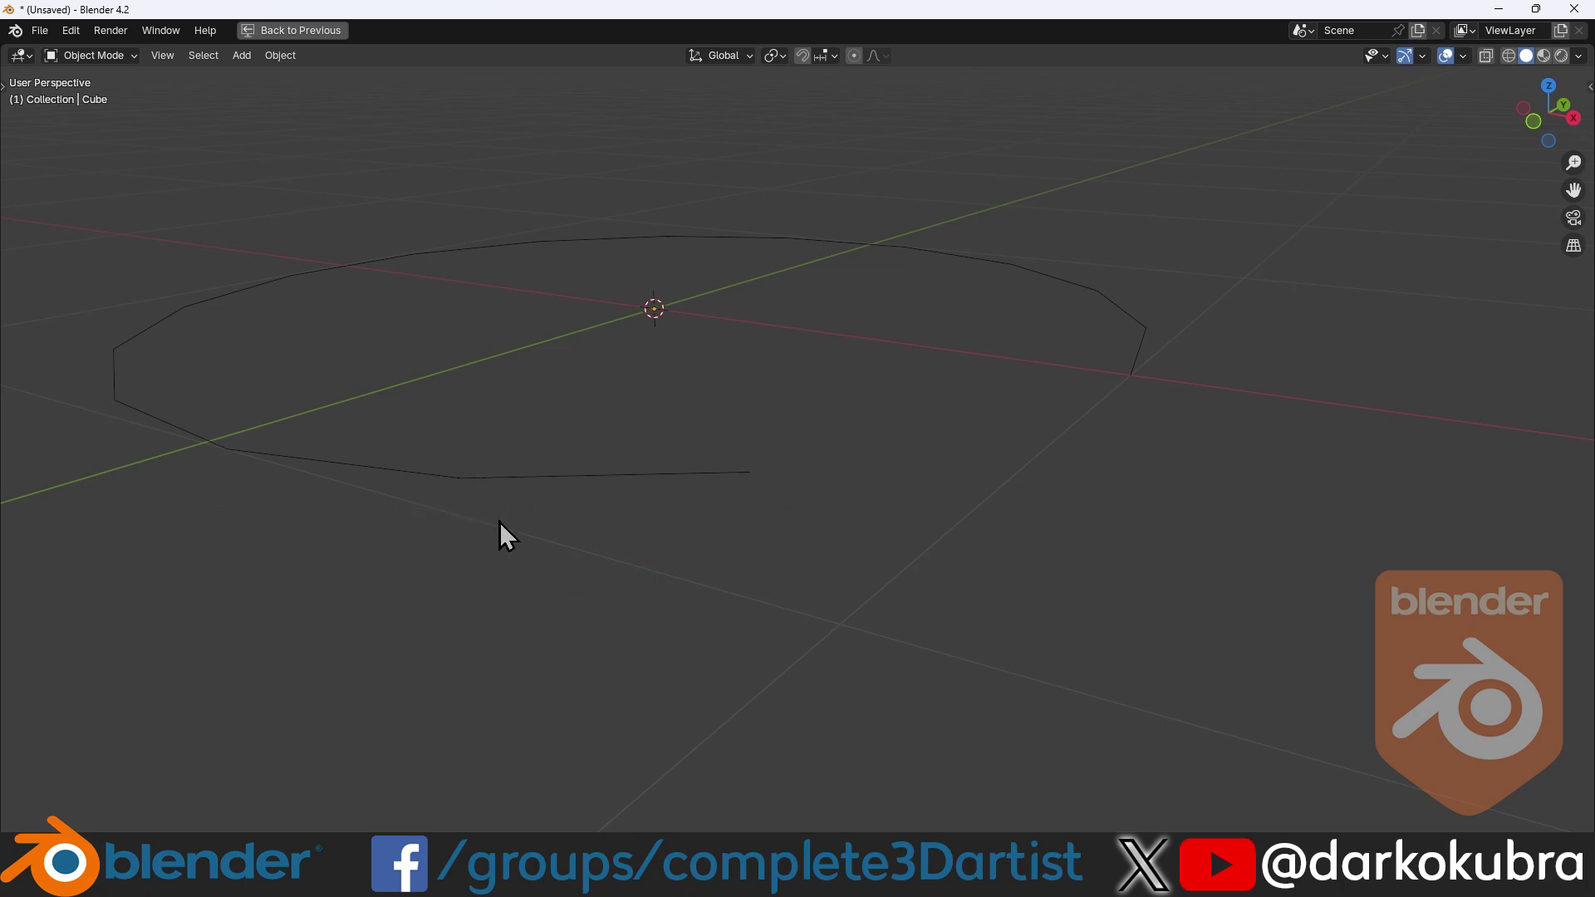
Step: Restore the full workspace layout and add a Repeat zone below the Arc link
{"action": "left_click", "coordinate": [600, 475]}
{"action": "key", "text": "ctrl+space"}
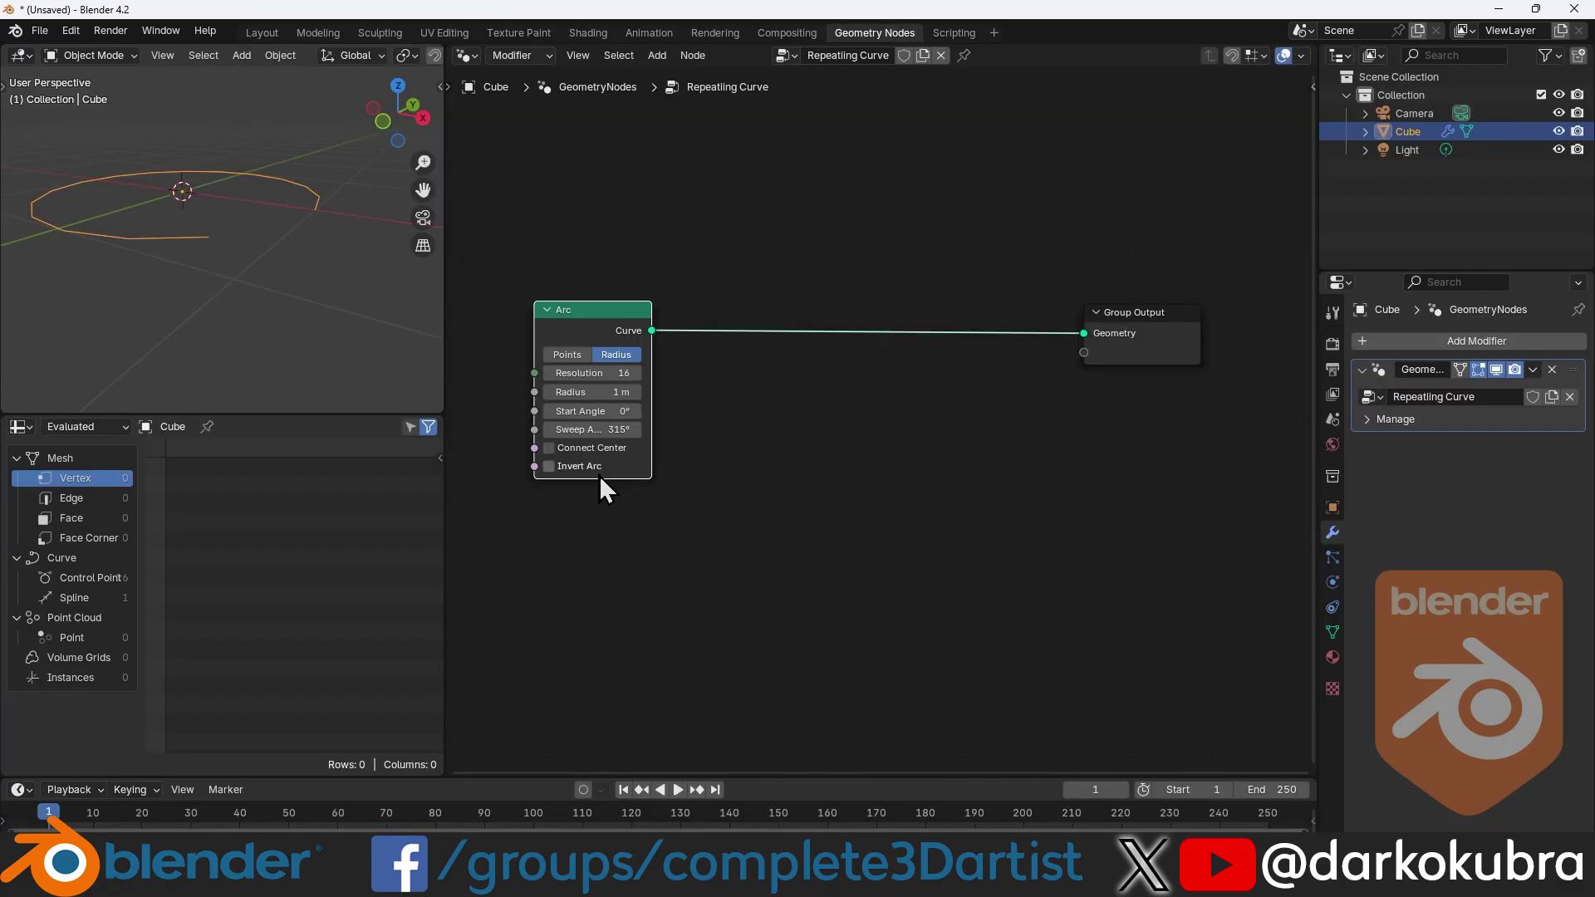
{"action": "scroll", "coordinate": [760, 424], "scroll_direction": "down", "scroll_amount": 2}
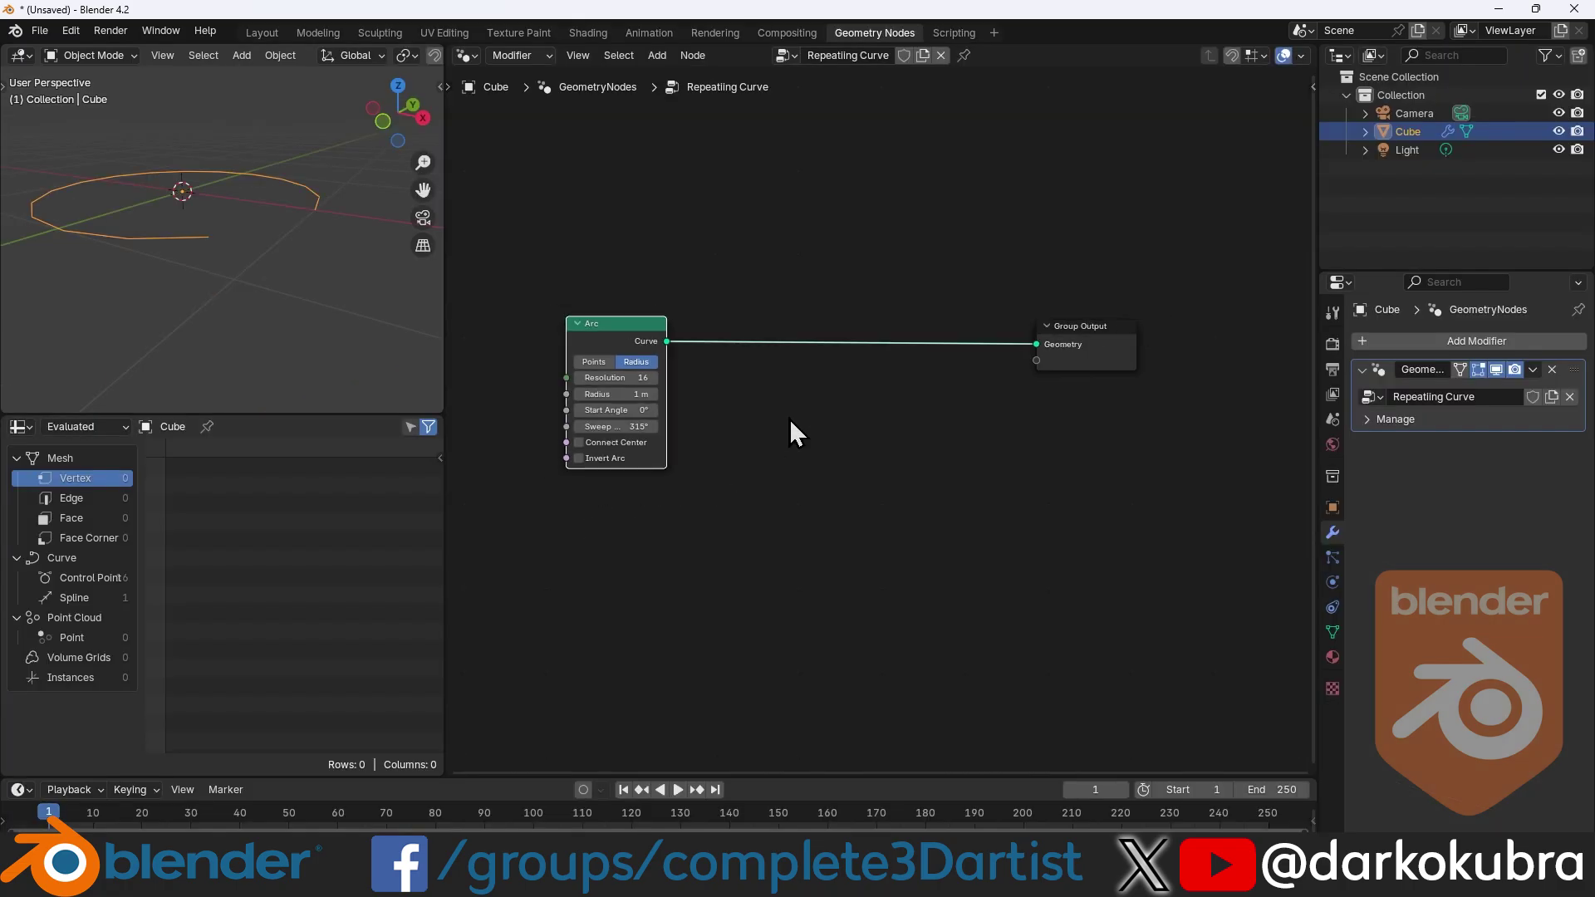
{"action": "left_click", "coordinate": [823, 412]}
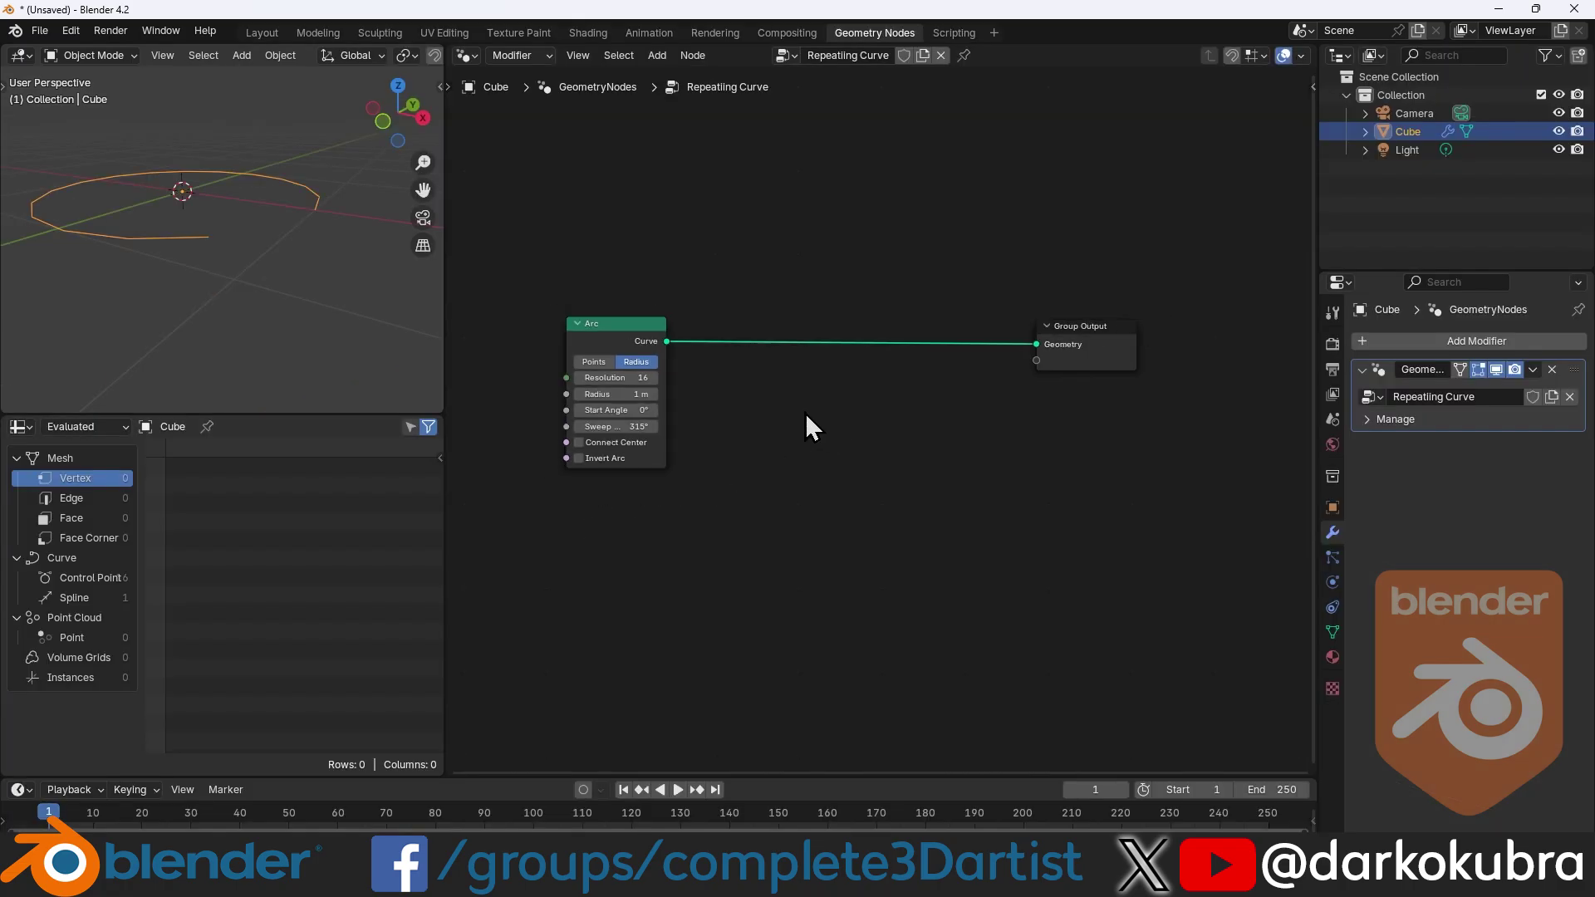
{"action": "key", "text": "shift+a"}
{"action": "type", "text": "rep"}
{"action": "key", "text": "Return"}
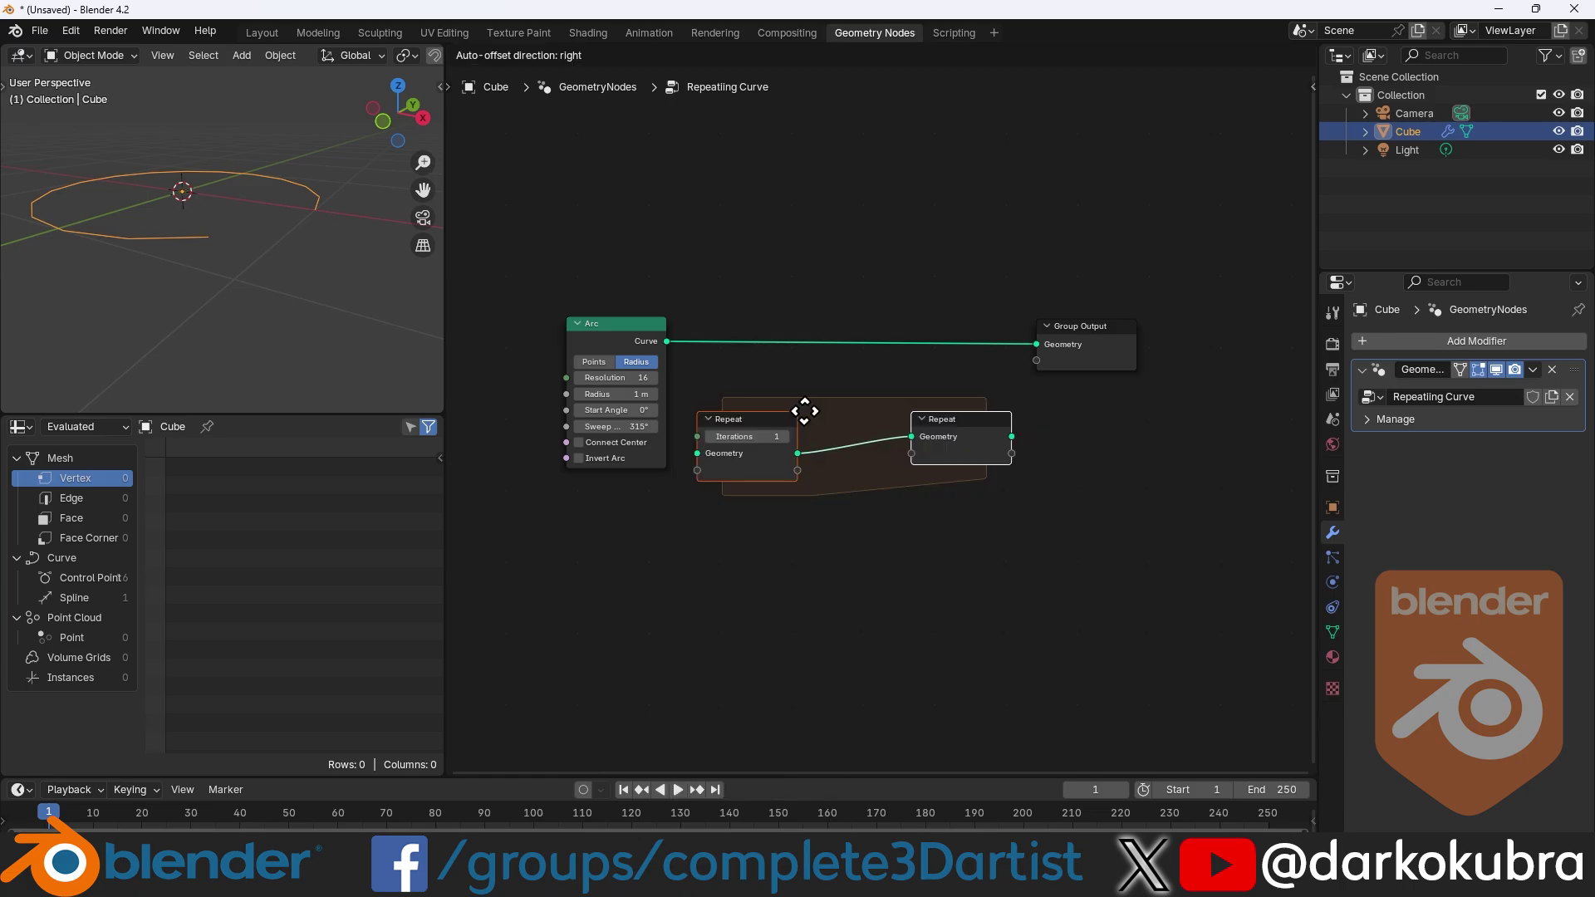
{"action": "left_click", "coordinate": [837, 410]}
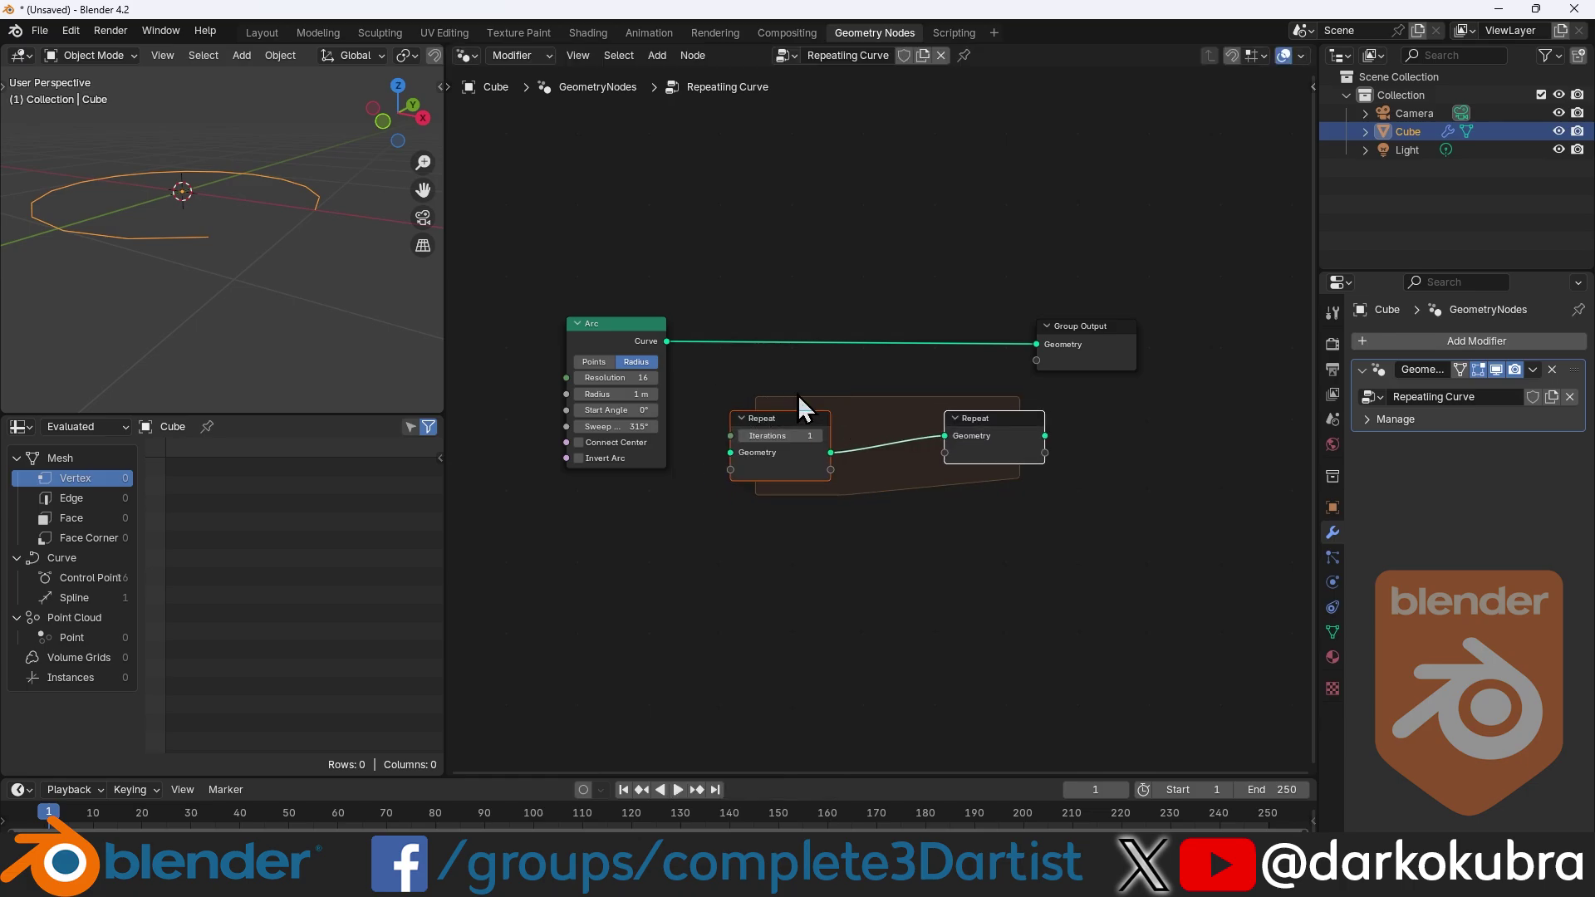
Step: Route the Arc curve through the Repeat zone into the Group Output
{"action": "left_click_drag", "start_coordinate": [762, 427], "coordinate": [744, 394]}
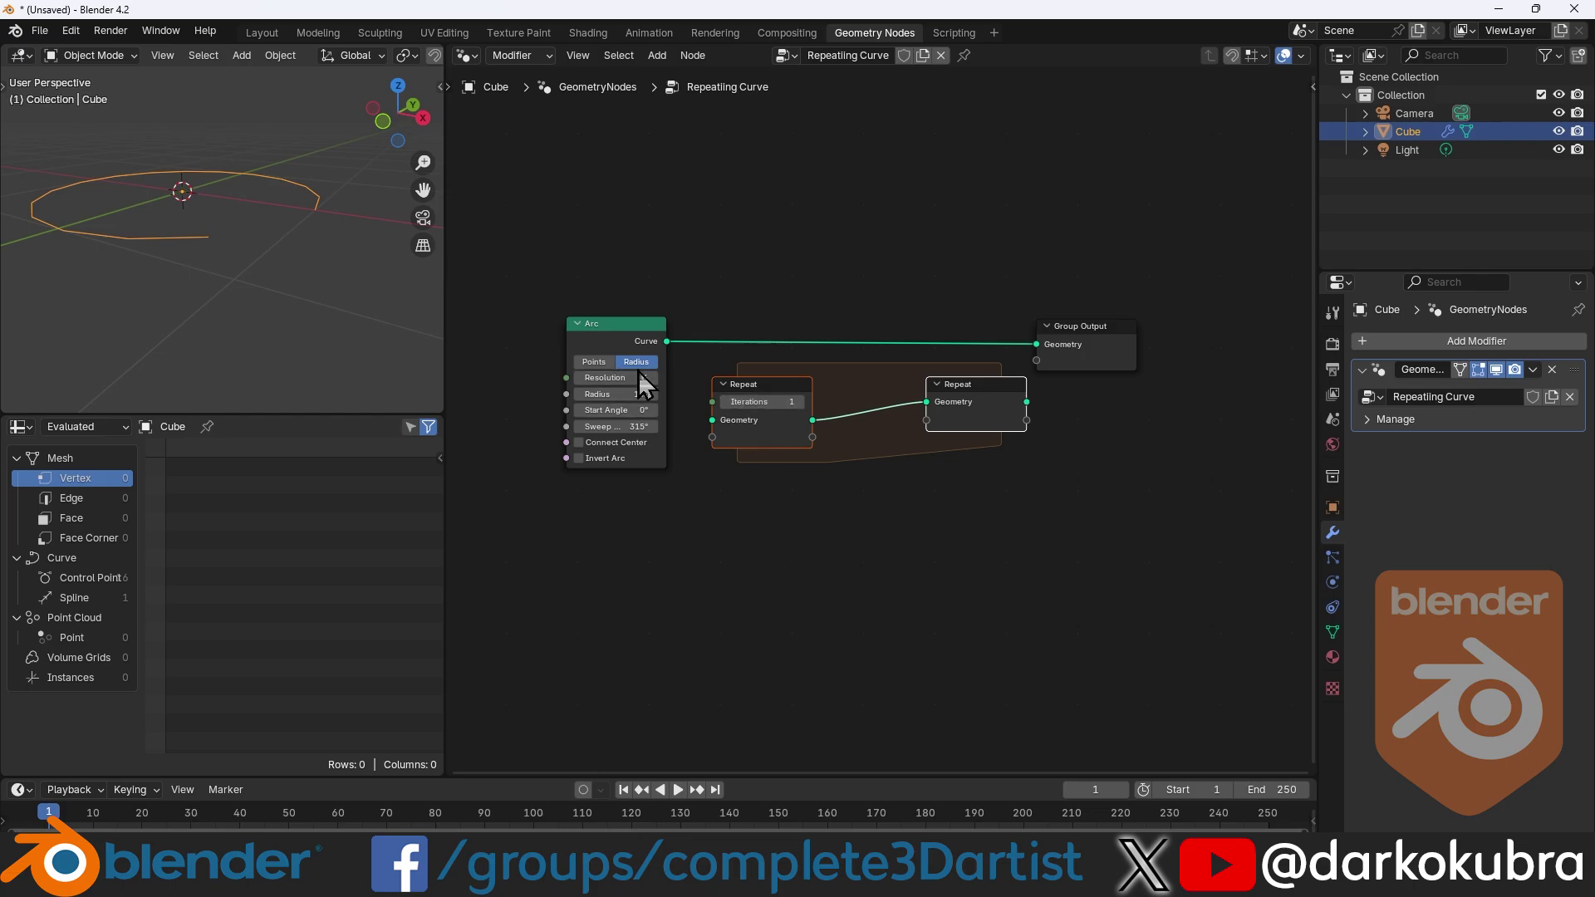
{"action": "left_click_drag", "start_coordinate": [667, 341], "coordinate": [711, 419]}
{"action": "left_click_drag", "start_coordinate": [1028, 403], "coordinate": [1174, 340]}
{"action": "left_click_drag", "start_coordinate": [589, 341], "coordinate": [526, 349]}
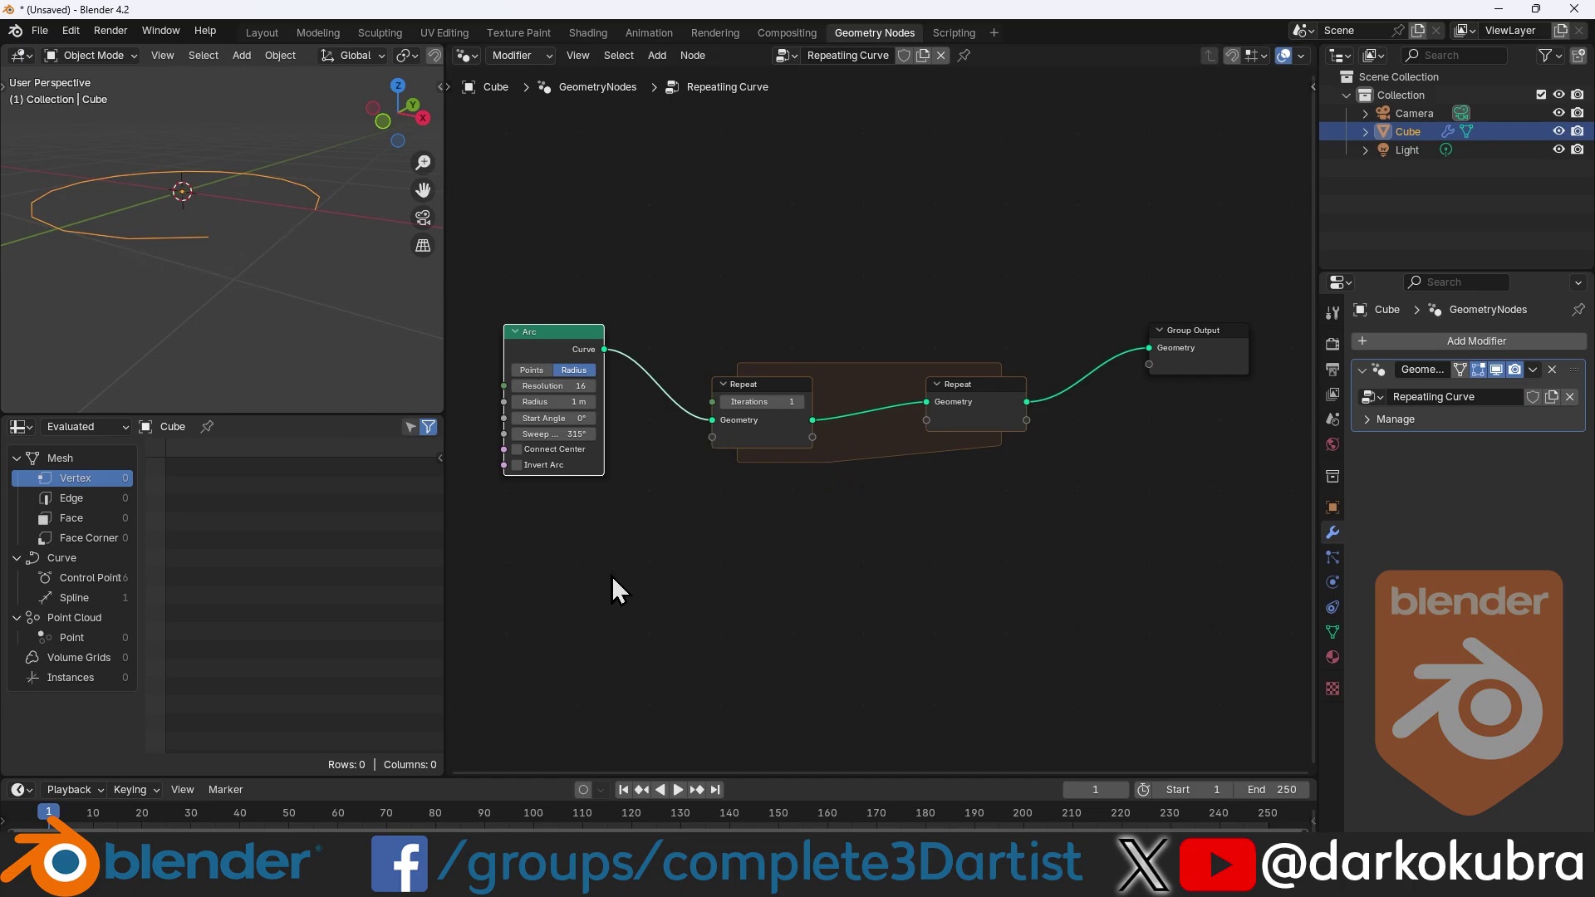
Step: Insert a Sample Index node into the geometry link inside the Repeat zone
{"action": "left_click", "coordinate": [815, 519]}
{"action": "key", "text": "shift+a"}
{"action": "type", "text": "sample"}
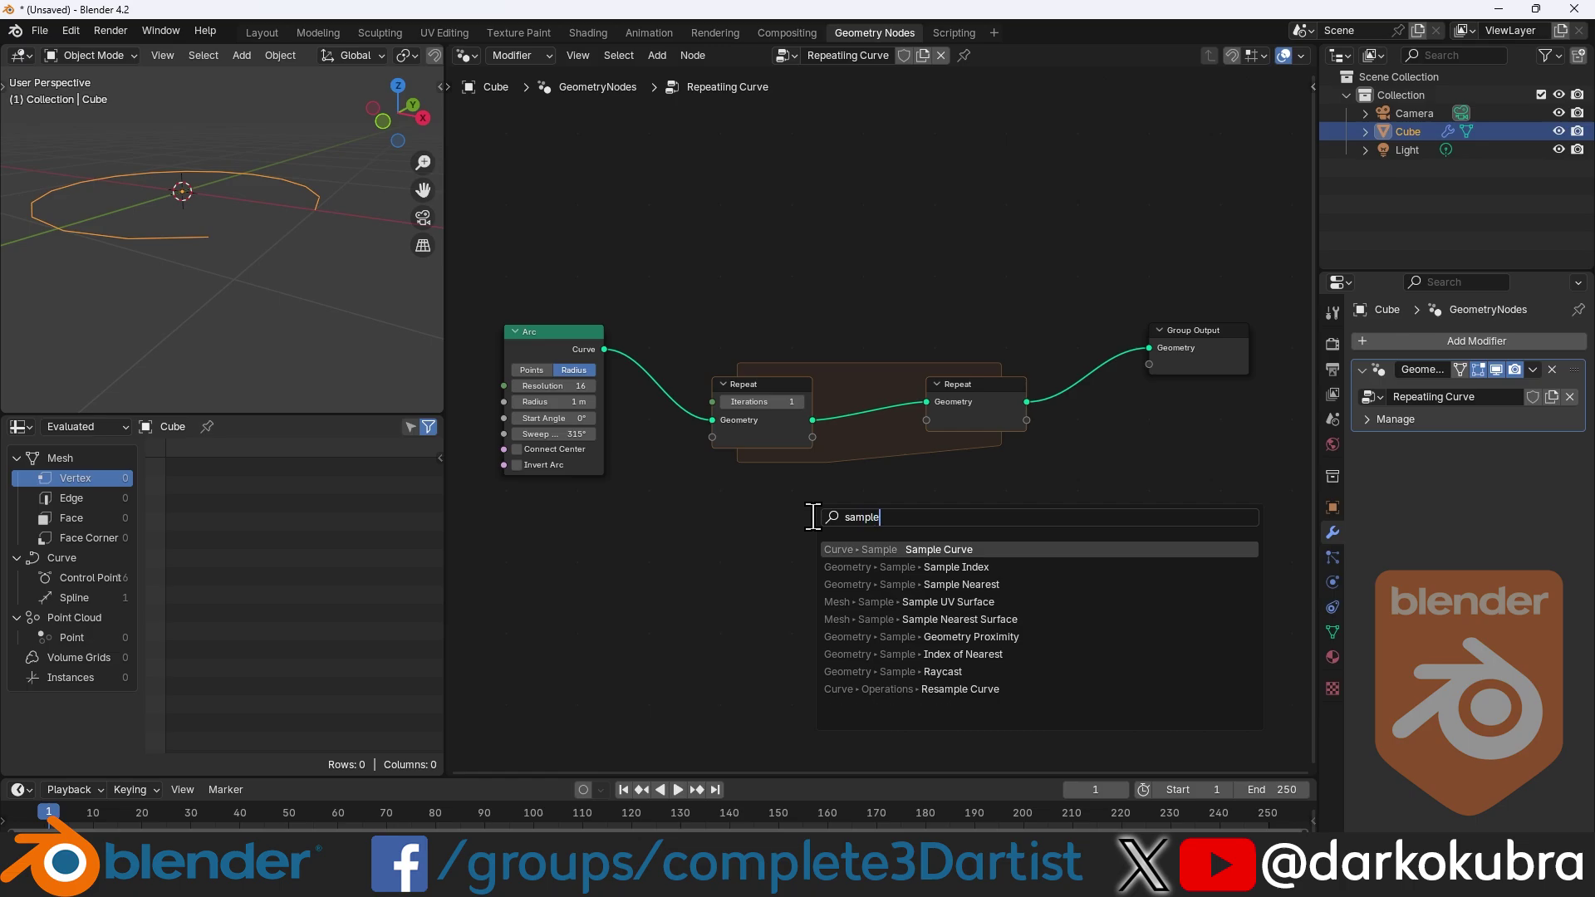
{"action": "key", "text": "Down"}
{"action": "key", "text": "Return"}
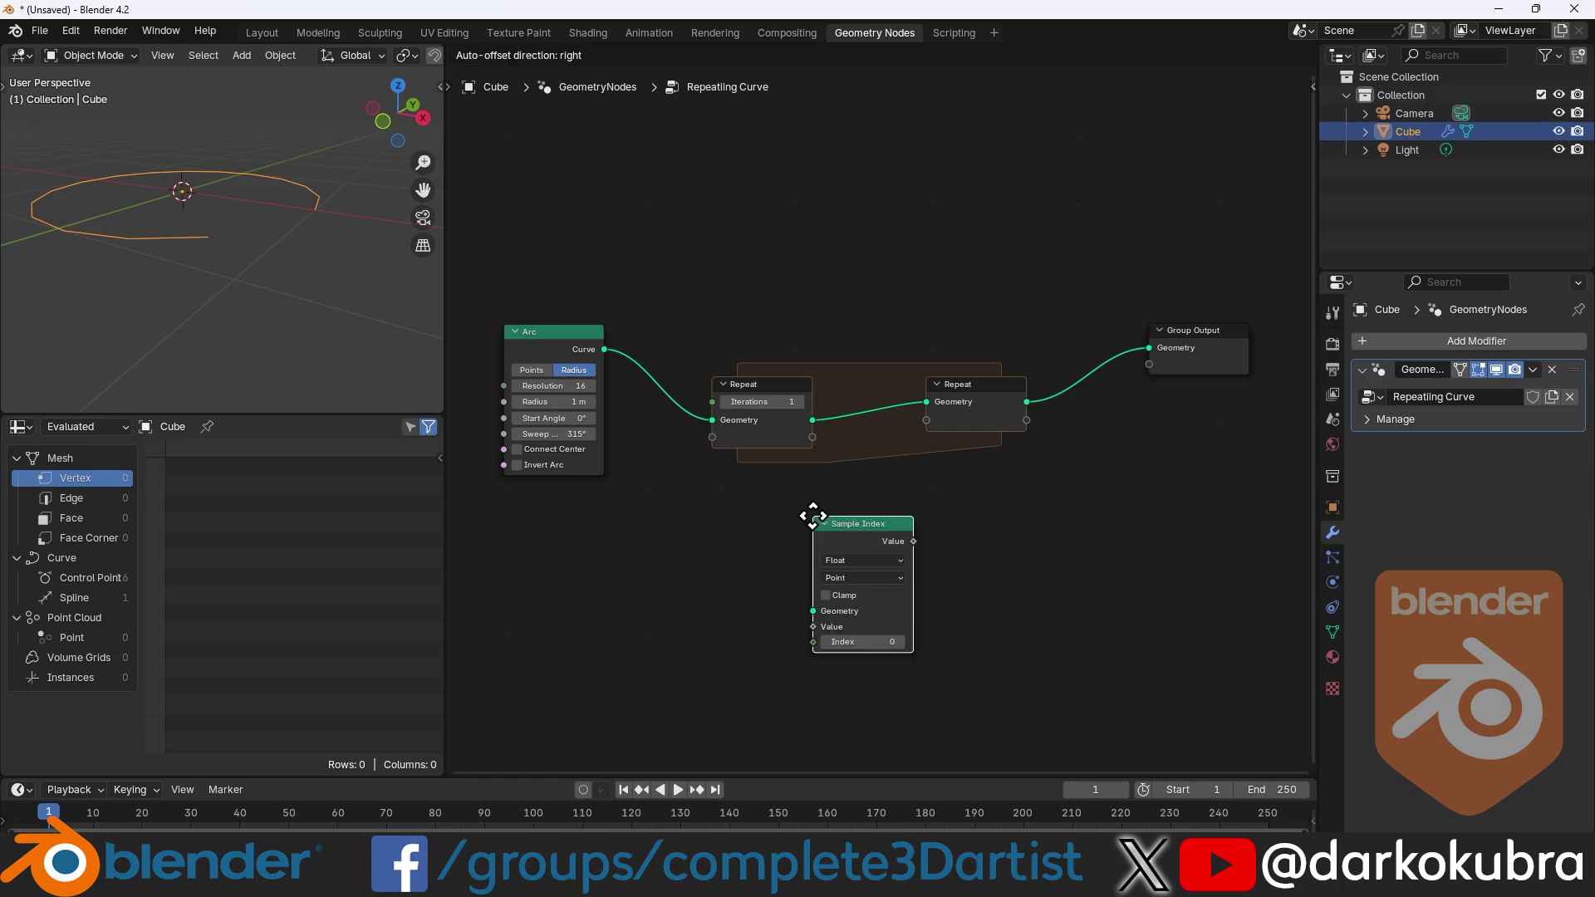
{"action": "left_click", "coordinate": [869, 491]}
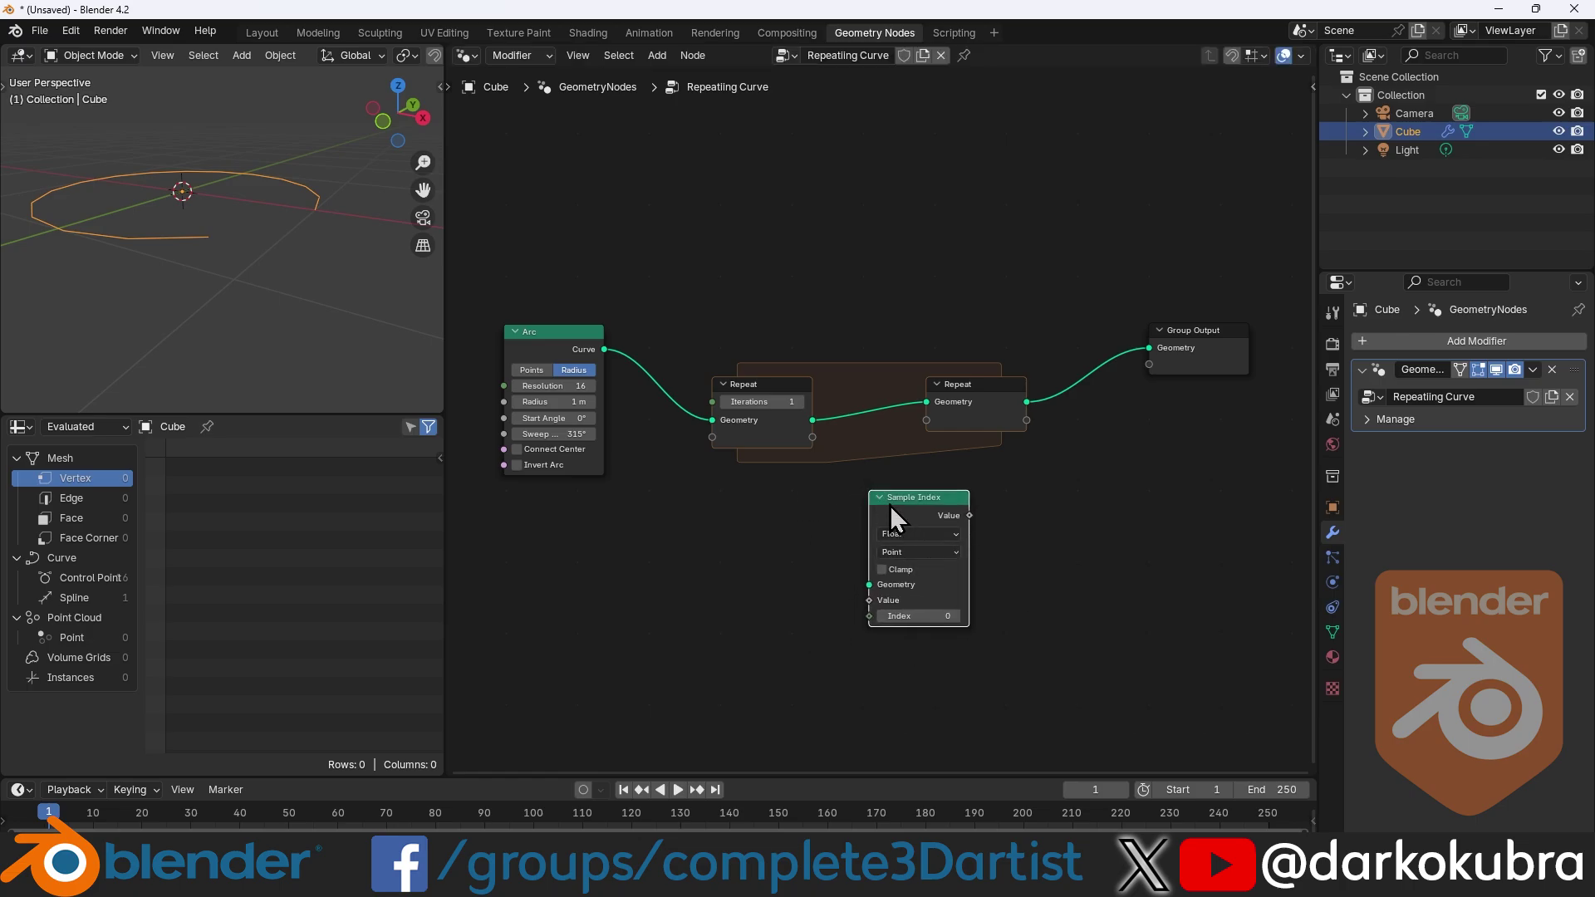
{"action": "left_click_drag", "start_coordinate": [890, 505], "coordinate": [897, 471]}
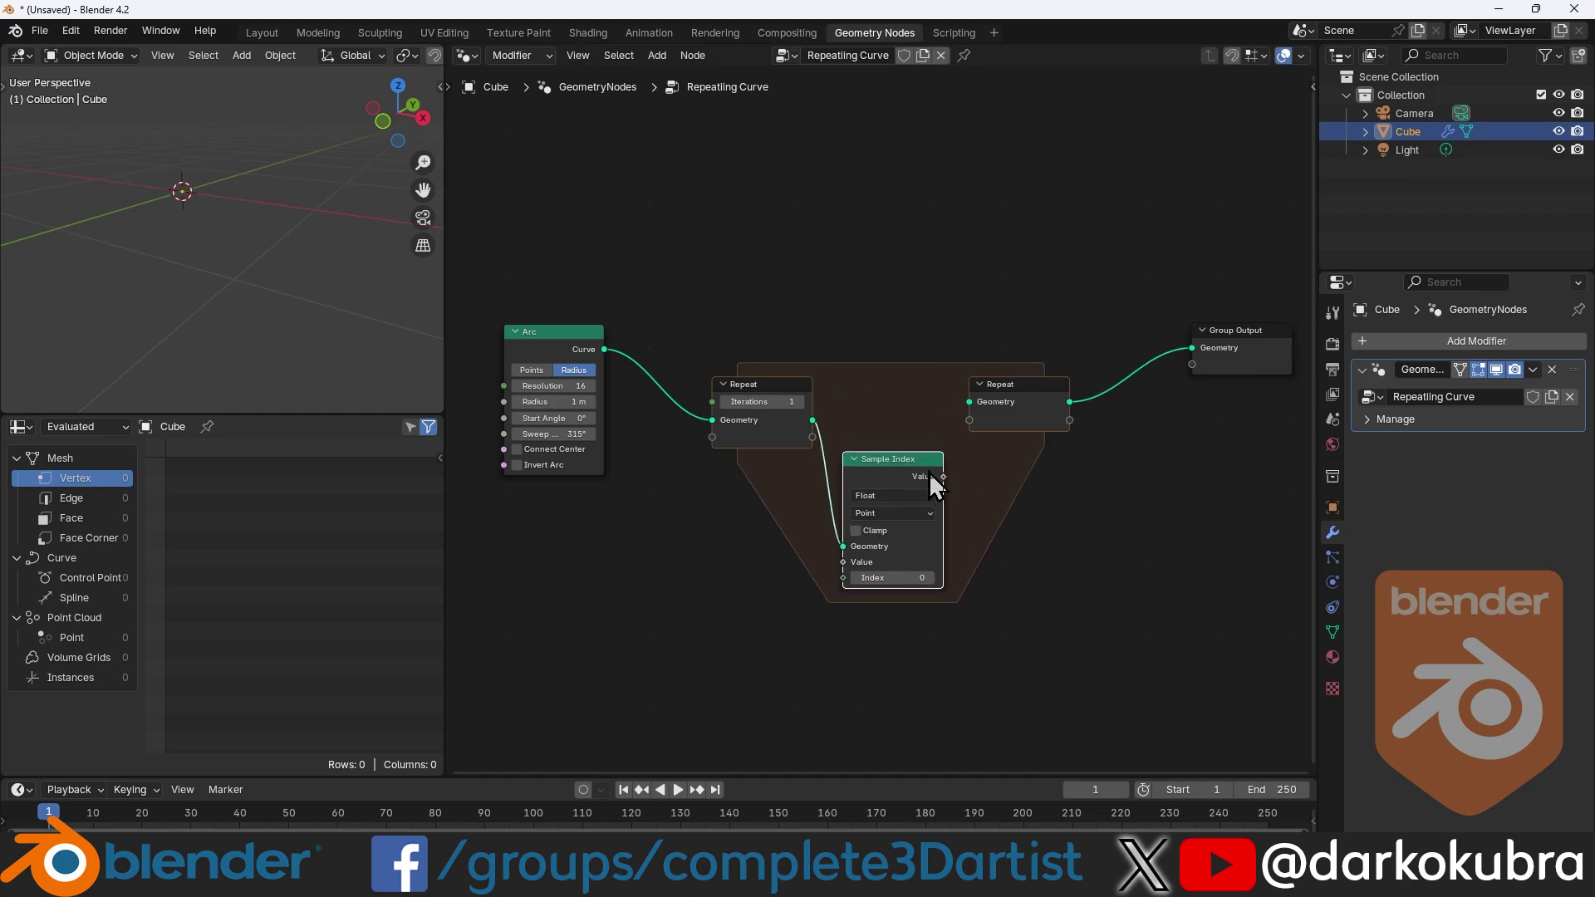
Step: Widen the Repeat zone and move the Group Output further right
{"action": "scroll", "coordinate": [1129, 457], "scroll_direction": "down", "scroll_amount": 1}
{"action": "middle_click_drag", "start_coordinate": [1130, 457], "coordinate": [999, 435]}
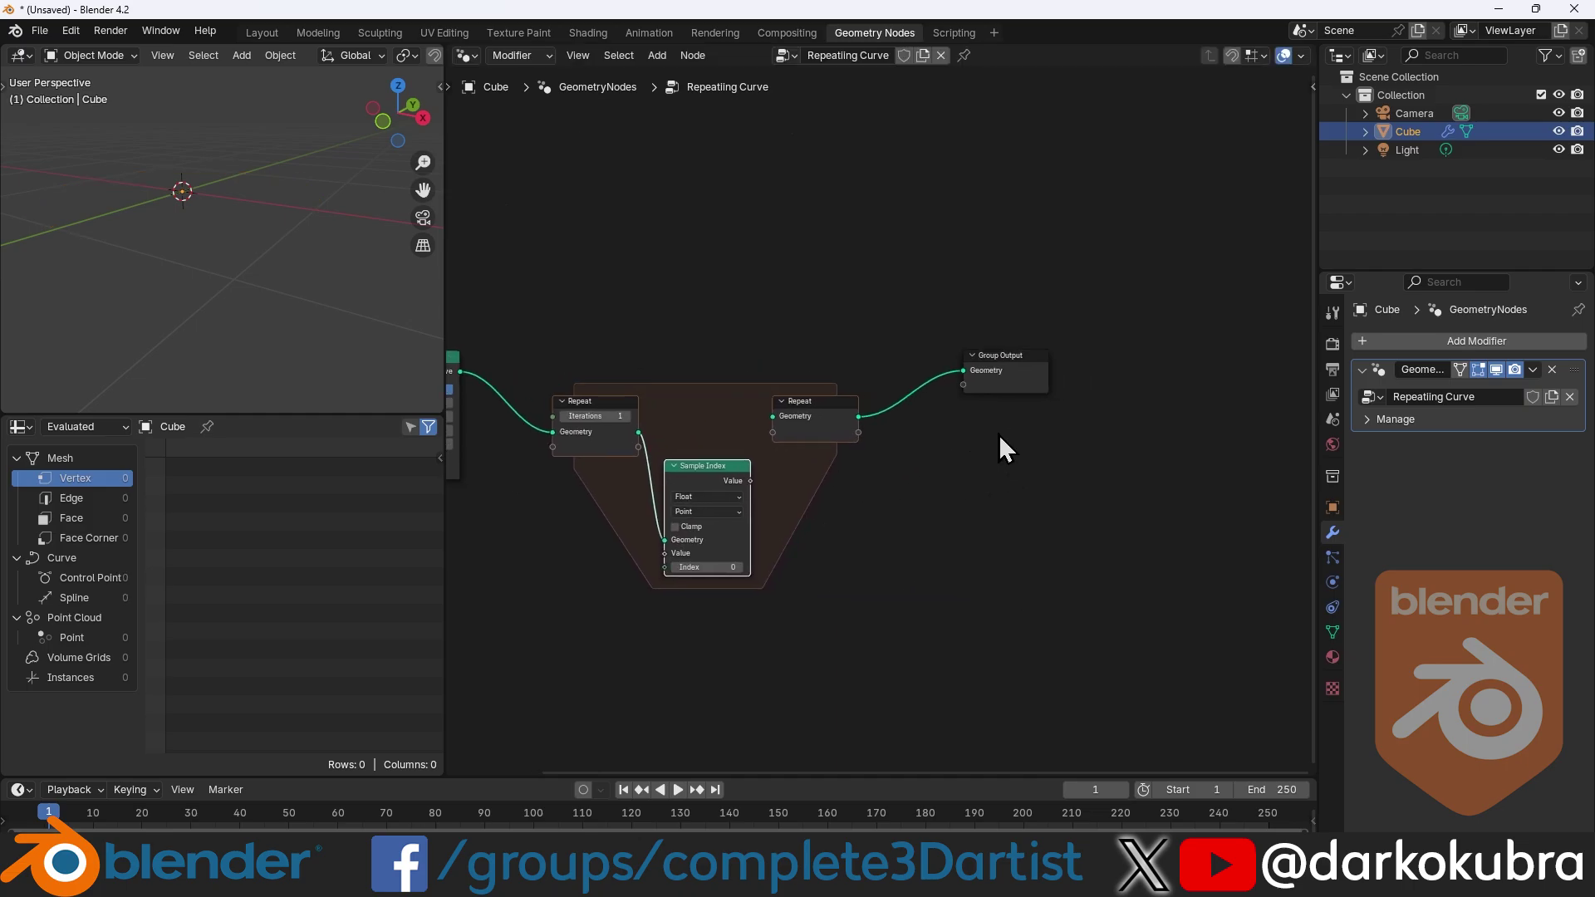
{"action": "left_click_drag", "start_coordinate": [839, 415], "coordinate": [883, 432]}
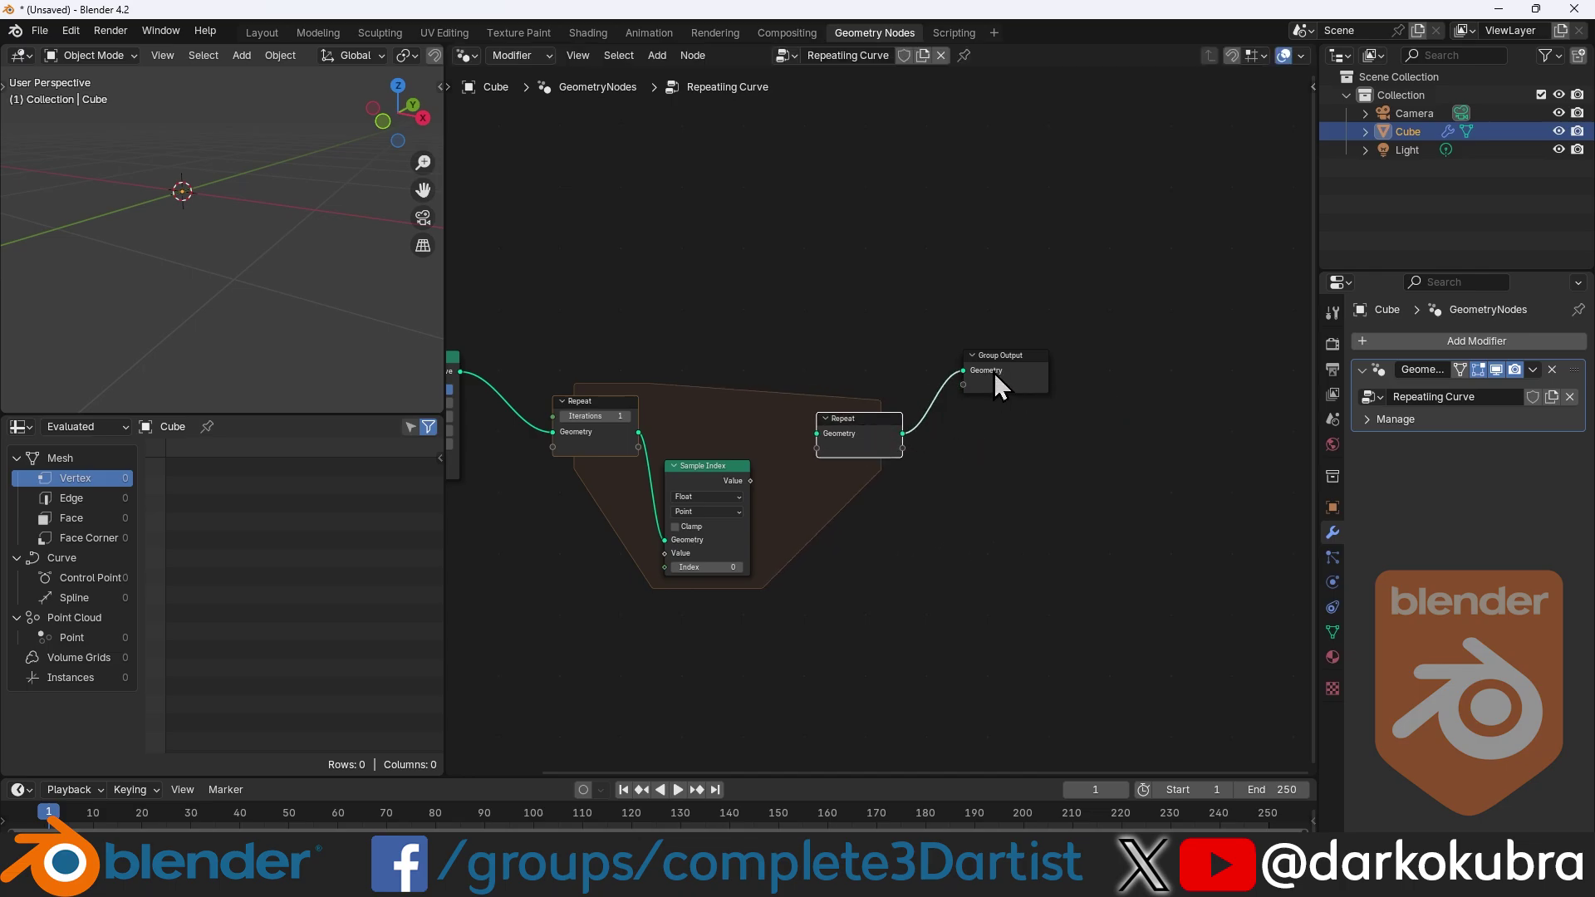
{"action": "left_click_drag", "start_coordinate": [993, 372], "coordinate": [1249, 377]}
{"action": "left_click_drag", "start_coordinate": [862, 428], "coordinate": [1120, 410]}
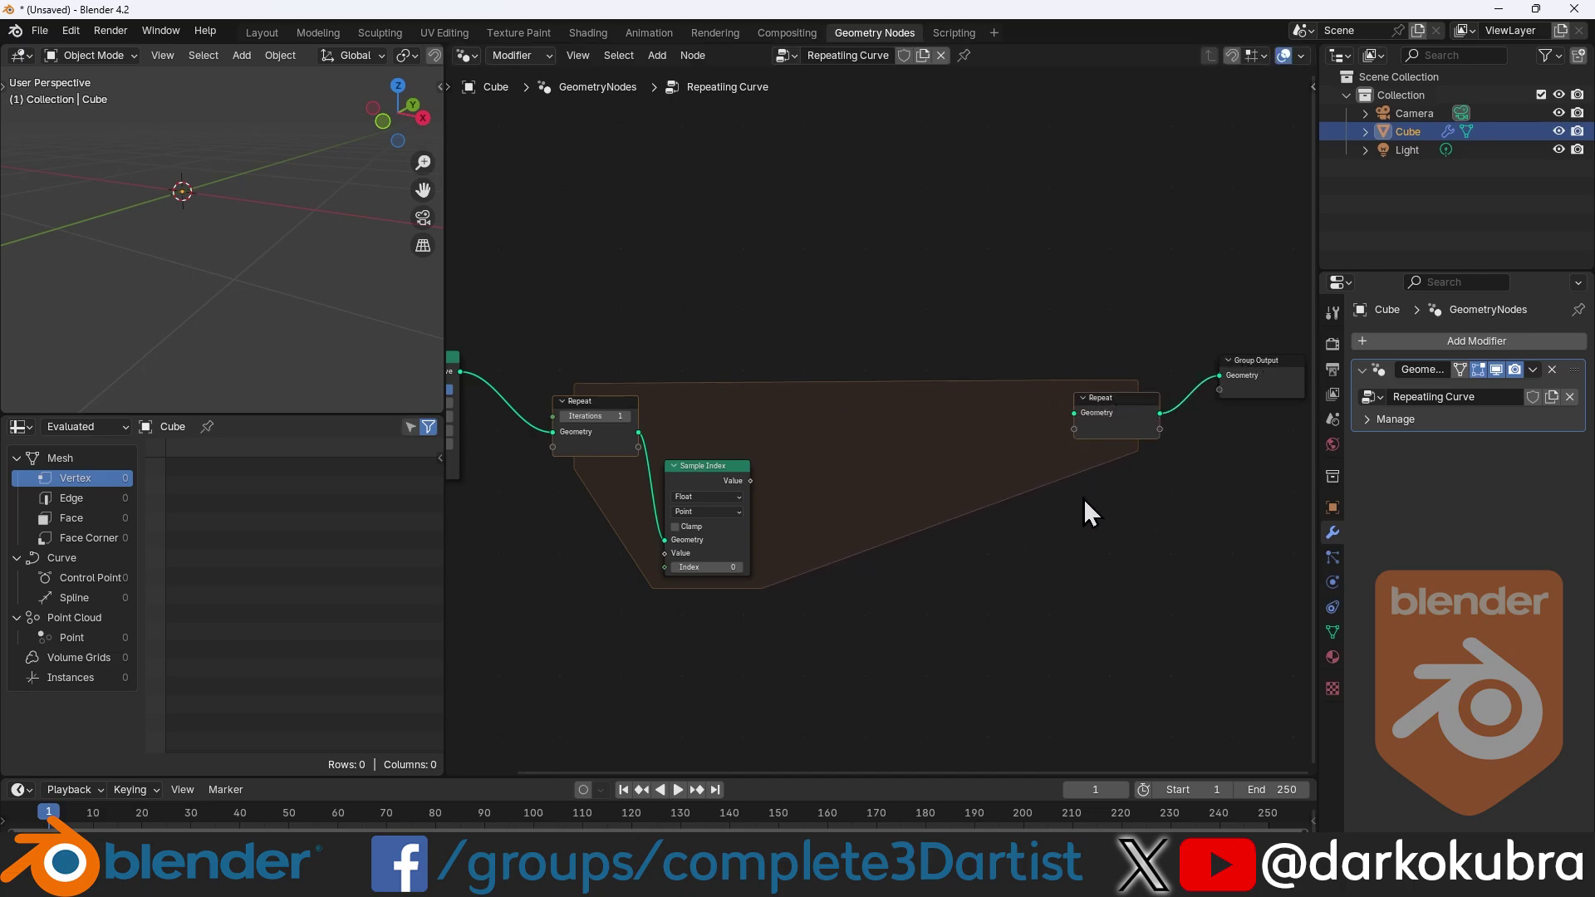
Step: Add a Join Geometry node before the Repeat Output, fed by the repeat geometry
{"action": "key", "text": "shift+a"}
{"action": "type", "text": "join"}
{"action": "key", "text": "Return"}
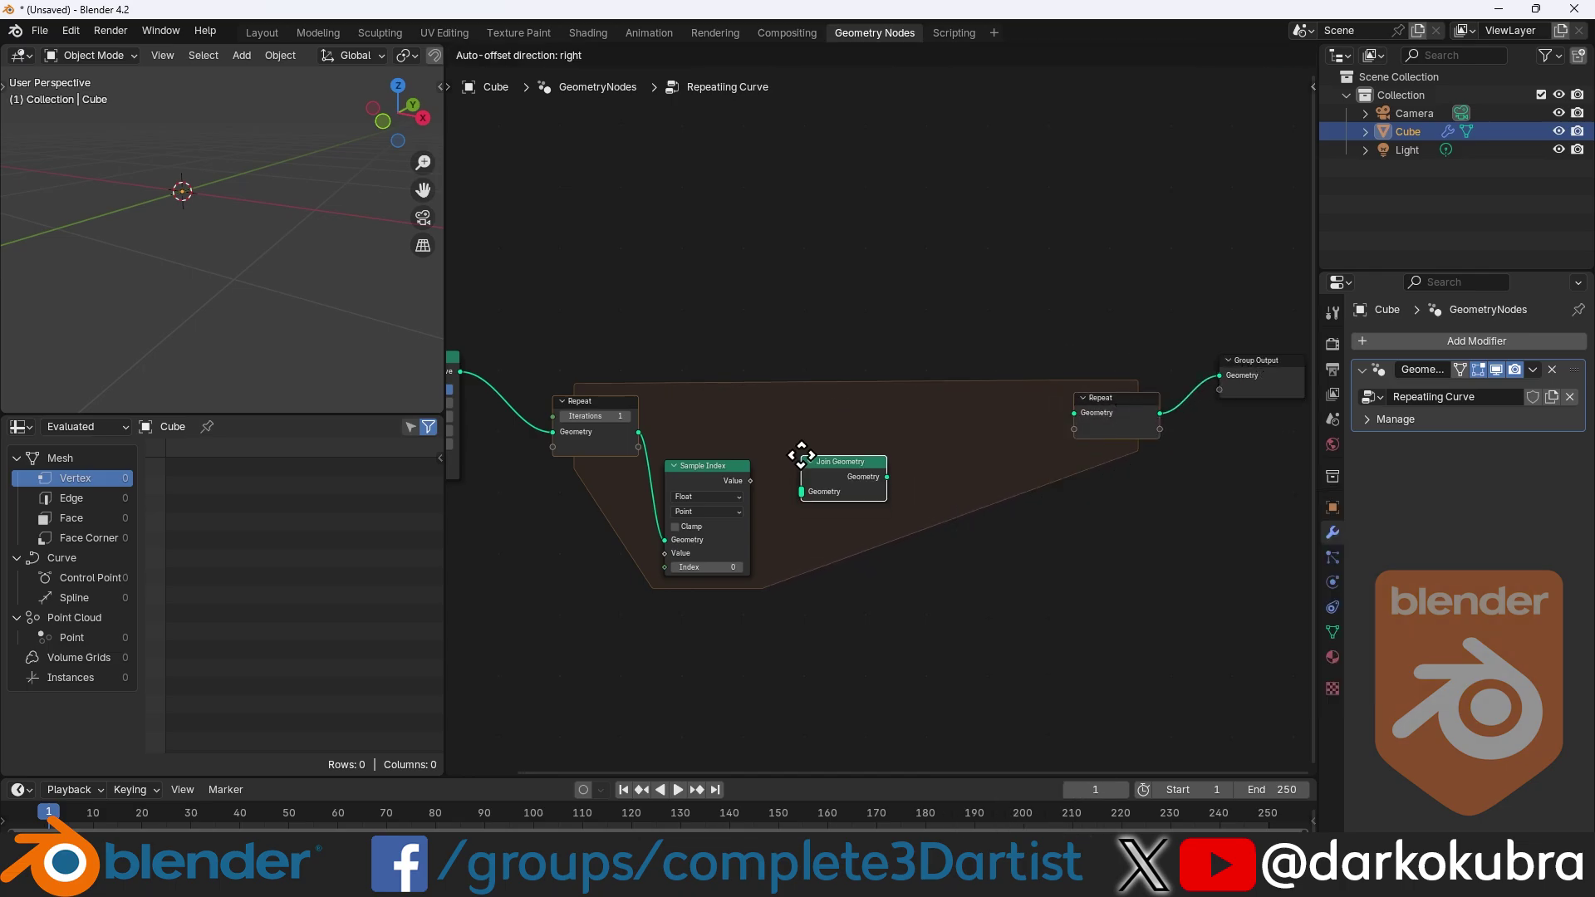
{"action": "left_click", "coordinate": [954, 394]}
{"action": "left_click_drag", "start_coordinate": [638, 432], "coordinate": [953, 425]}
{"action": "middle_click_drag", "start_coordinate": [952, 424], "coordinate": [1011, 399]}
{"action": "scroll", "coordinate": [815, 457], "scroll_direction": "up", "scroll_amount": 1}
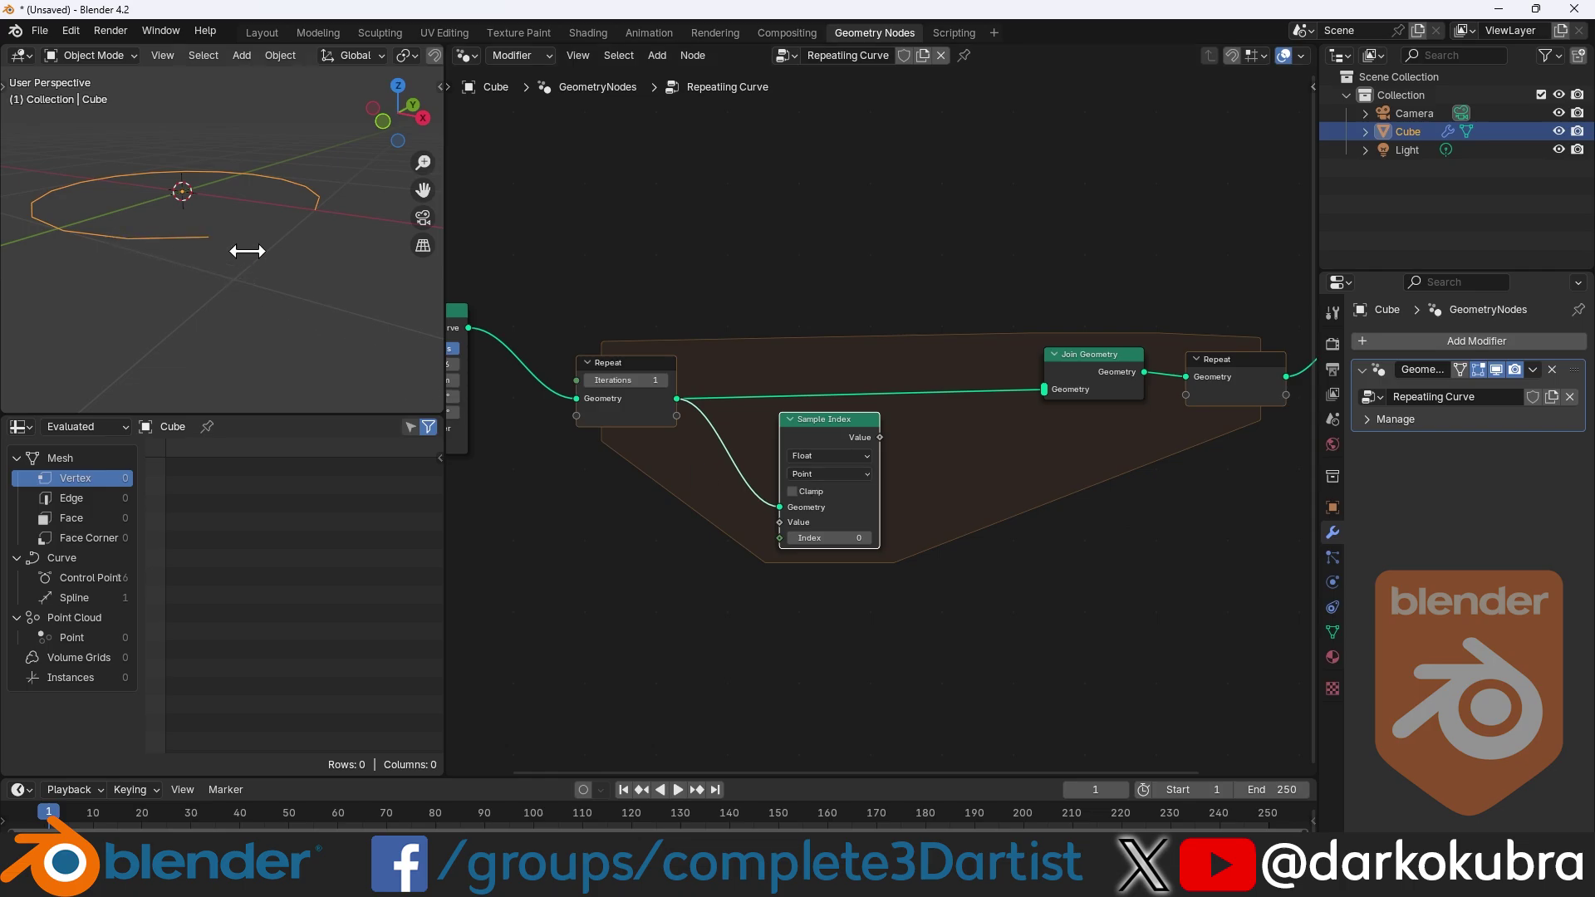
{"action": "middle_click_drag", "start_coordinate": [367, 239], "coordinate": [158, 255]}
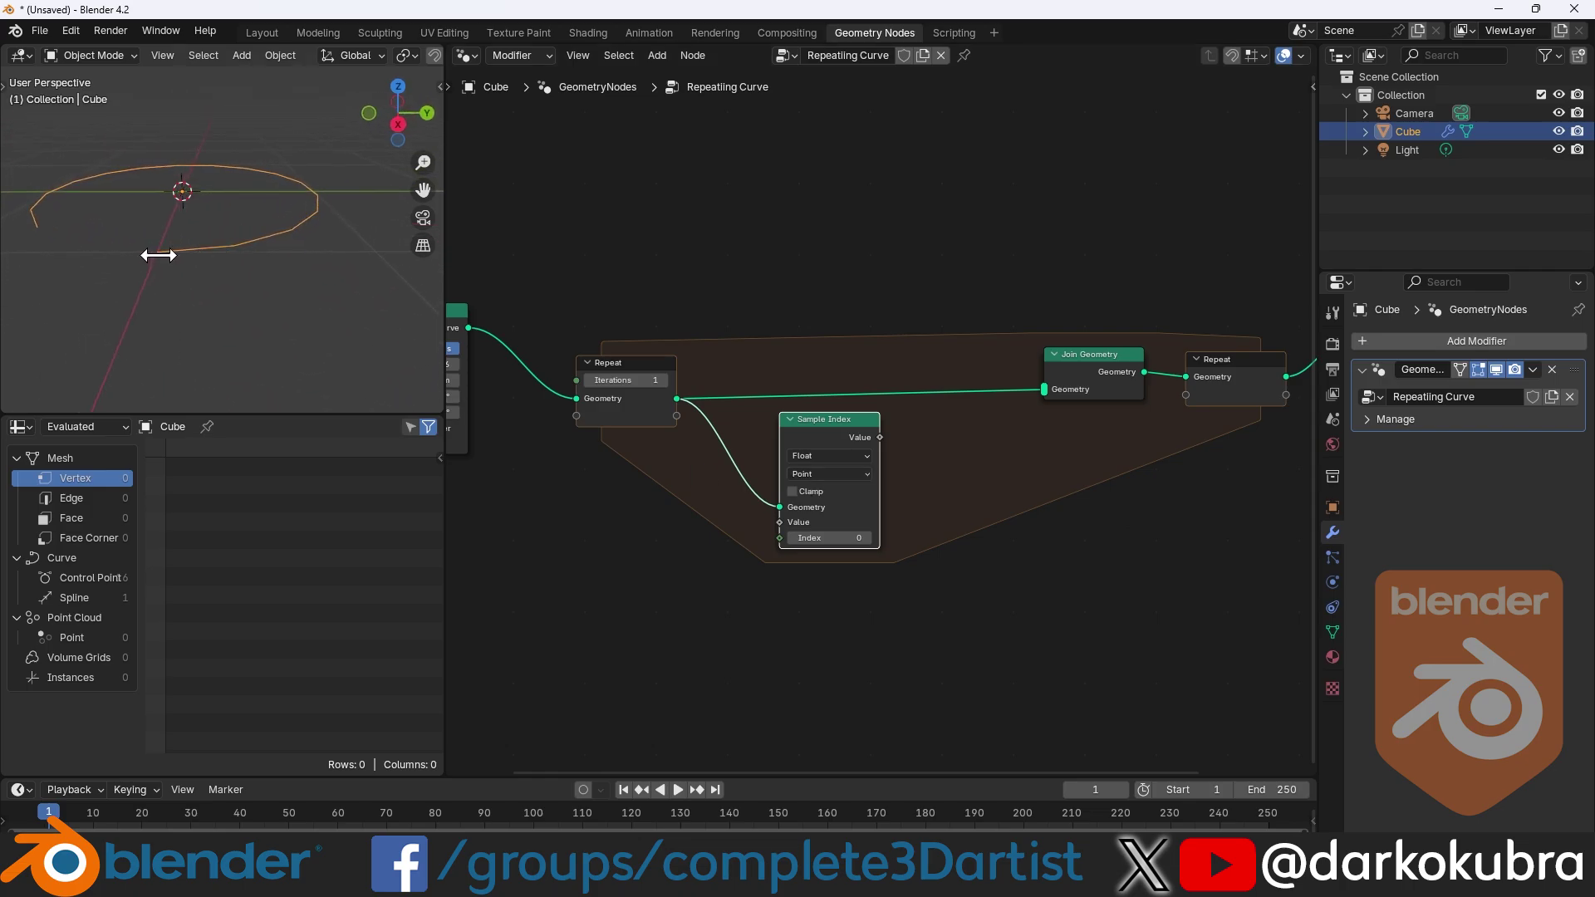
Step: Set Sample Index to Vector and connect a Position node to its Value
{"action": "left_click", "coordinate": [825, 456]}
{"action": "left_click", "coordinate": [829, 521]}
{"action": "scroll", "coordinate": [839, 462], "scroll_direction": "up", "scroll_amount": 3}
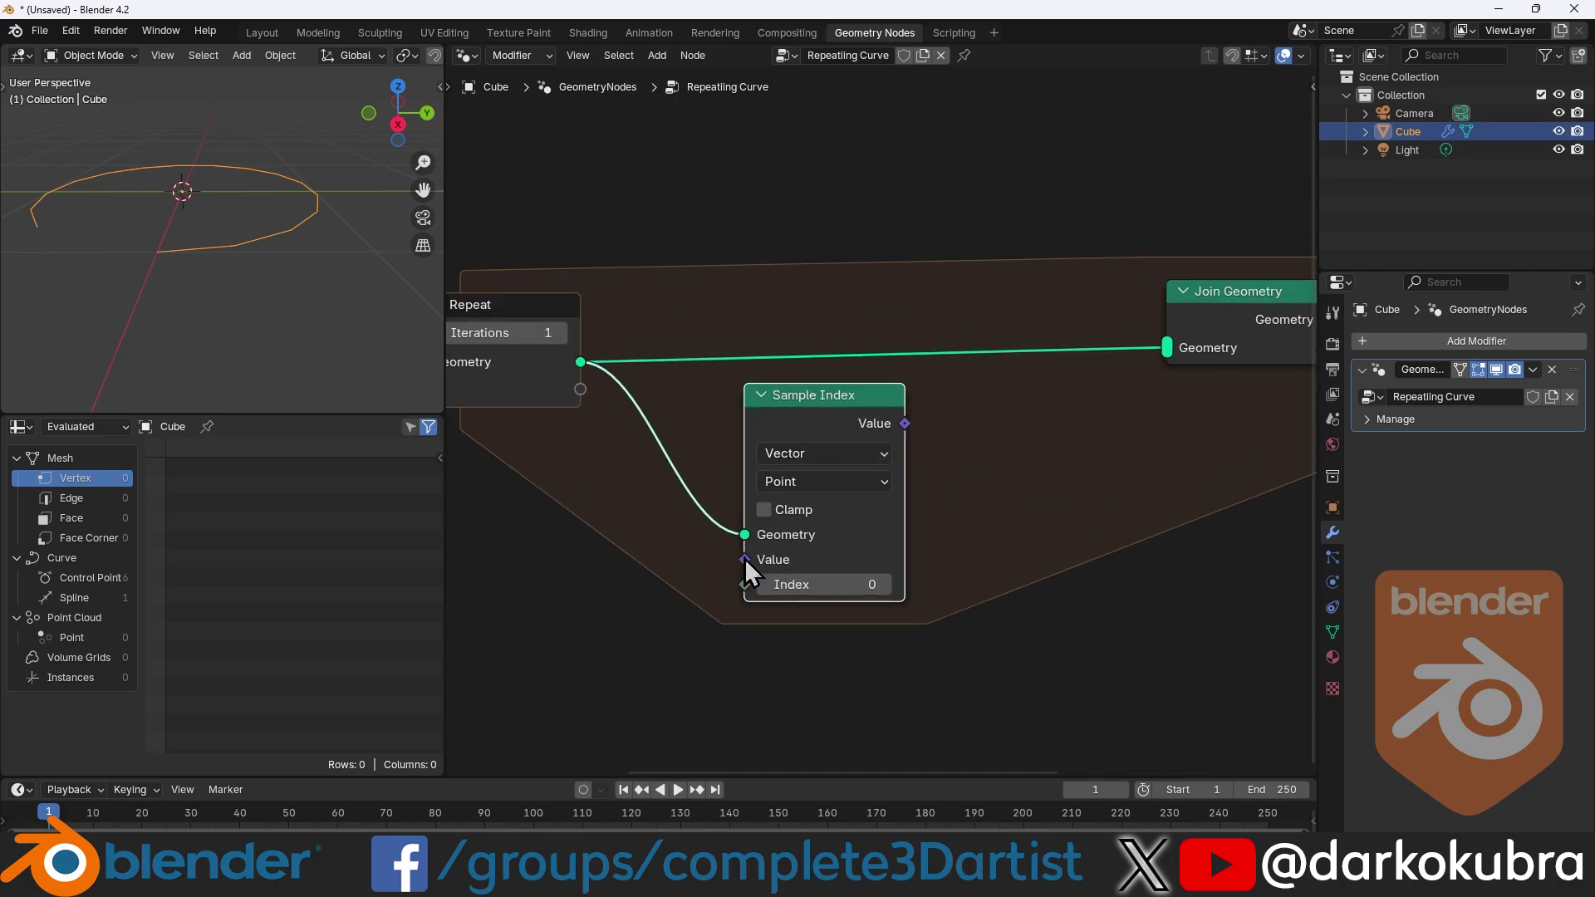
{"action": "left_click_drag", "start_coordinate": [656, 562], "coordinate": [657, 562]}
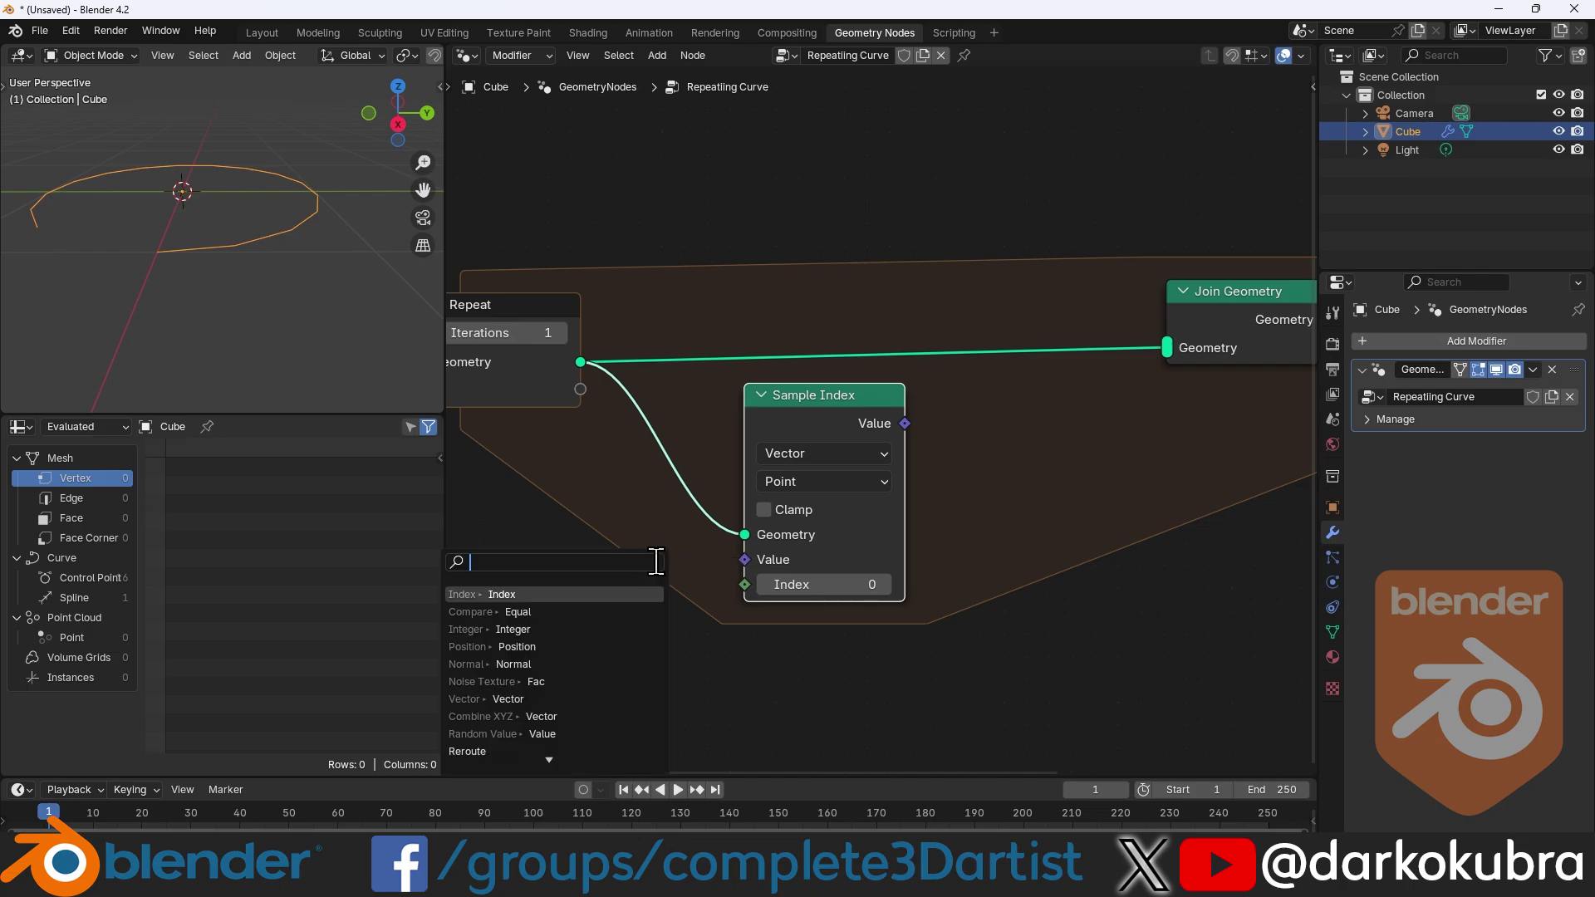
{"action": "left_click", "coordinate": [551, 615]}
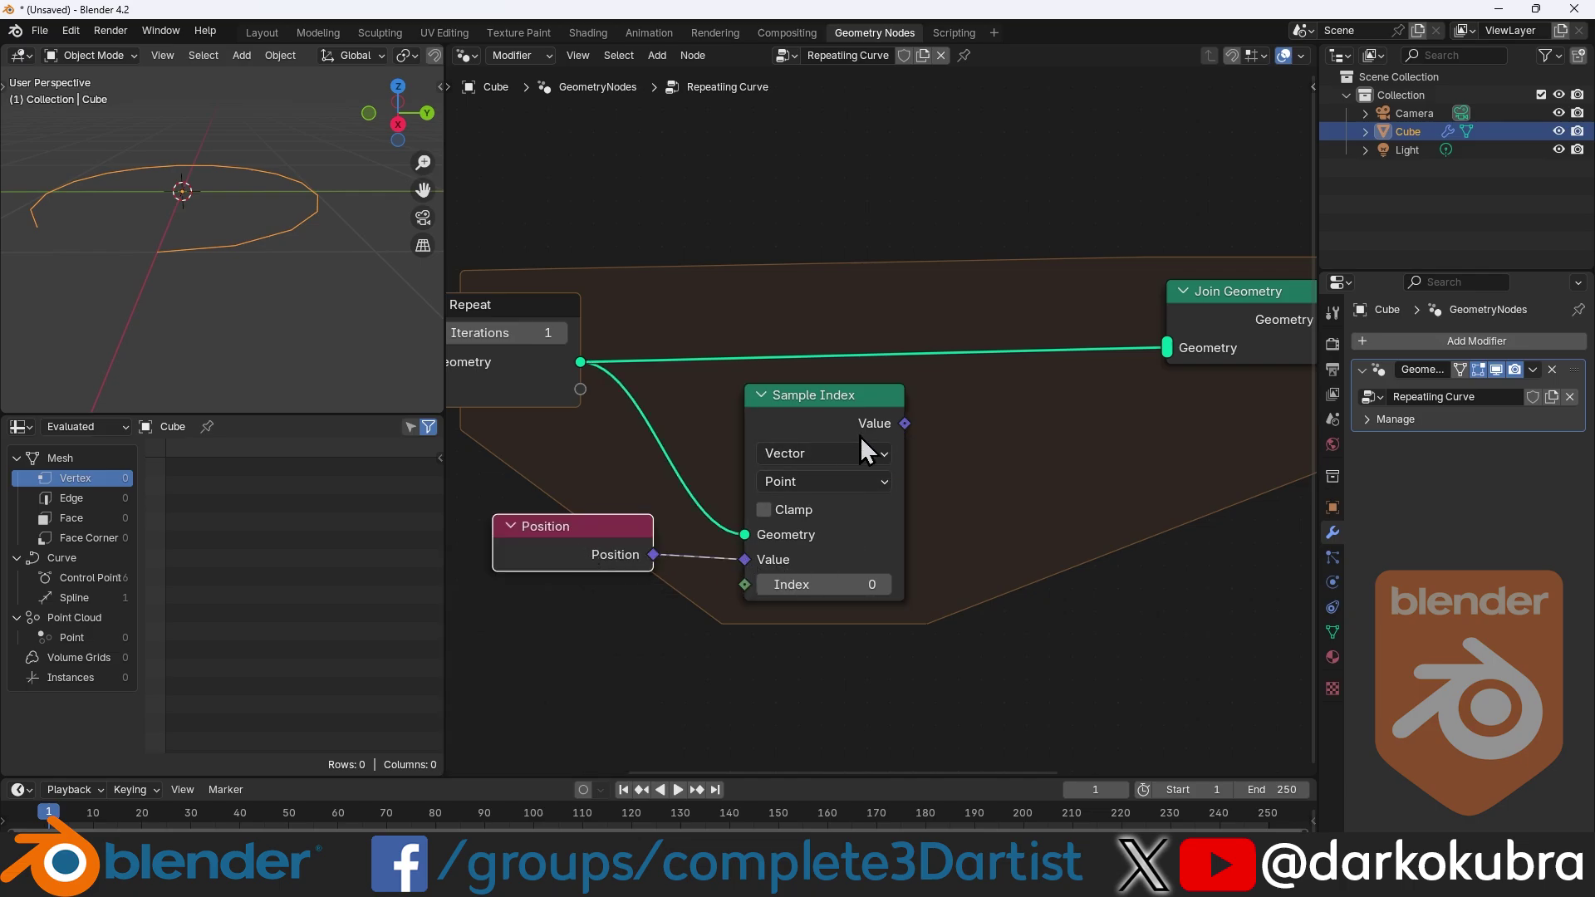
Step: Duplicate the Sample Index node with Index 1, fed by the same Position
{"action": "scroll", "coordinate": [819, 614], "scroll_direction": "down", "scroll_amount": 1}
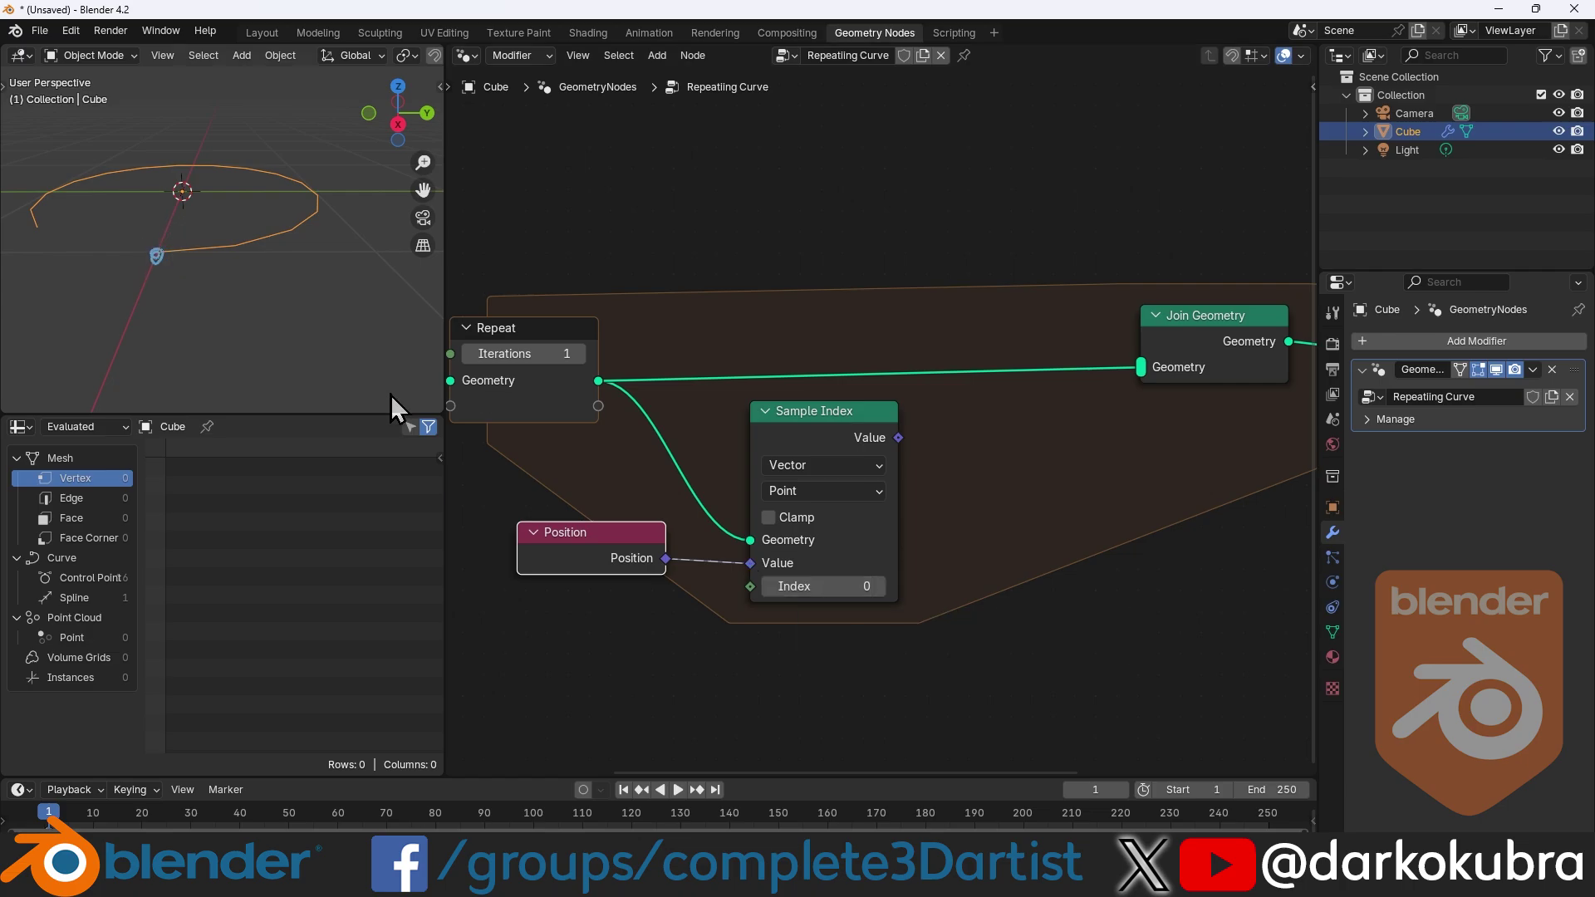
{"action": "scroll", "coordinate": [882, 419], "scroll_direction": "down", "scroll_amount": 3, "text": "shift"}
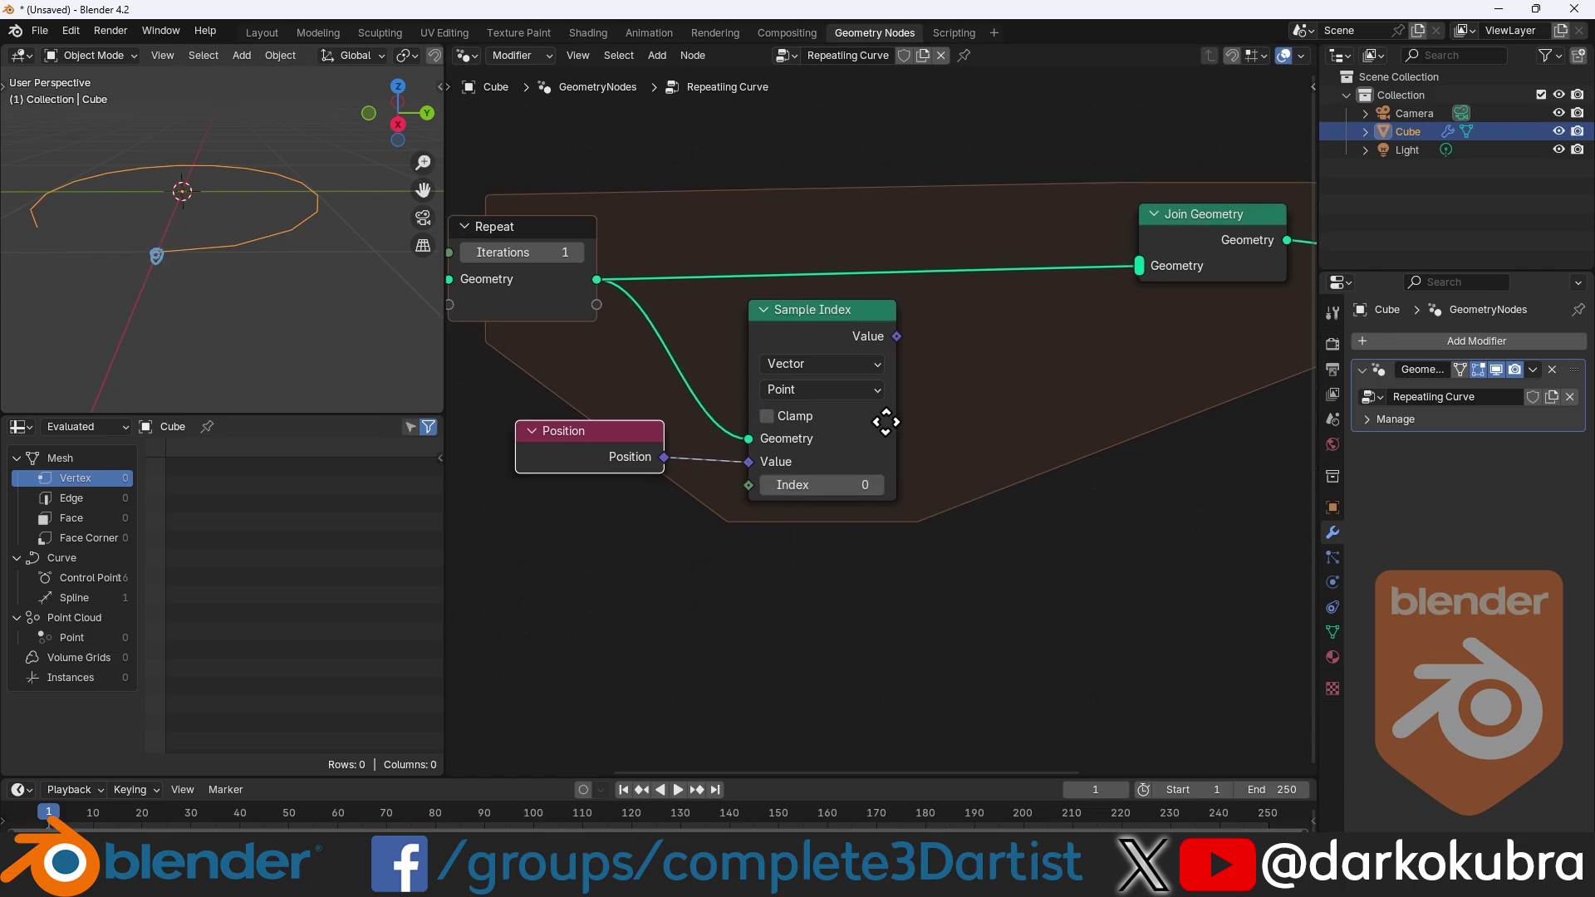
{"action": "left_click", "coordinate": [824, 313]}
{"action": "key", "text": "shift+d"}
{"action": "left_click", "coordinate": [825, 528]}
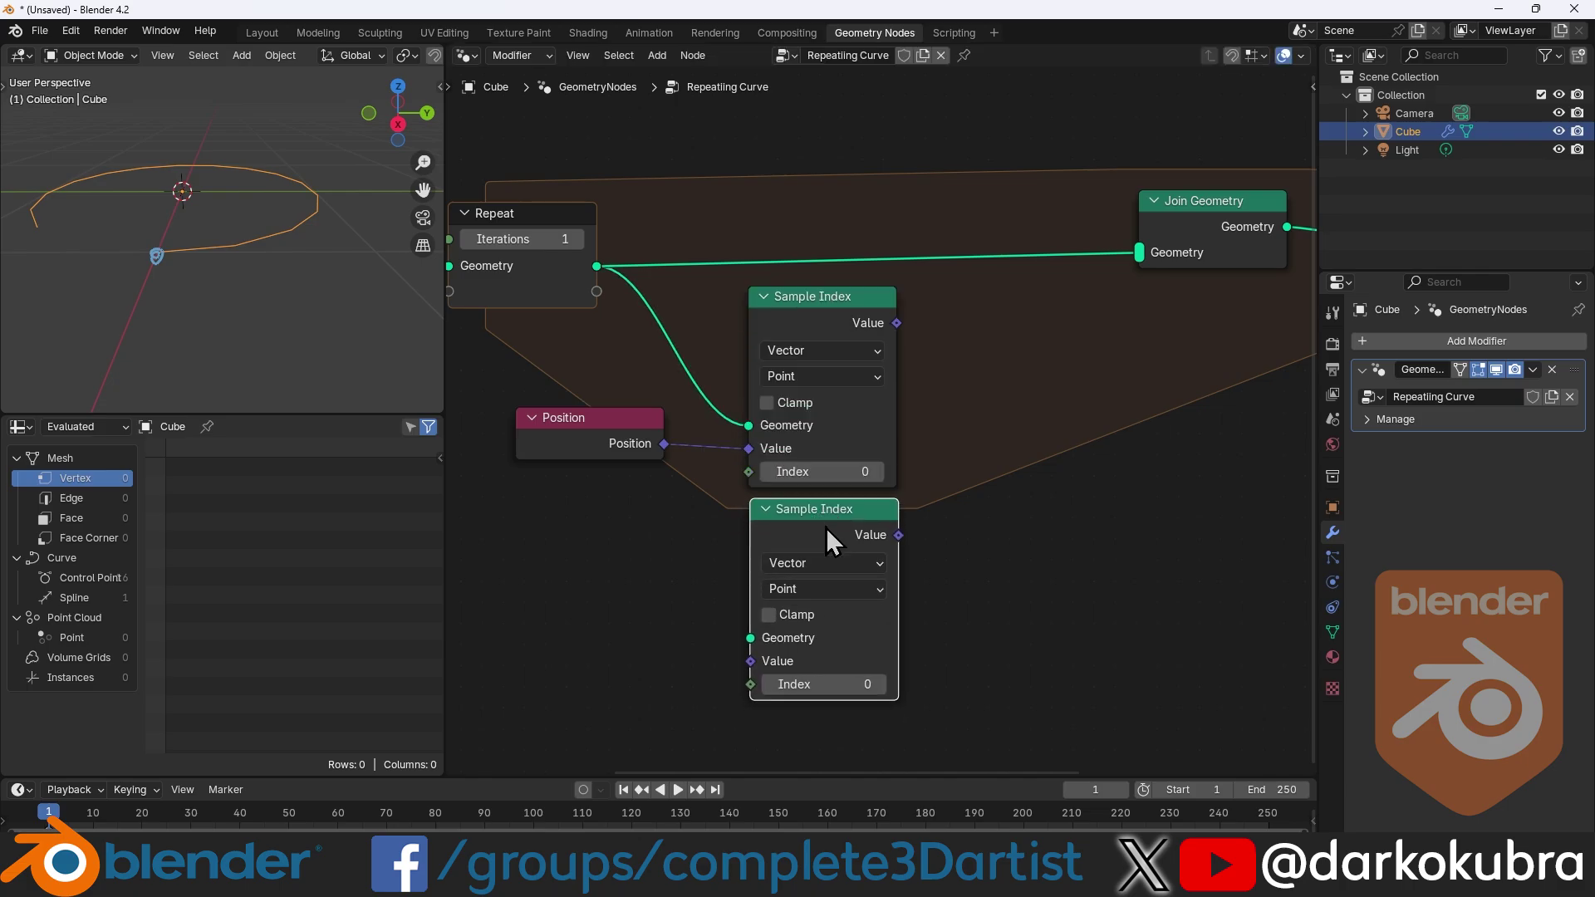
{"action": "left_click", "coordinate": [881, 684]}
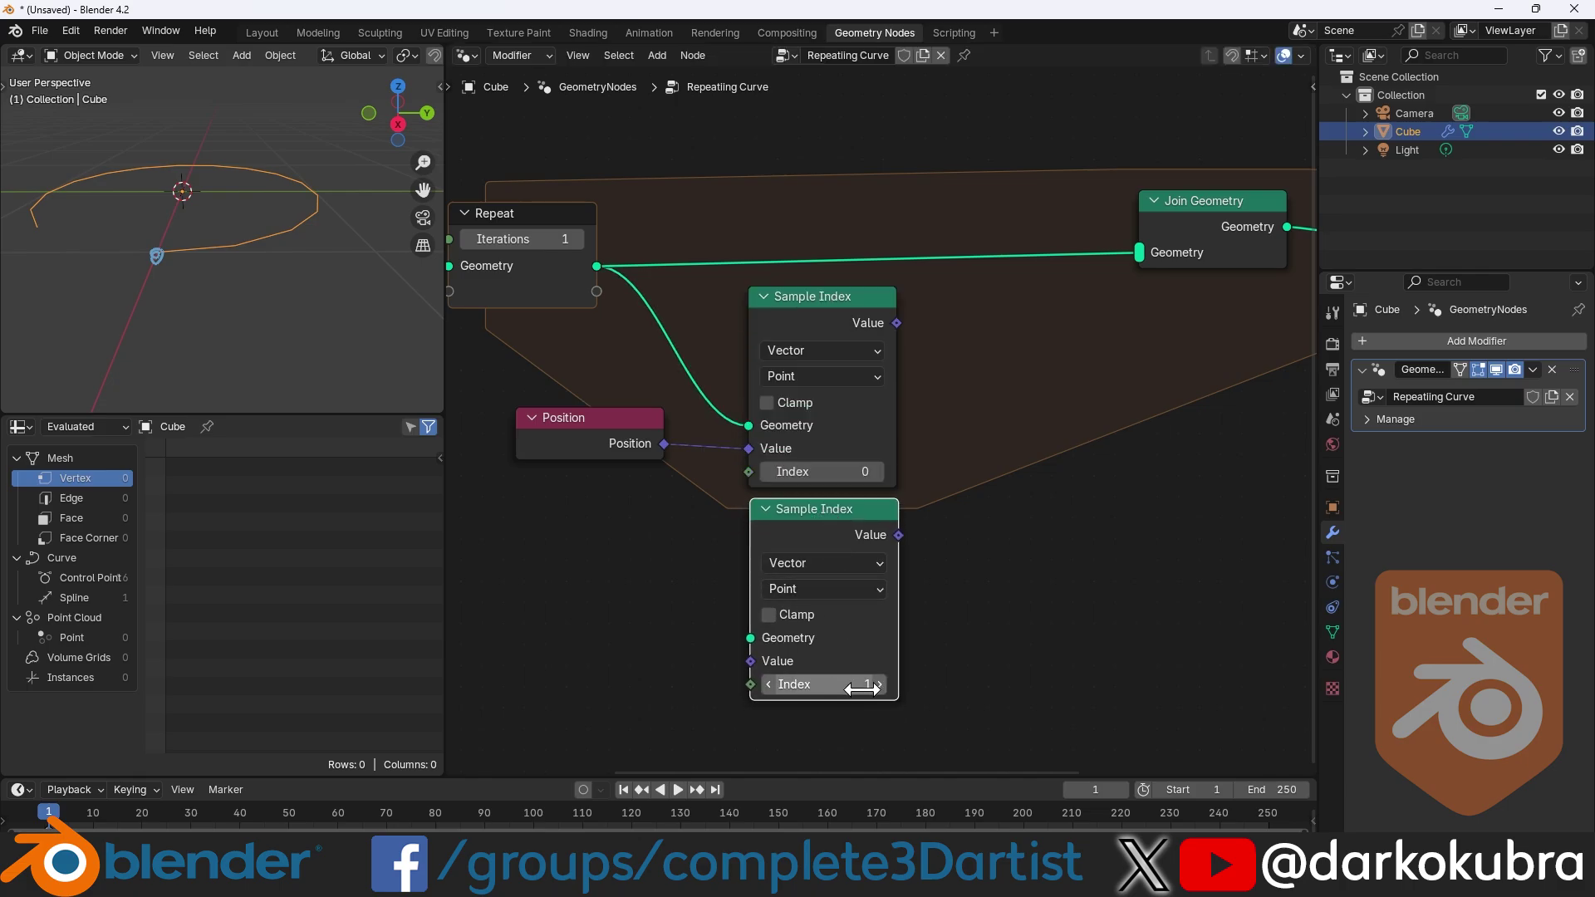
{"action": "left_click_drag", "start_coordinate": [244, 241], "coordinate": [247, 242]}
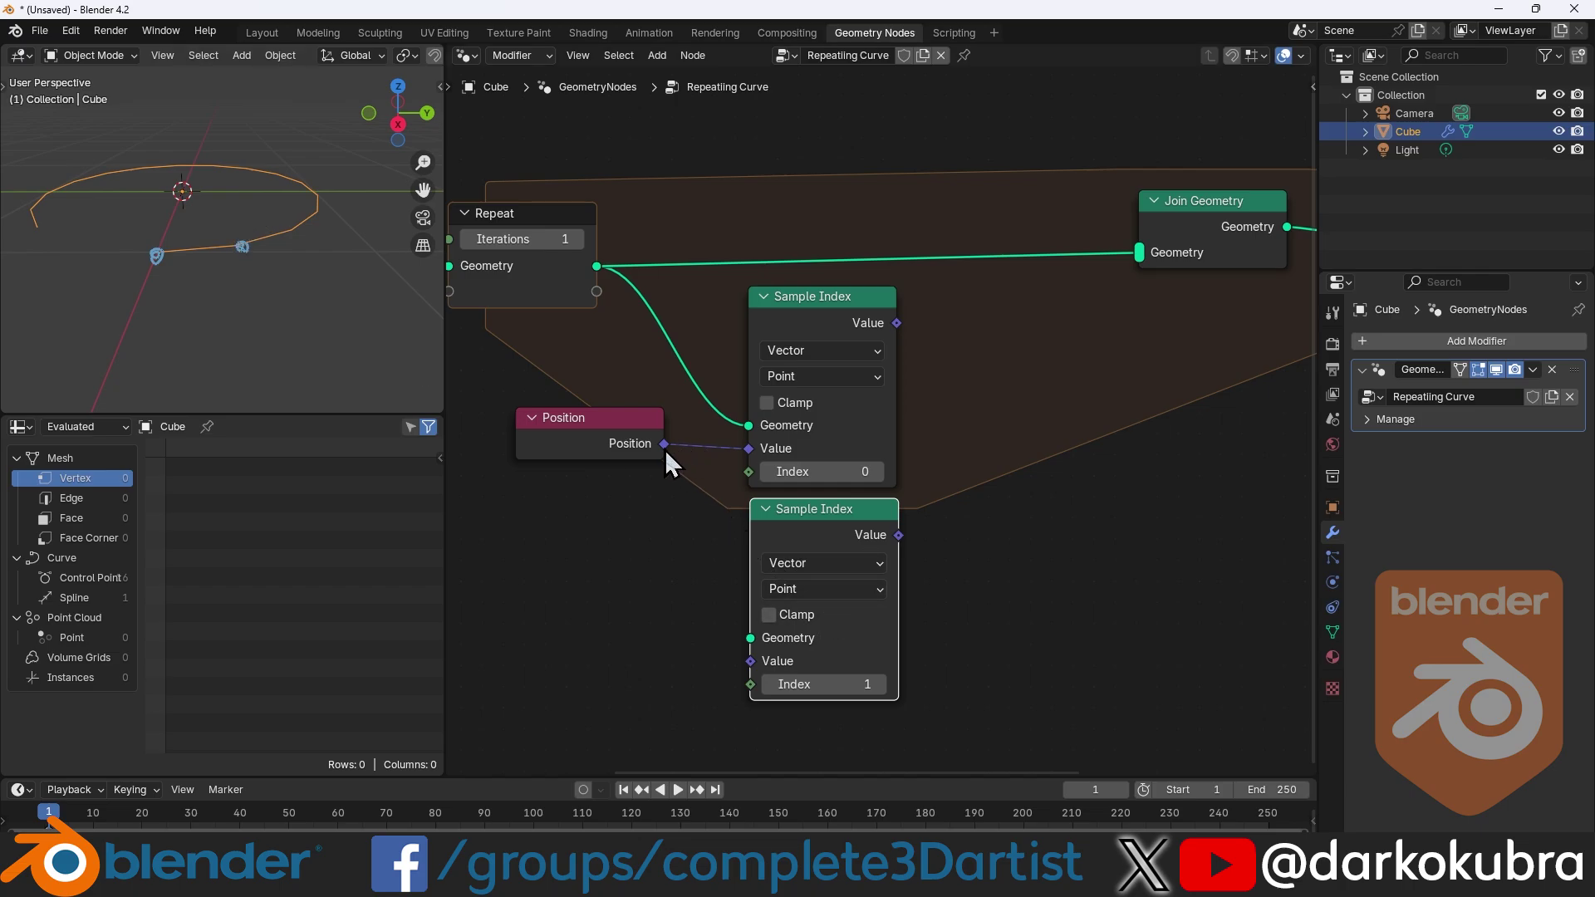
{"action": "left_click_drag", "start_coordinate": [664, 445], "coordinate": [751, 661]}
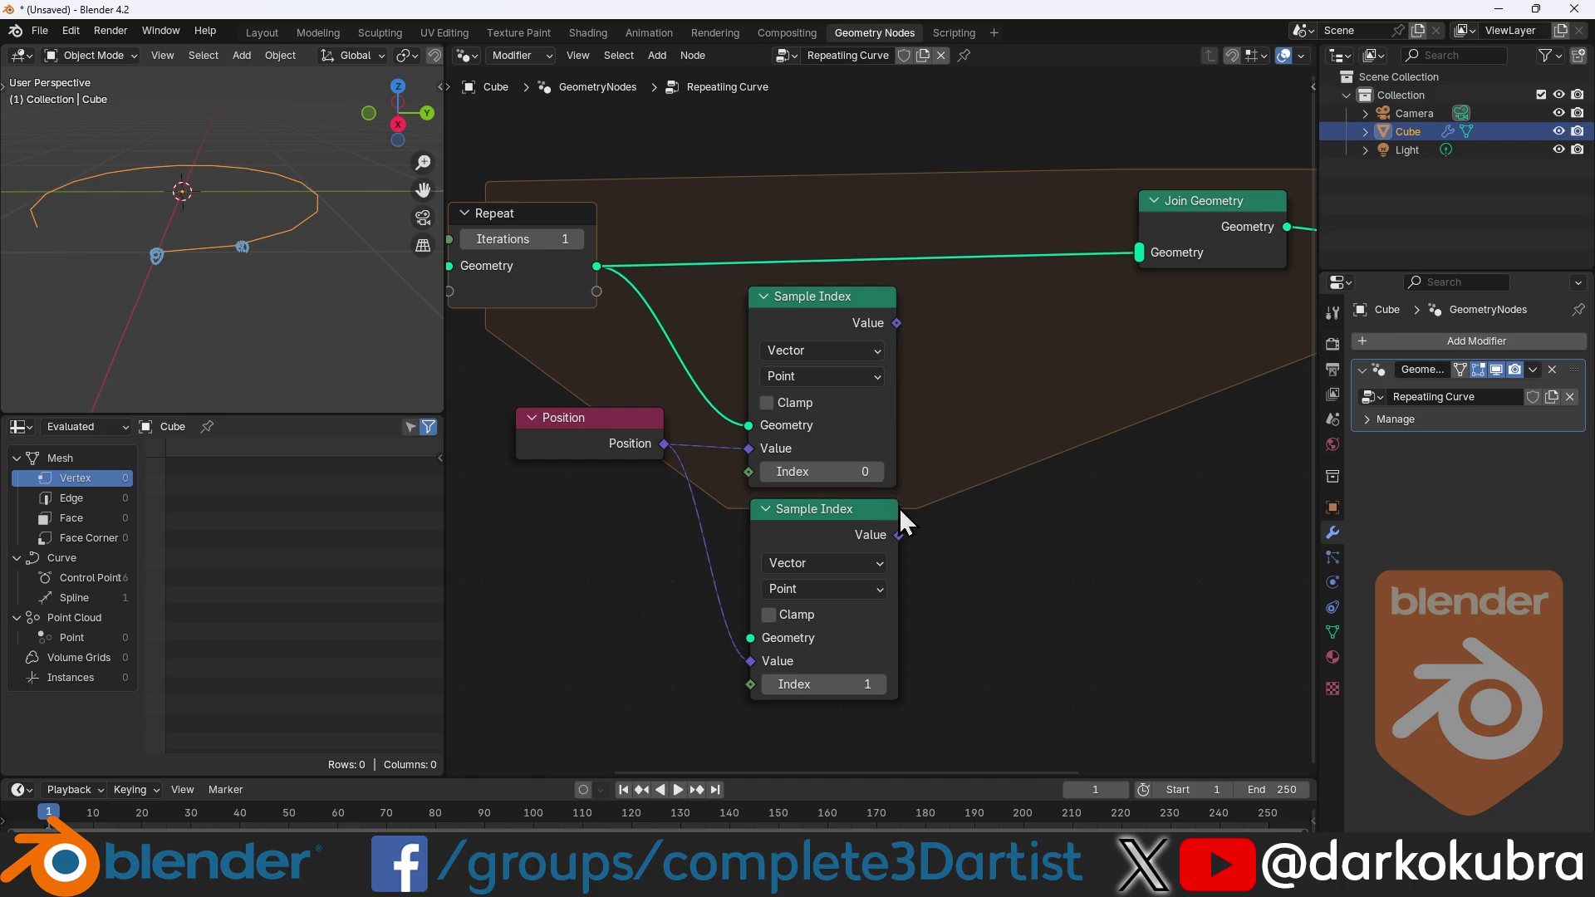
{"action": "middle_click_drag", "start_coordinate": [1062, 449], "coordinate": [861, 477]}
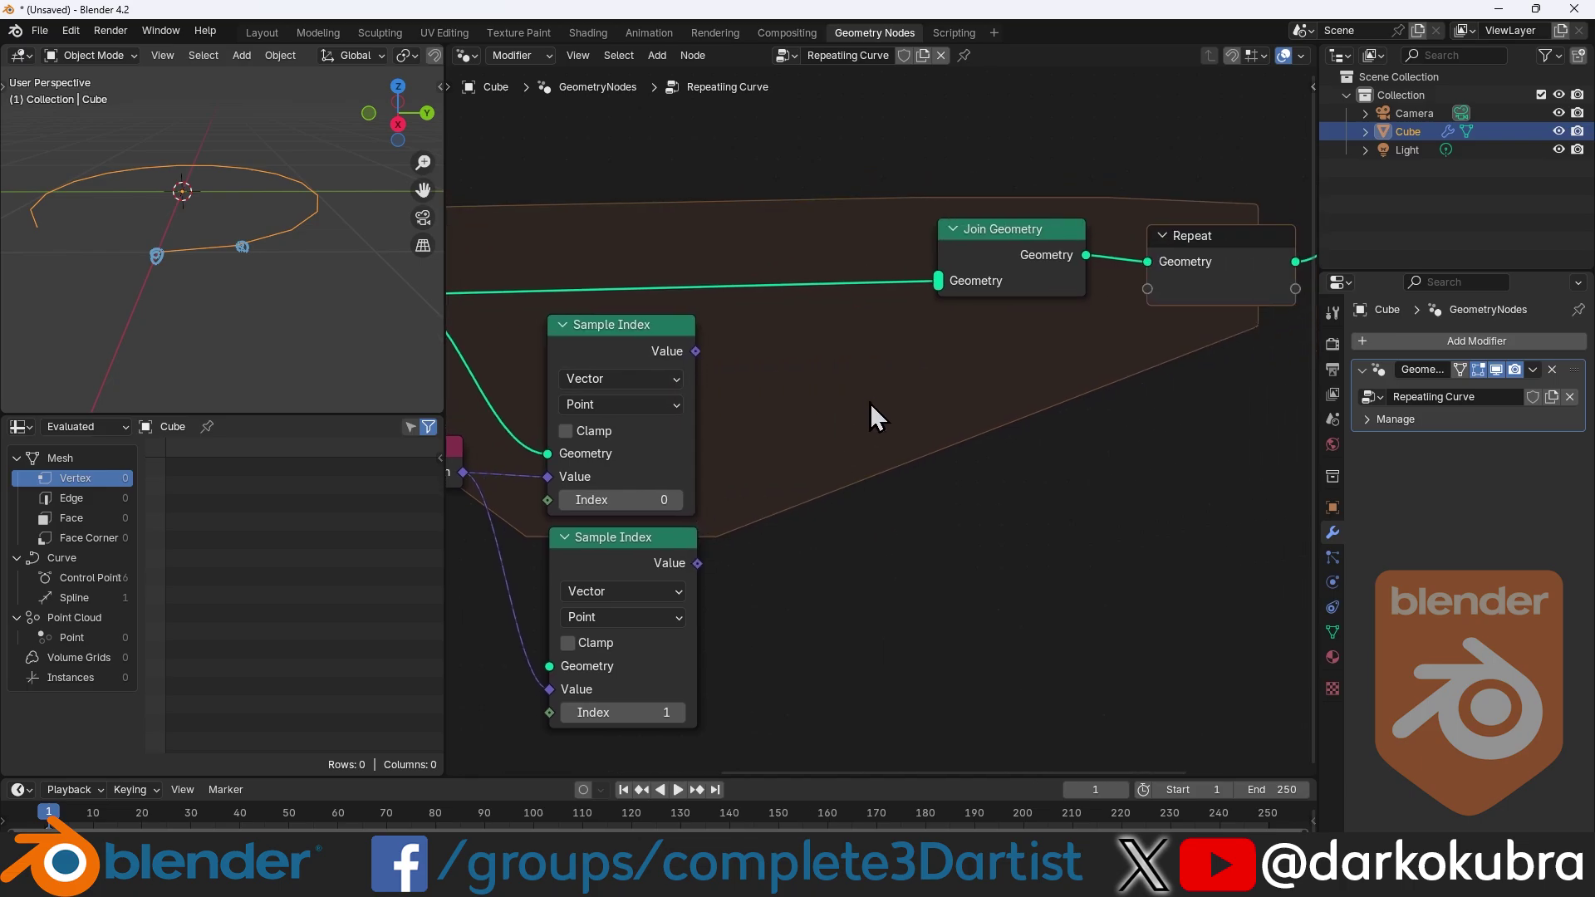
Step: Add a Bézier Segment node with Resolution 8
{"action": "key", "text": "shift+a"}
{"action": "type", "text": "bez"}
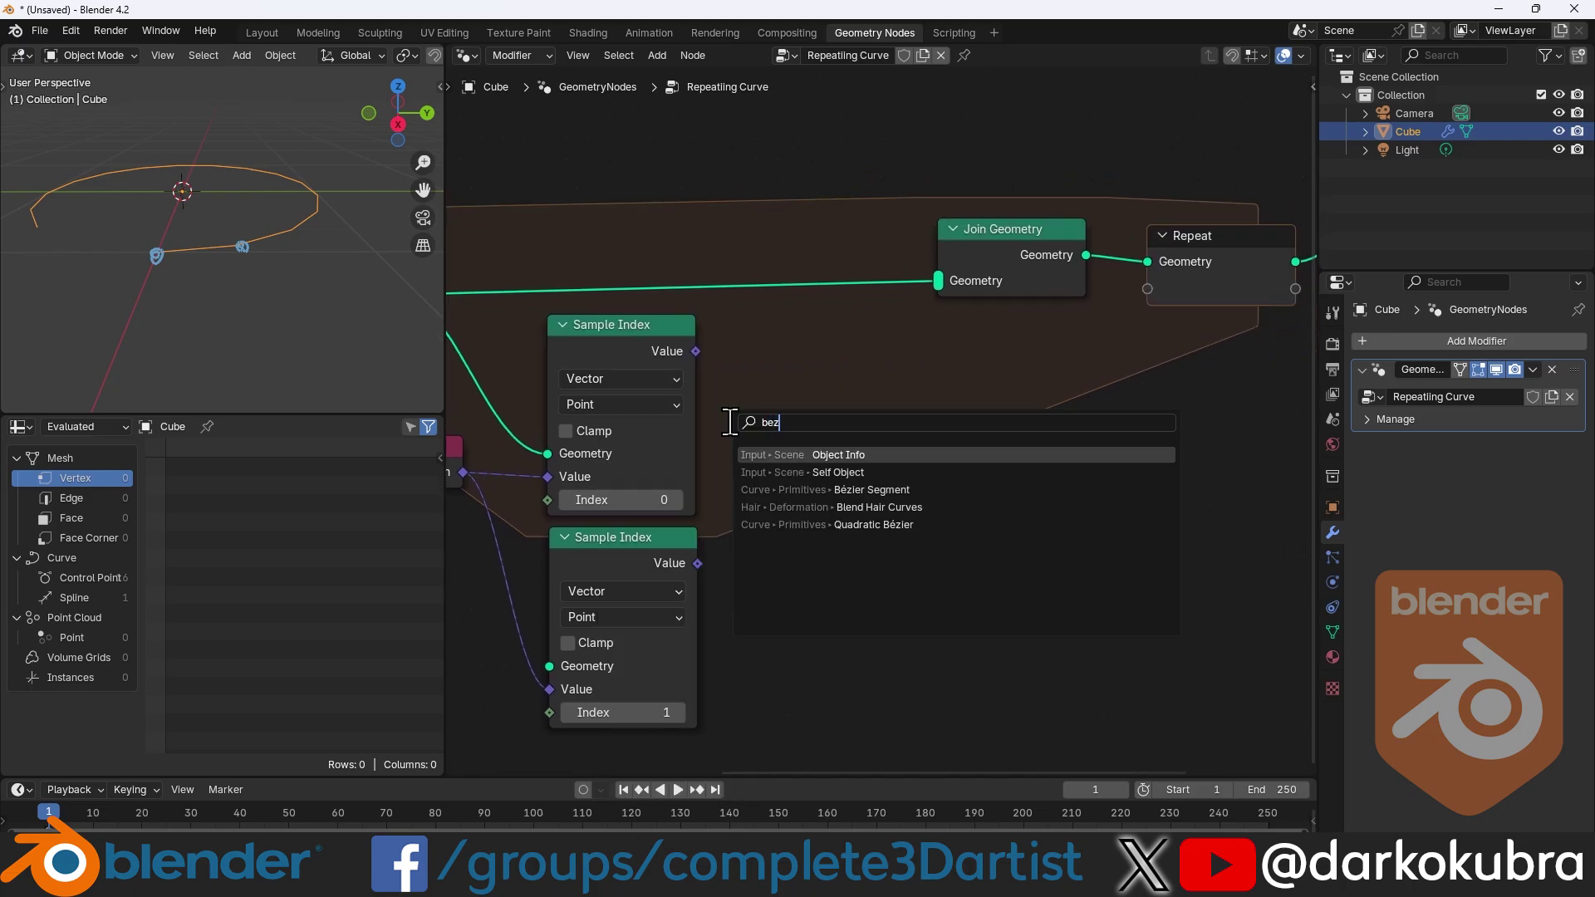
{"action": "left_click", "coordinate": [880, 490]}
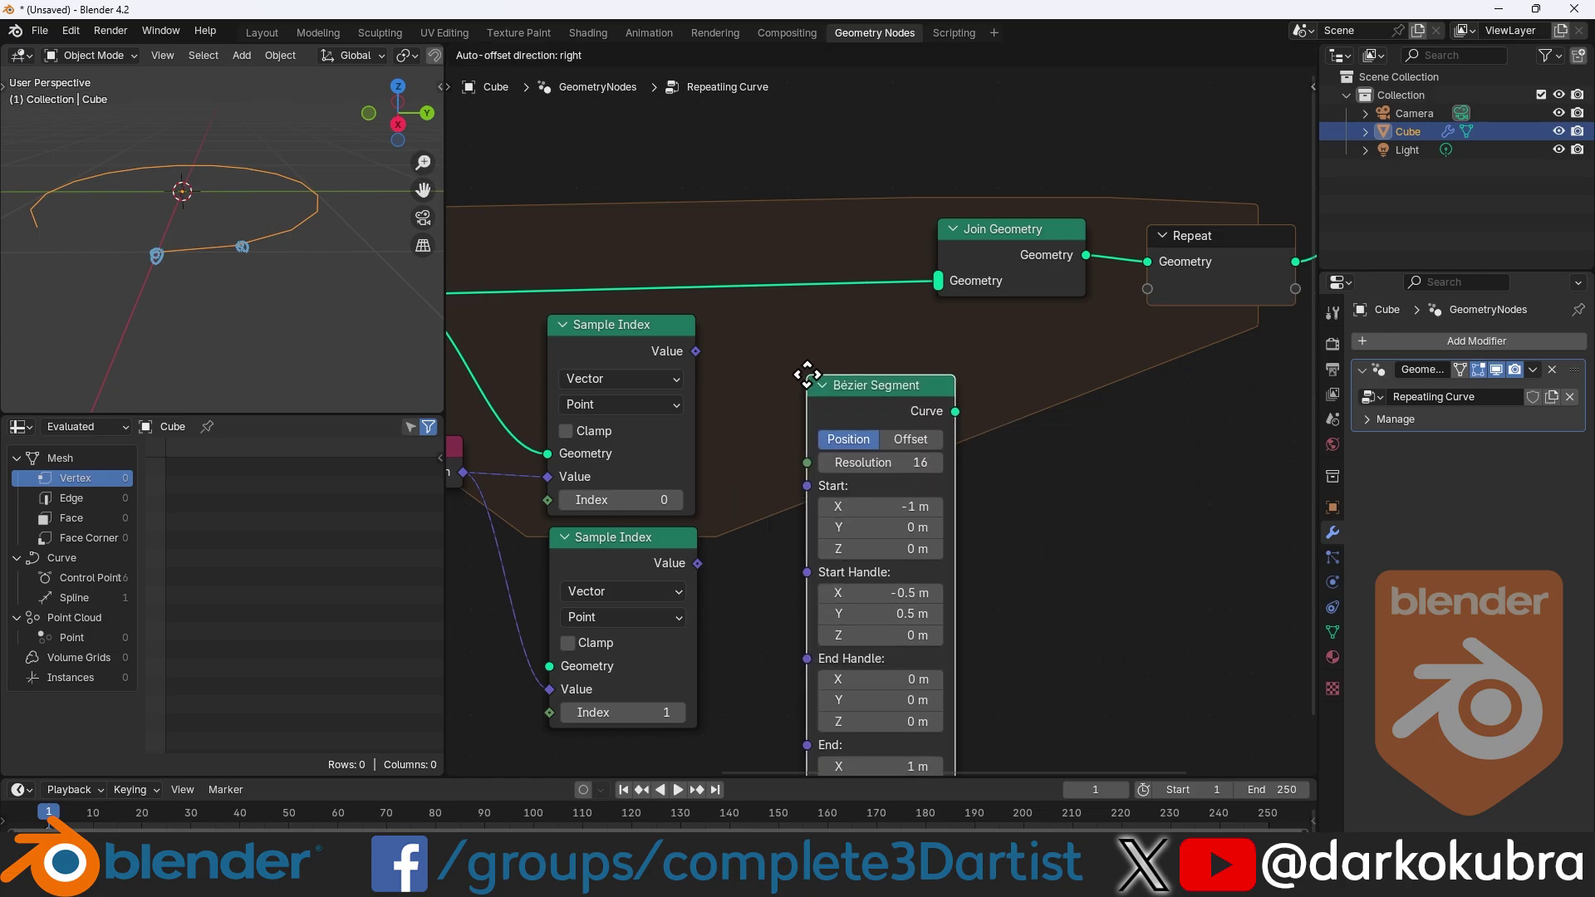
{"action": "middle_click_drag", "start_coordinate": [854, 407], "coordinate": [840, 293]}
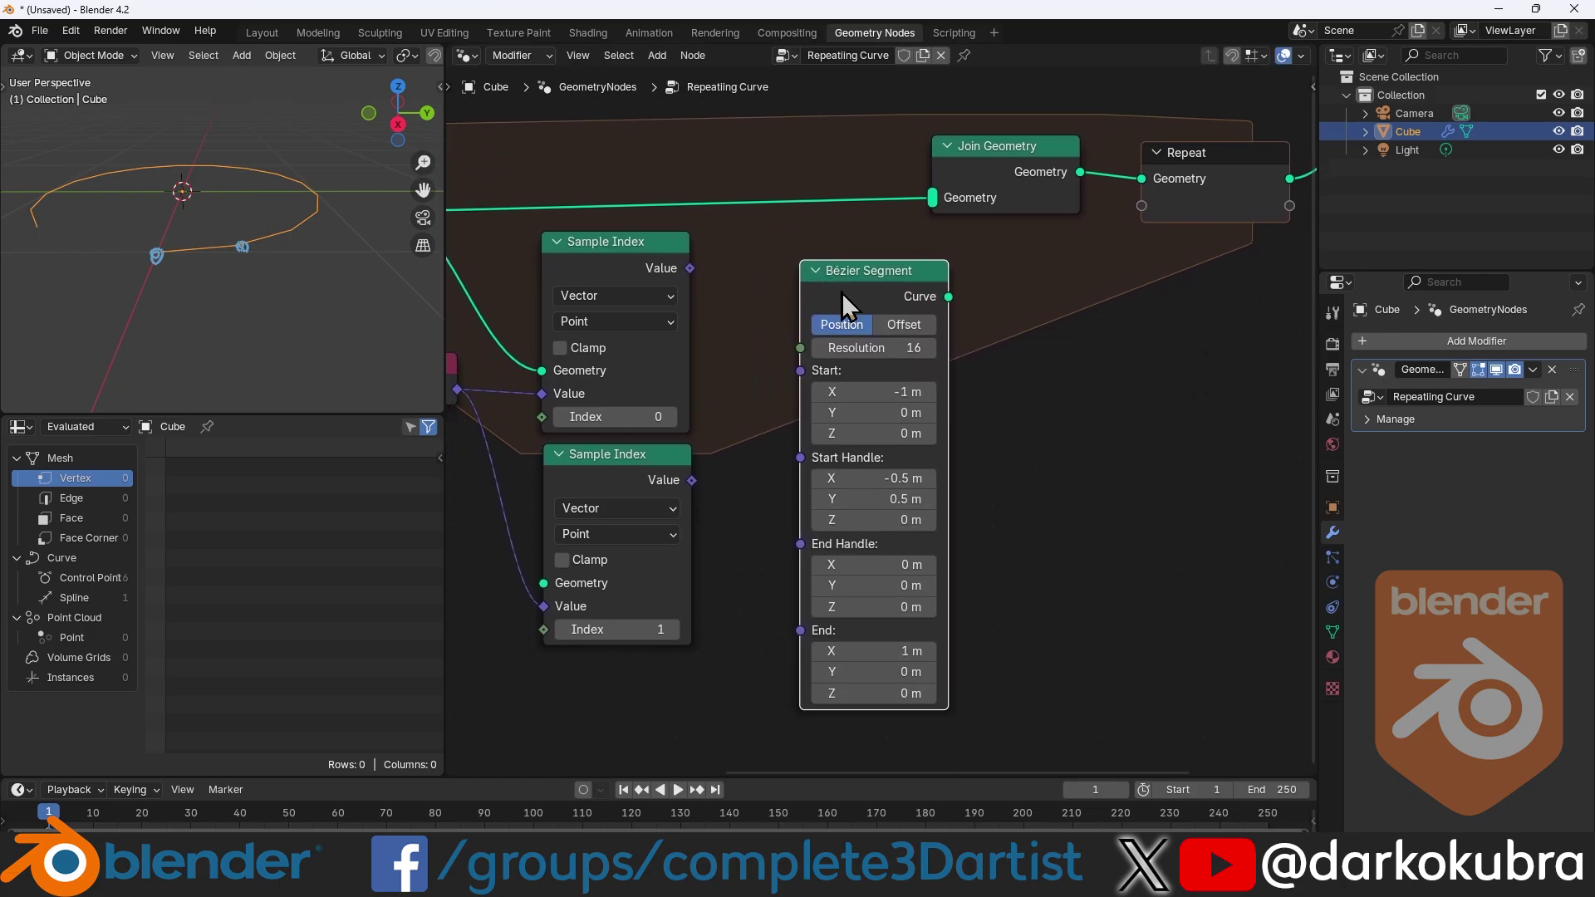
{"action": "left_click", "coordinate": [880, 347]}
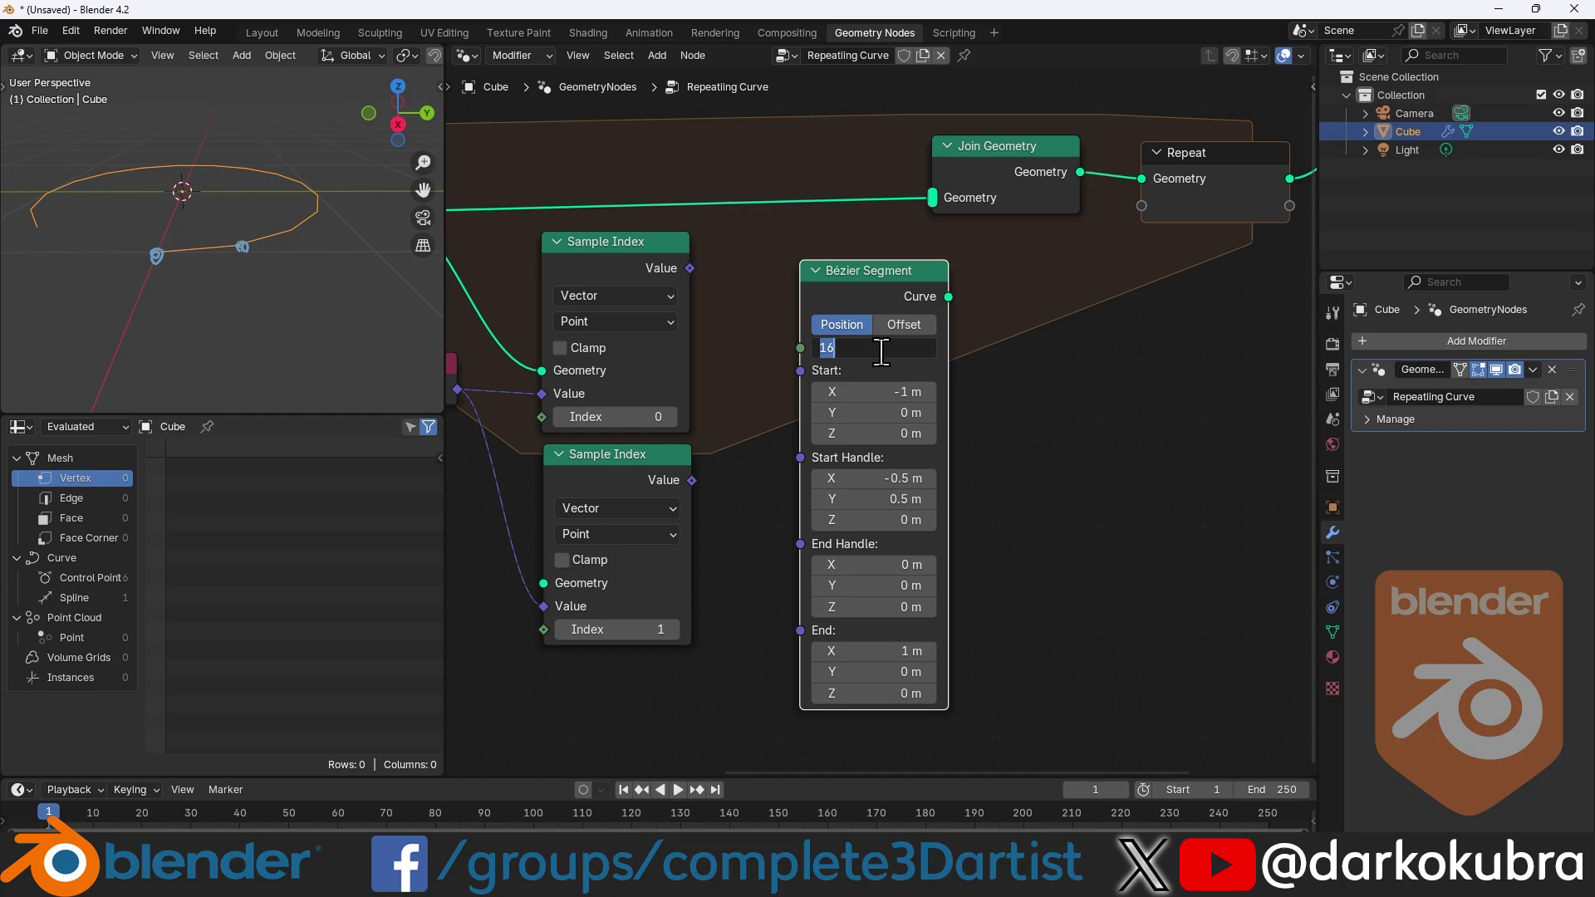
{"action": "type", "text": "8"}
{"action": "key", "text": "Return"}
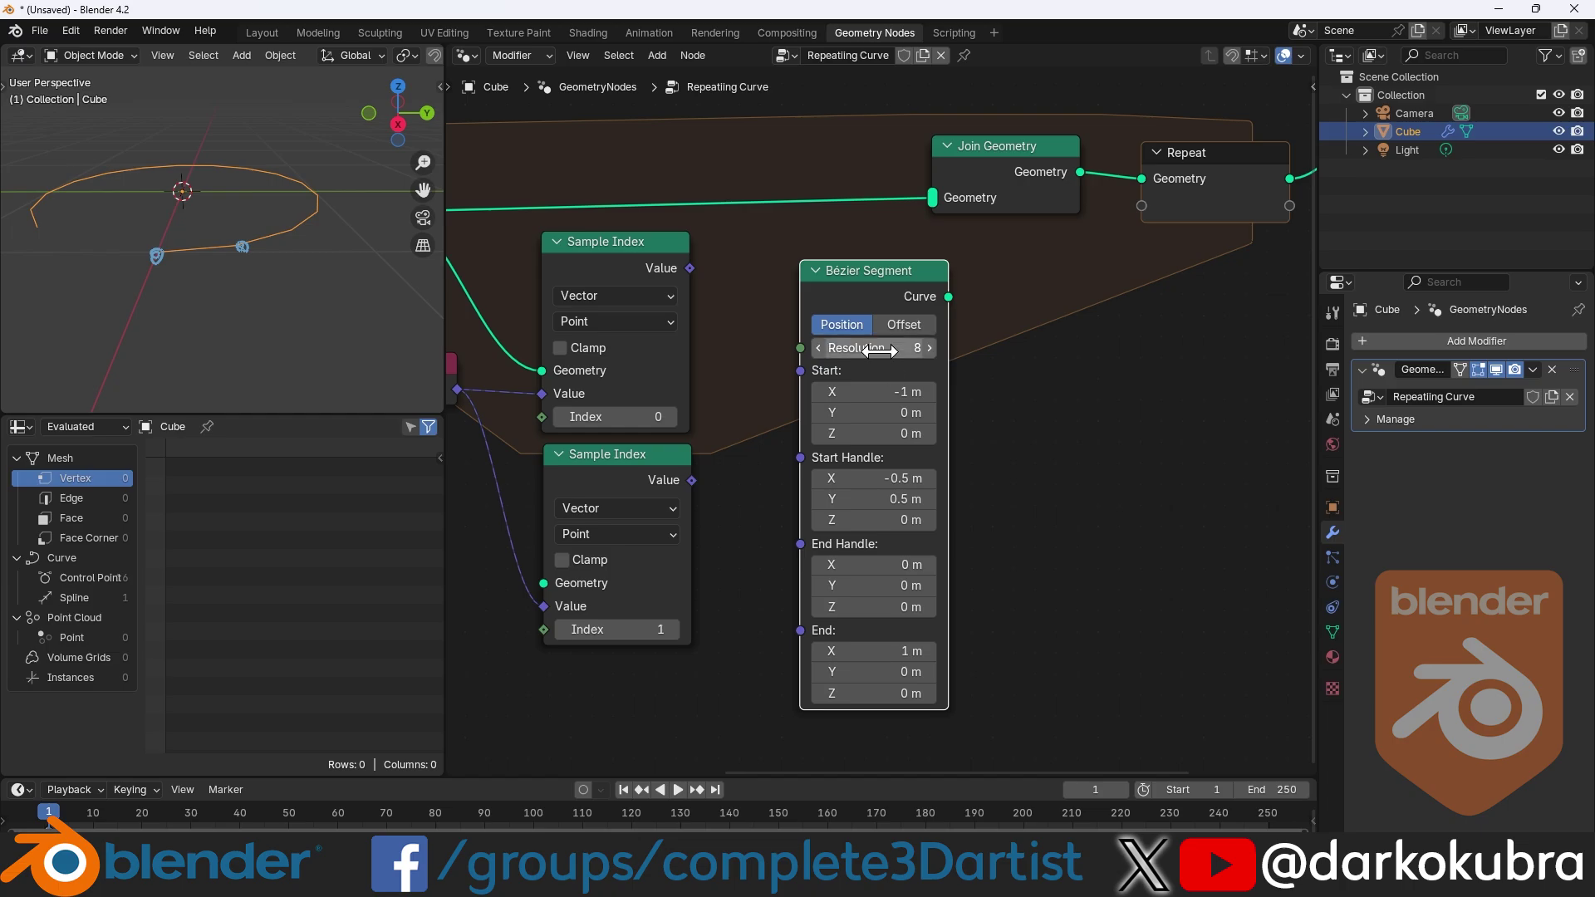
{"action": "left_click_drag", "start_coordinate": [855, 295], "coordinate": [866, 272]}
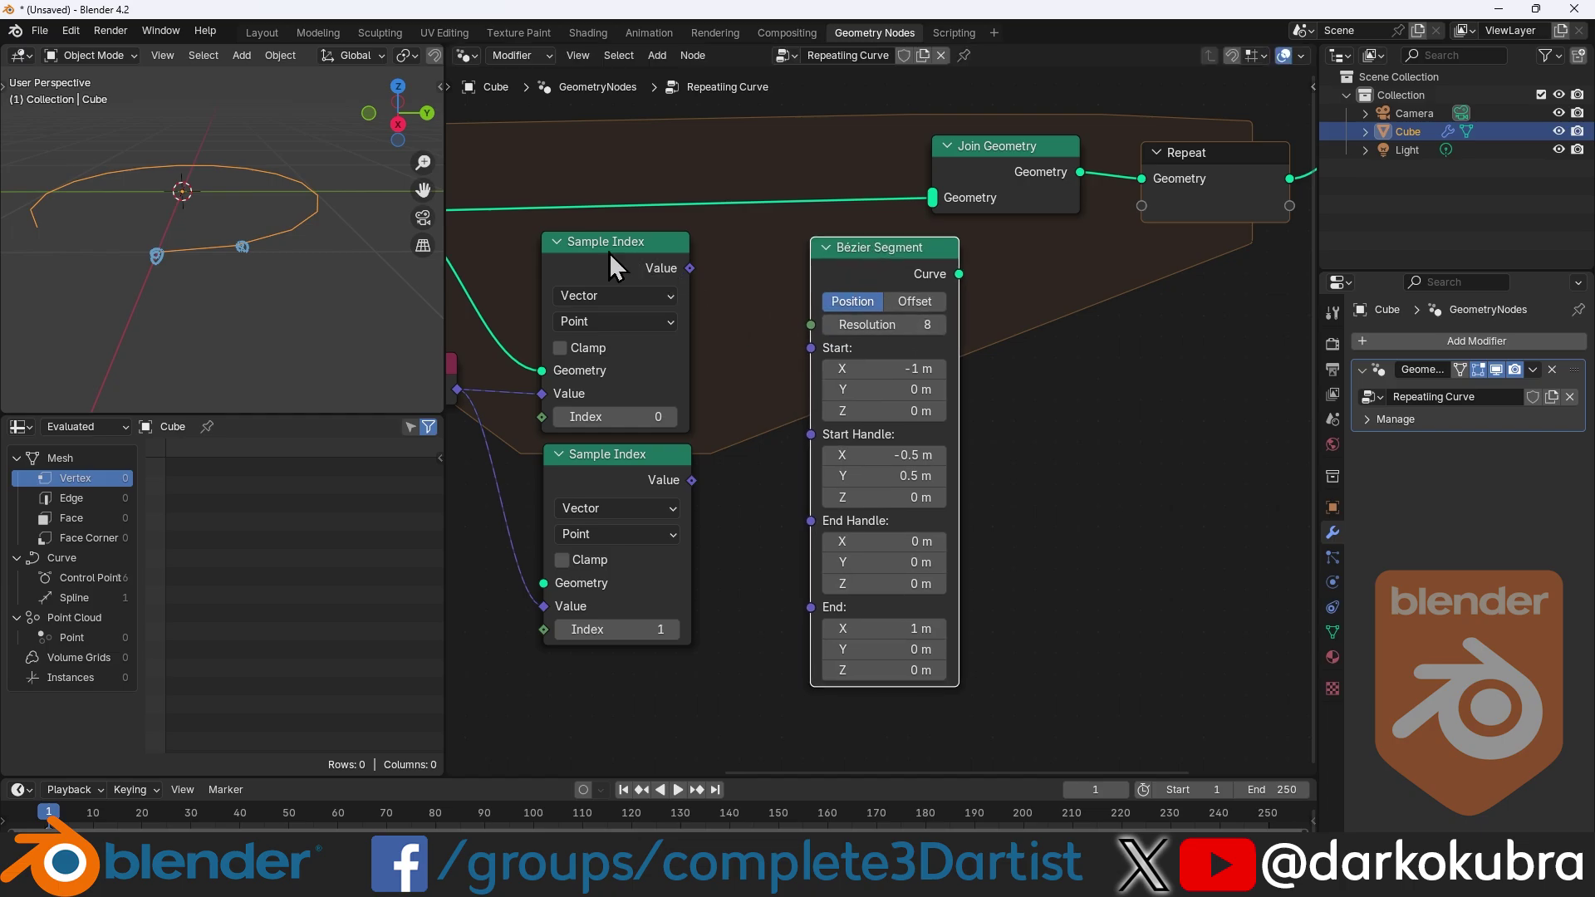
Step: Link the sampled positions to Start and End, handles at Z -0.4 and -0.6 m
{"action": "left_click", "coordinate": [689, 273]}
{"action": "left_click_drag", "start_coordinate": [780, 345], "coordinate": [807, 347]}
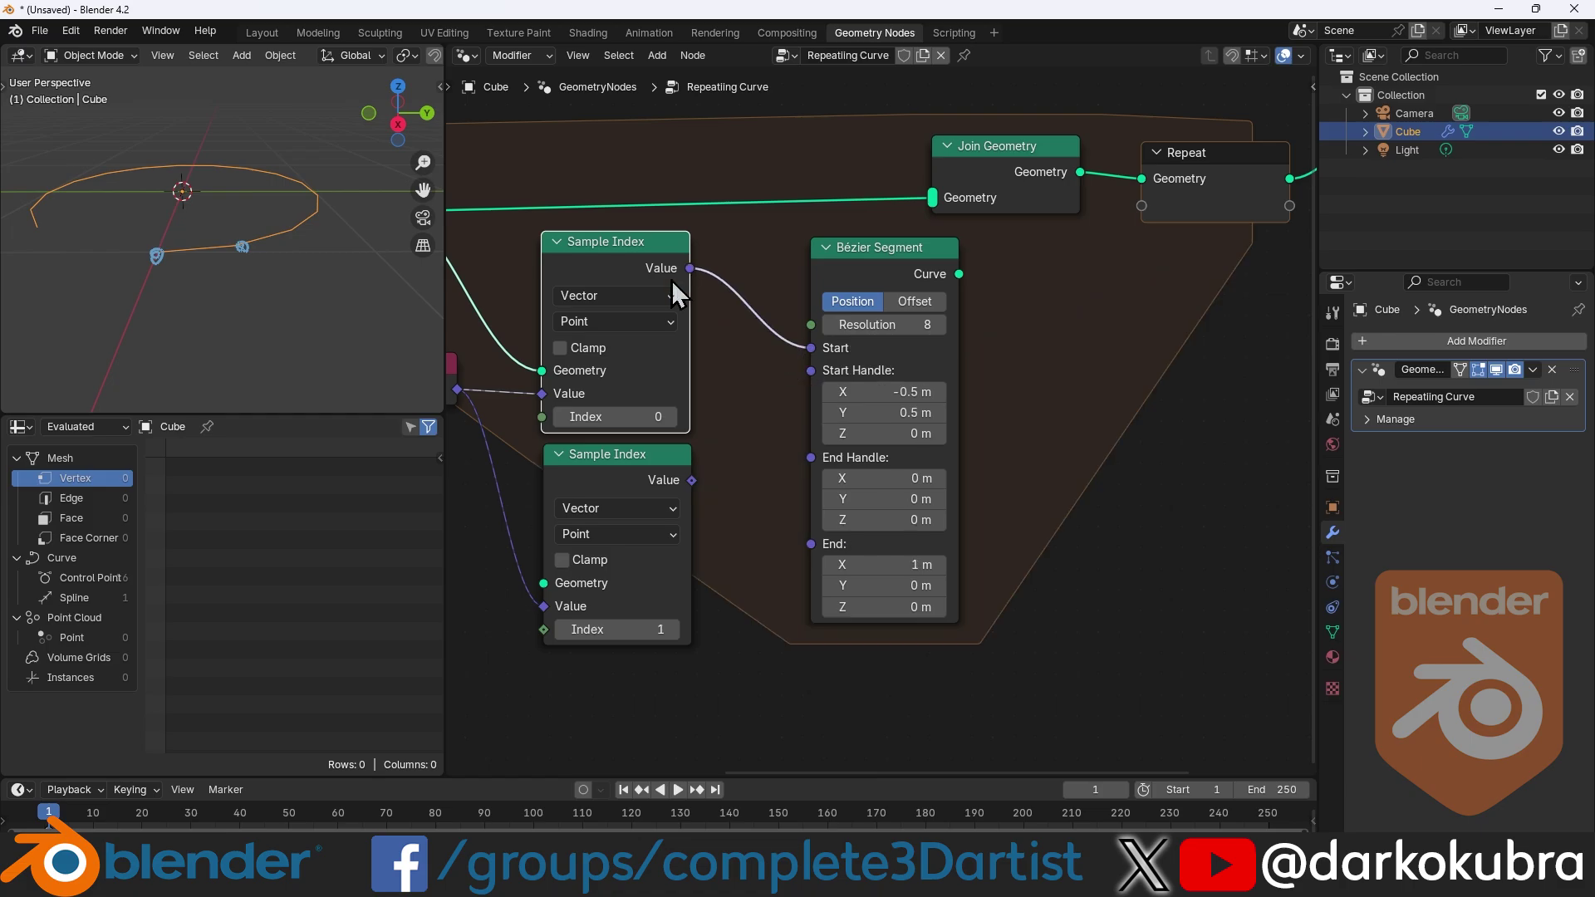
{"action": "left_click", "coordinate": [691, 482]}
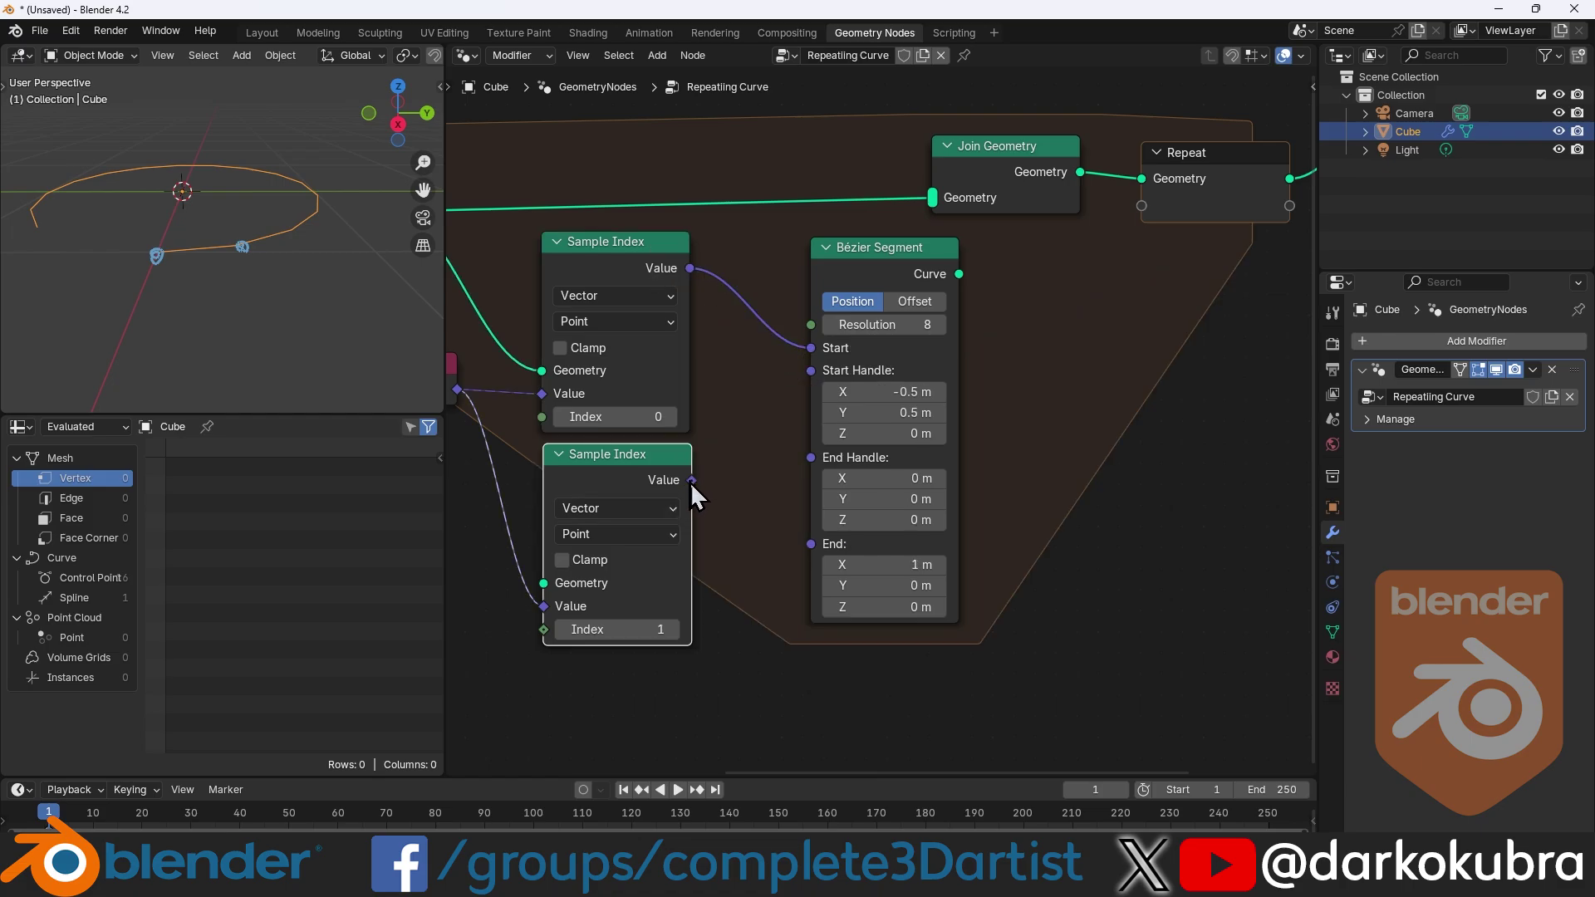
{"action": "left_click_drag", "start_coordinate": [755, 524], "coordinate": [810, 543]}
{"action": "left_click_drag", "start_coordinate": [881, 392], "coordinate": [903, 441]}
{"action": "type", "text": "0"}
{"action": "key", "text": "Return"}
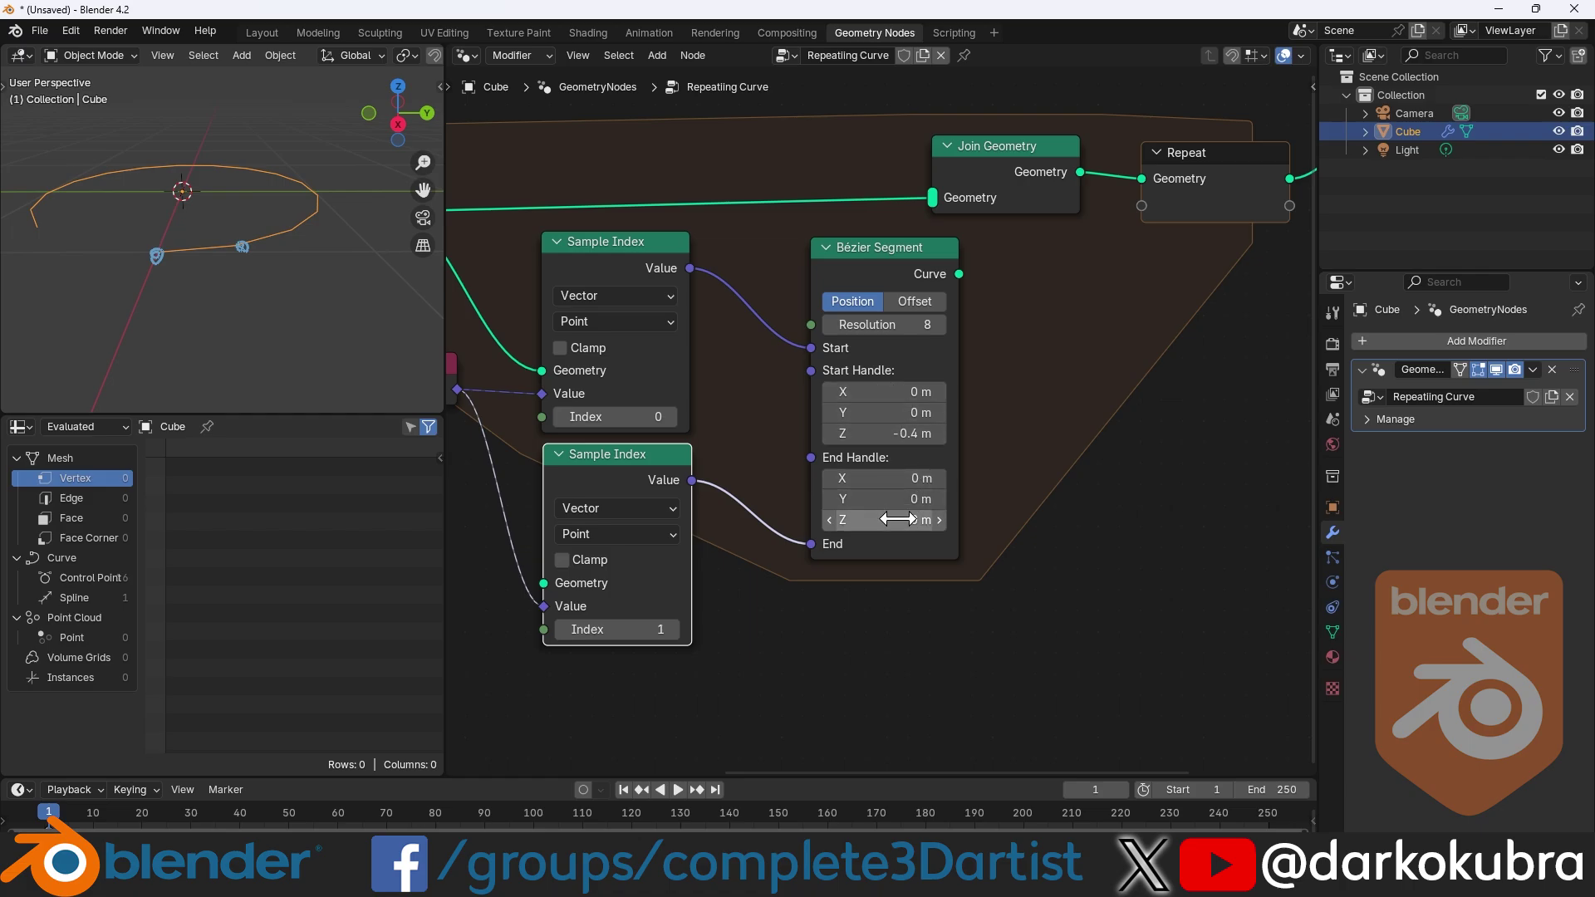
{"action": "left_click_drag", "start_coordinate": [907, 520], "coordinate": [895, 520]}
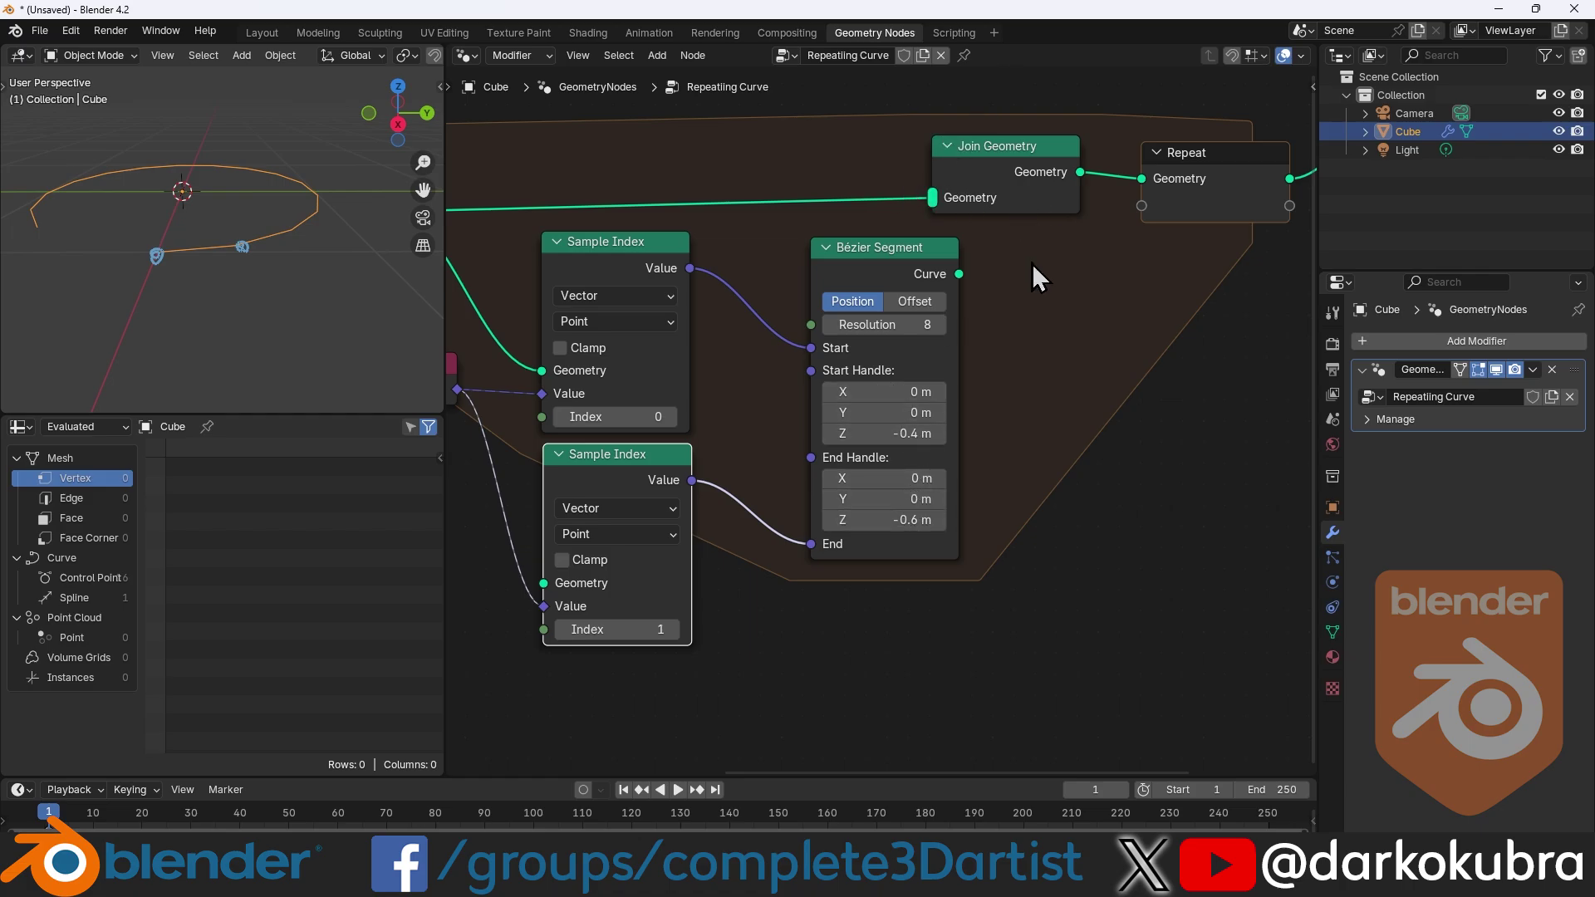
Step: Connect the Bézier Segment curve into Join Geometry and inspect the swag
{"action": "scroll", "coordinate": [1088, 236], "scroll_direction": "down", "scroll_amount": 1}
{"action": "left_click_drag", "start_coordinate": [1050, 135], "coordinate": [954, 262]}
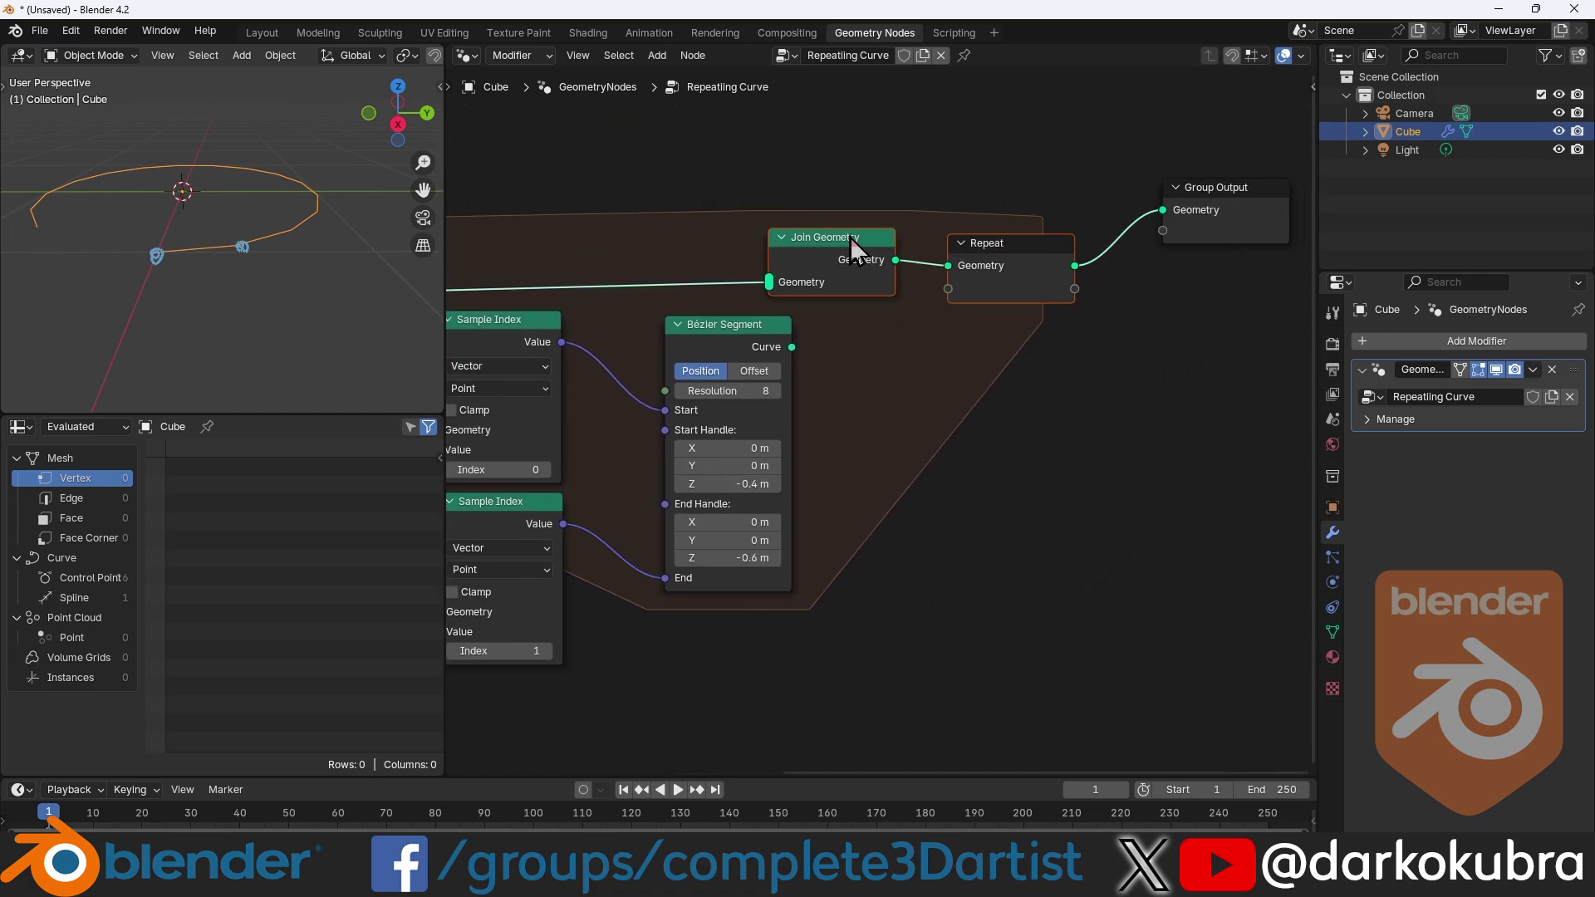
{"action": "left_click_drag", "start_coordinate": [791, 346], "coordinate": [860, 284]}
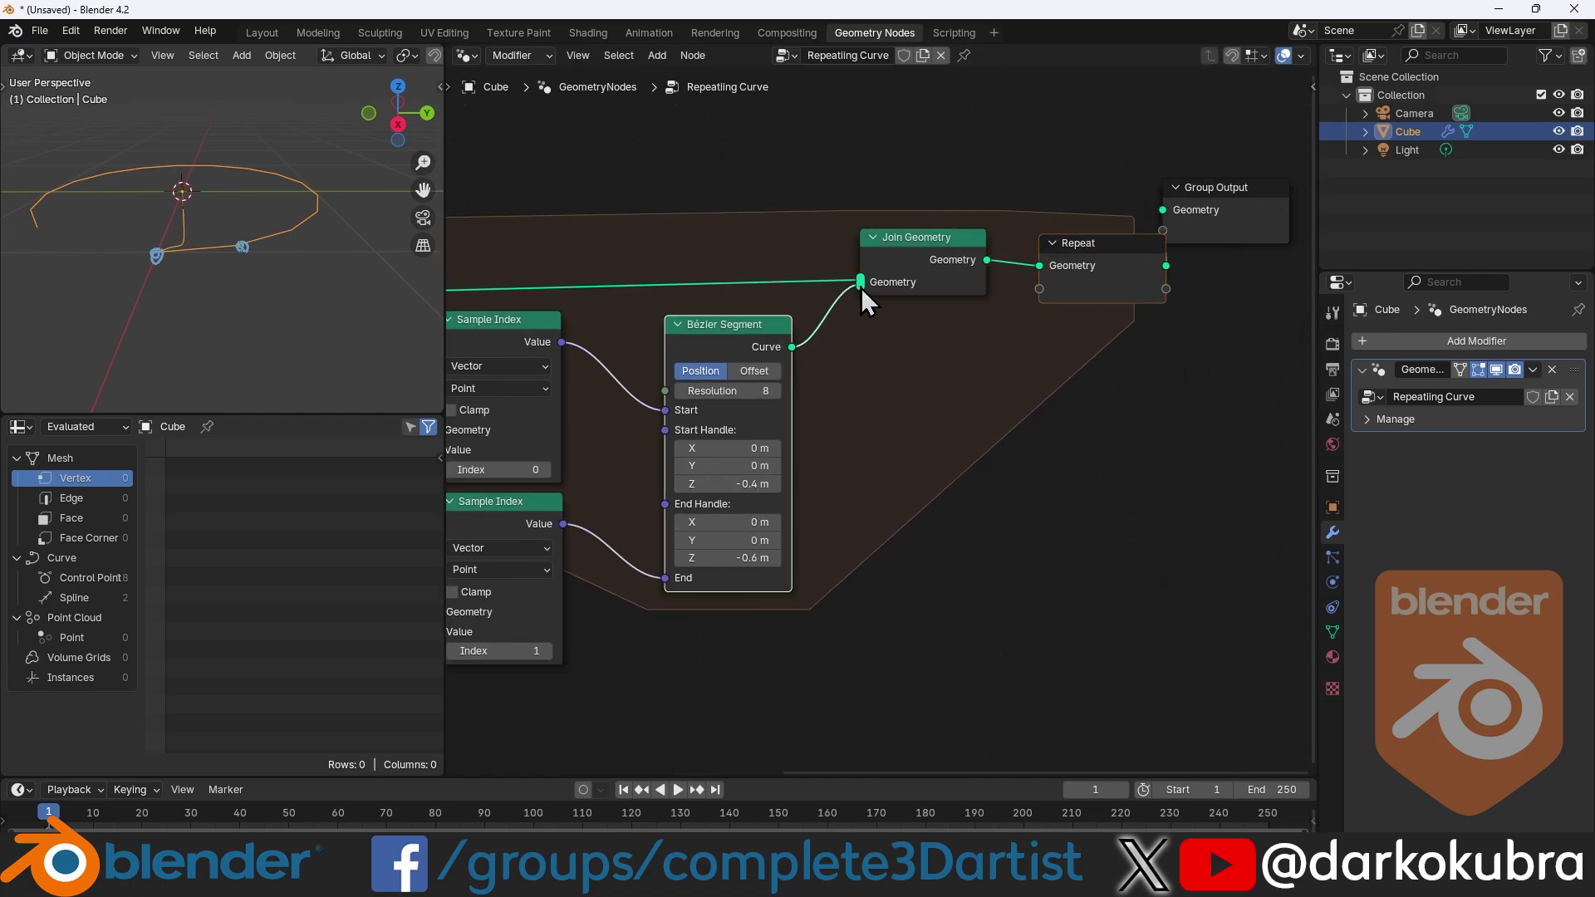
{"action": "middle_click_drag", "start_coordinate": [67, 217], "coordinate": [244, 244]}
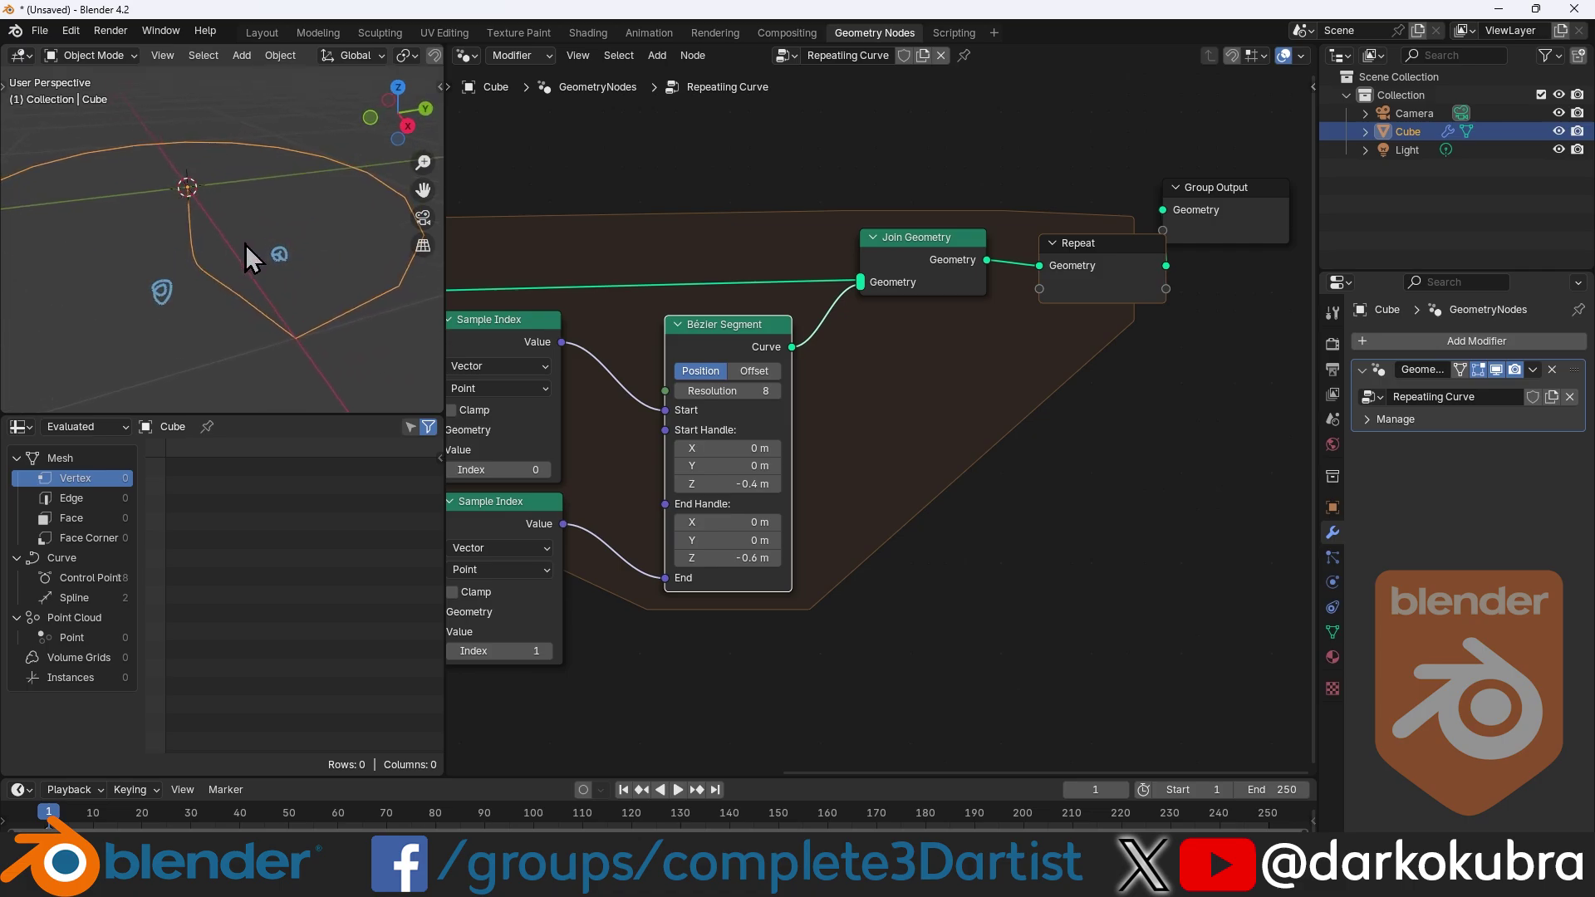
Step: Feed the repeat geometry, via a reroute, into the second Sample Index
{"action": "middle_click_drag", "start_coordinate": [675, 536], "coordinate": [883, 518]}
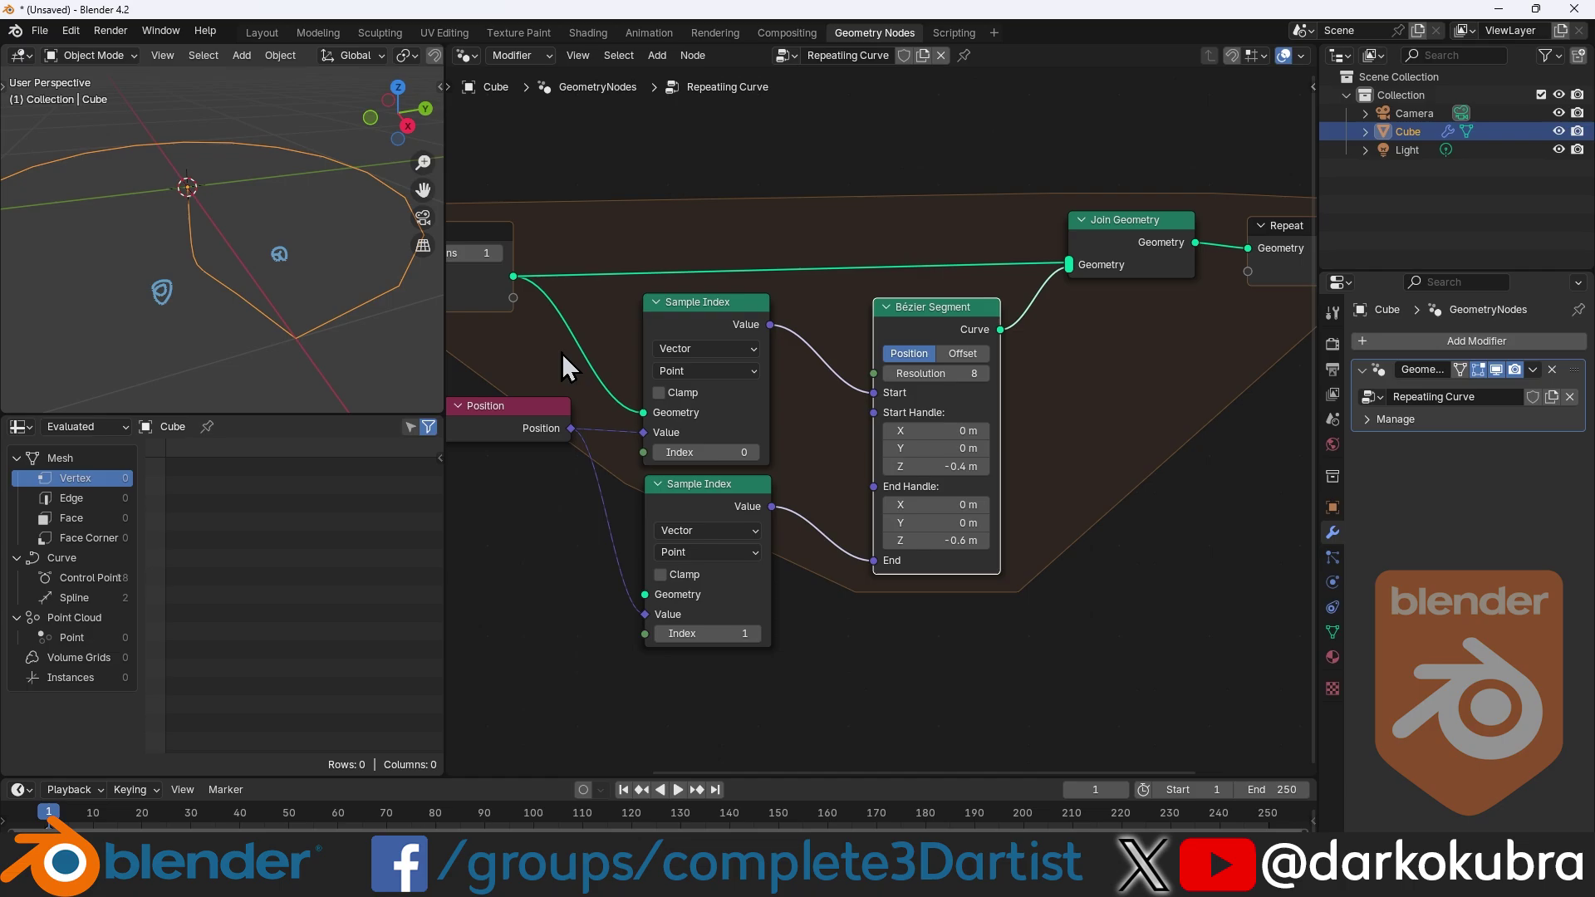
{"action": "middle_click_drag", "start_coordinate": [638, 373], "coordinate": [810, 357]}
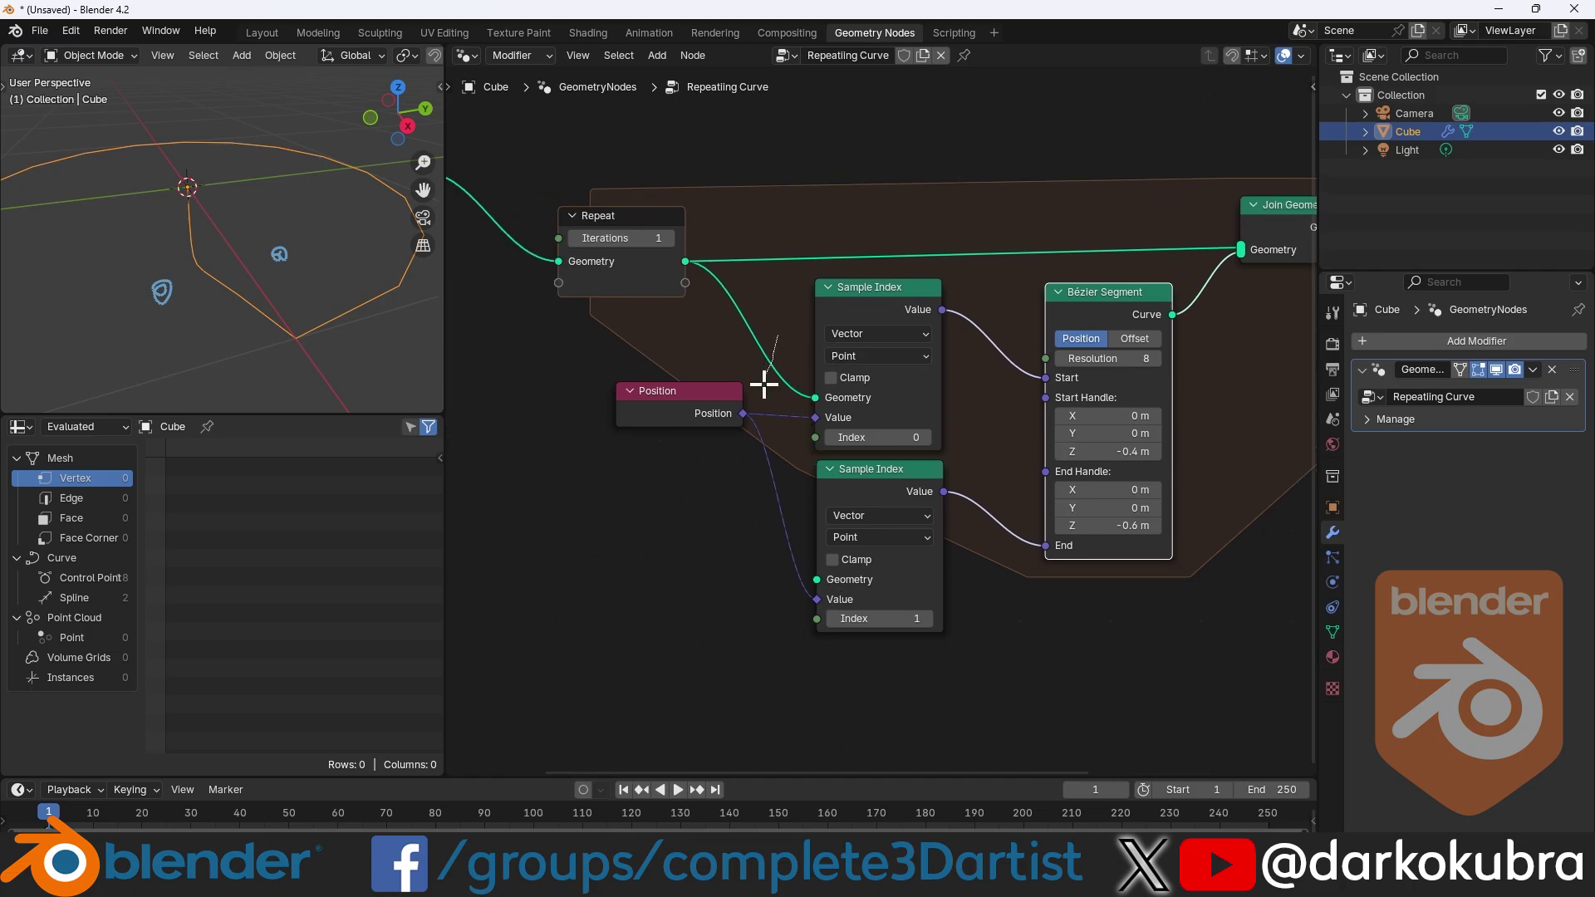
{"action": "right_click_drag", "start_coordinate": [763, 383], "coordinate": [765, 384], "text": "shift"}
{"action": "left_click_drag", "start_coordinate": [771, 364], "coordinate": [817, 580]}
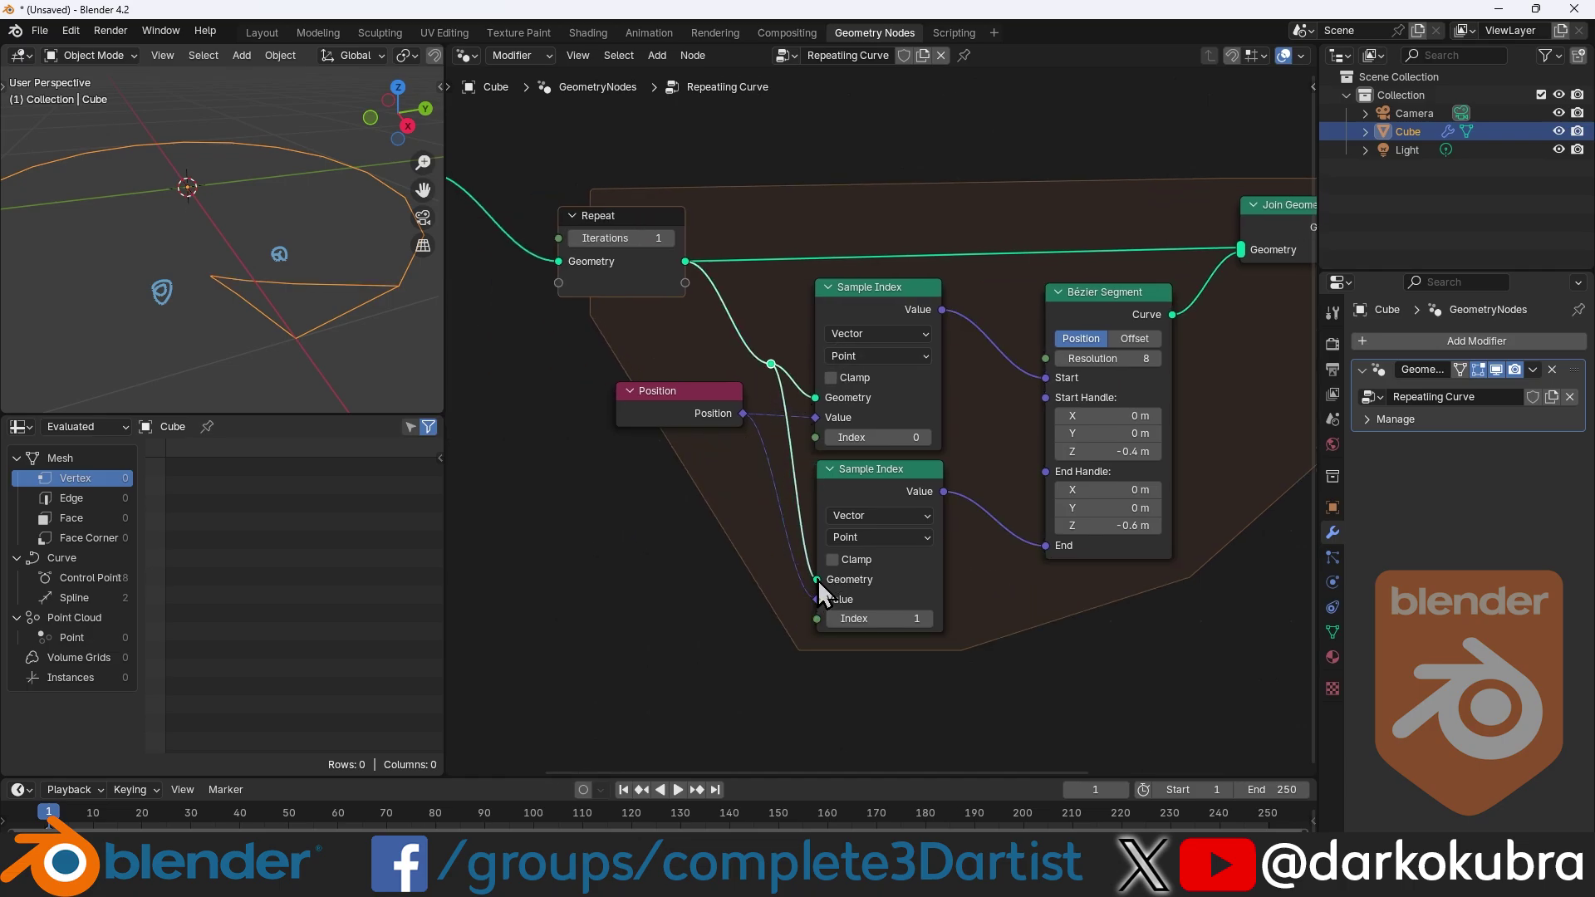
{"action": "middle_click_drag", "start_coordinate": [348, 391], "coordinate": [335, 332]}
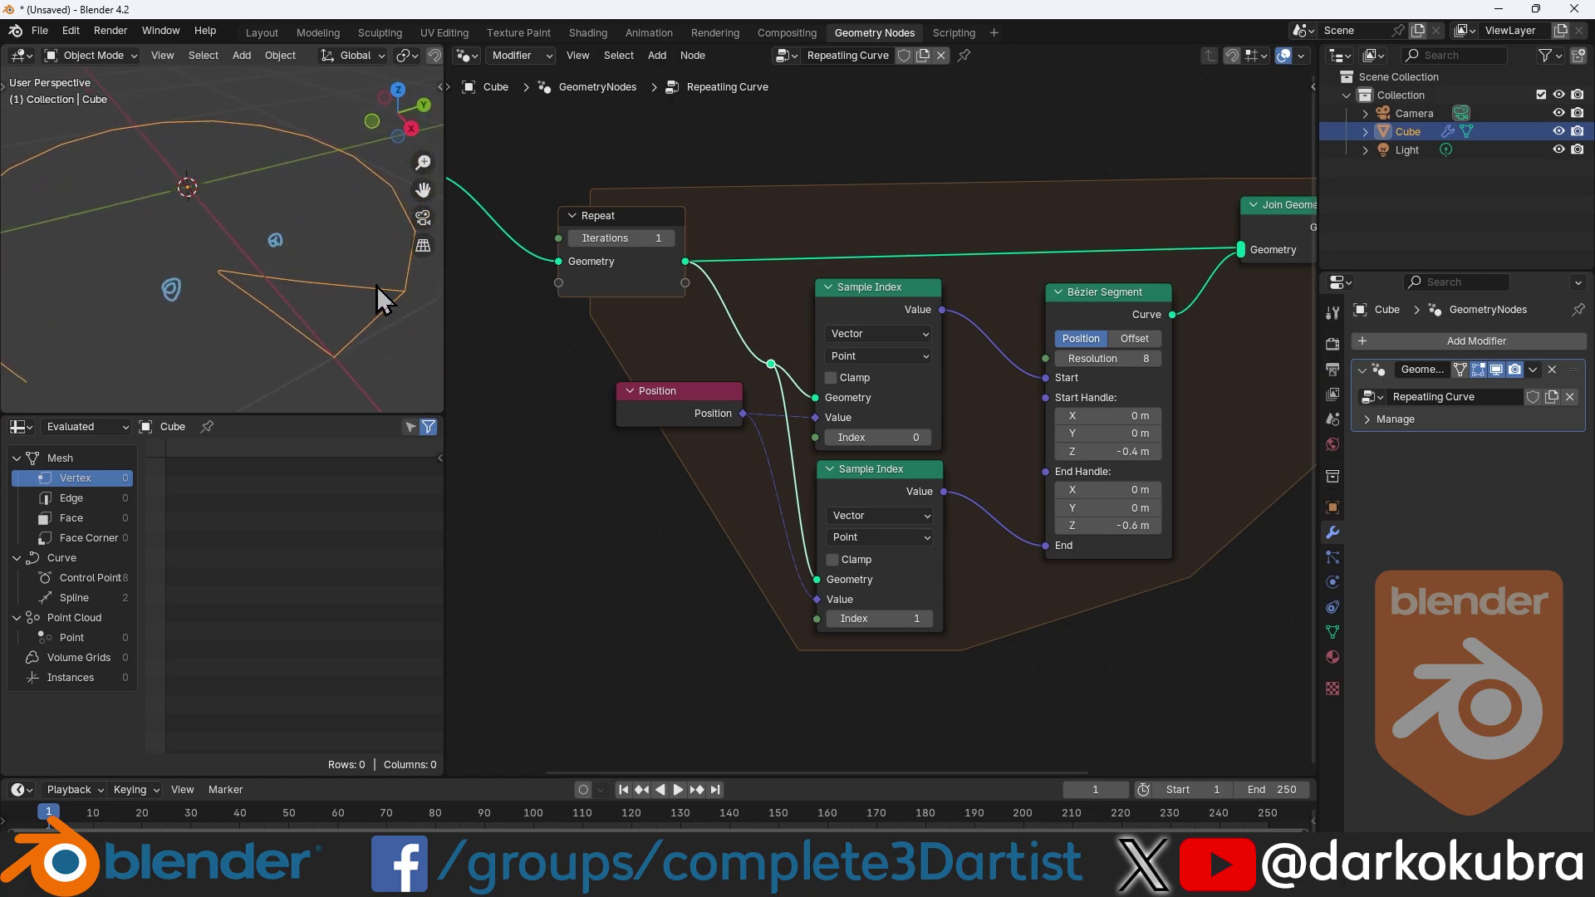
{"action": "middle_click_drag", "start_coordinate": [211, 238], "coordinate": [204, 336]}
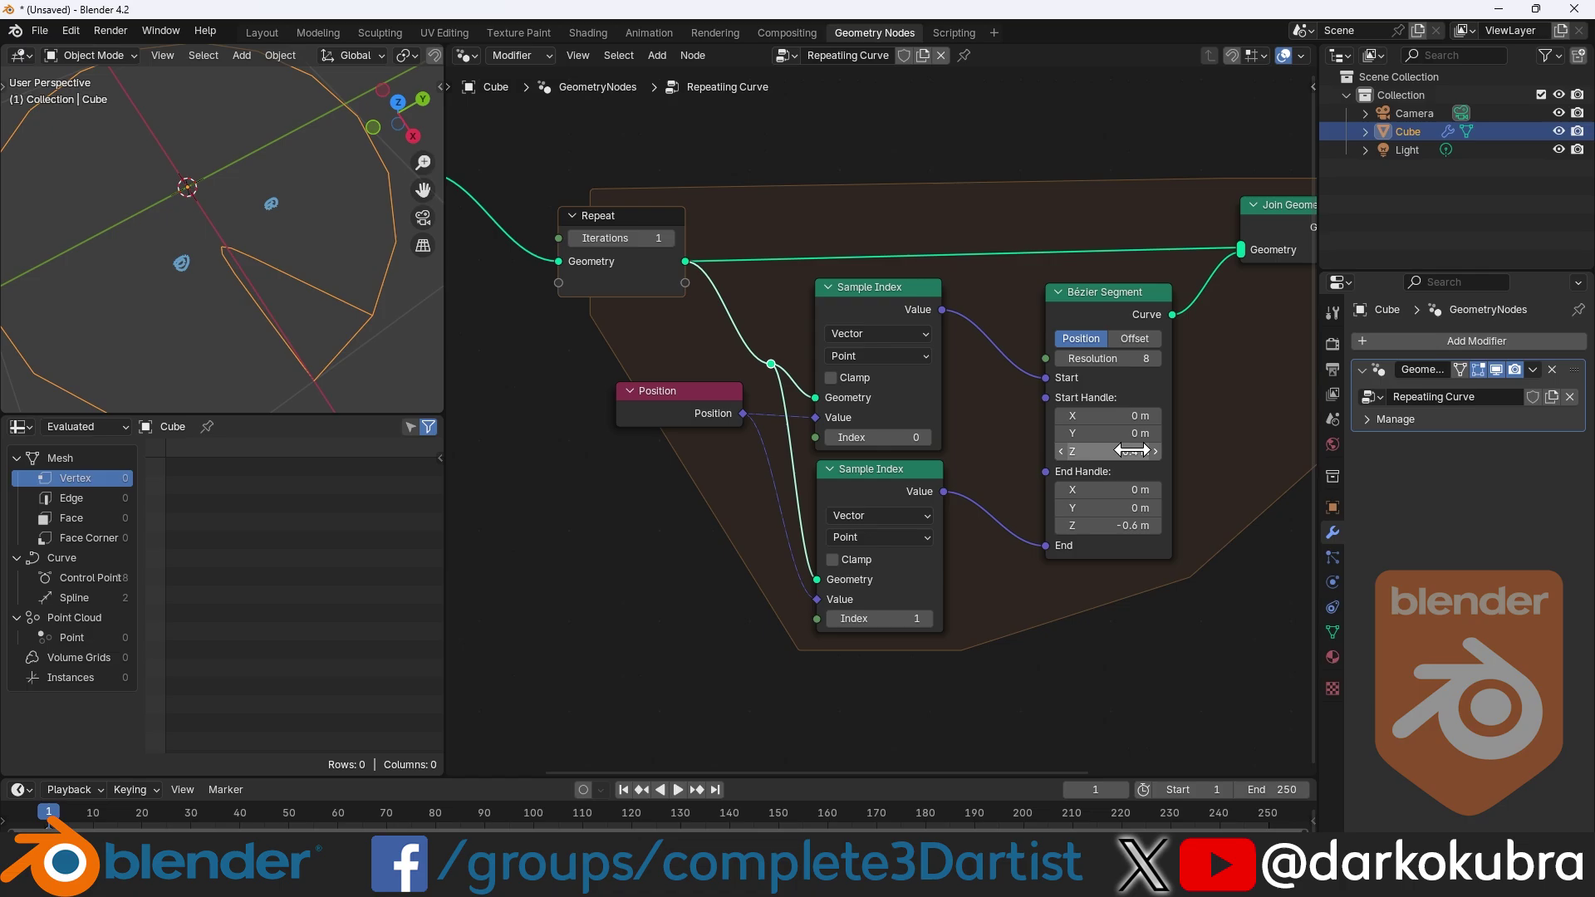
Step: Switch the Bézier Segment mode to Offset and view the hanging loop
{"action": "left_click", "coordinate": [1136, 338]}
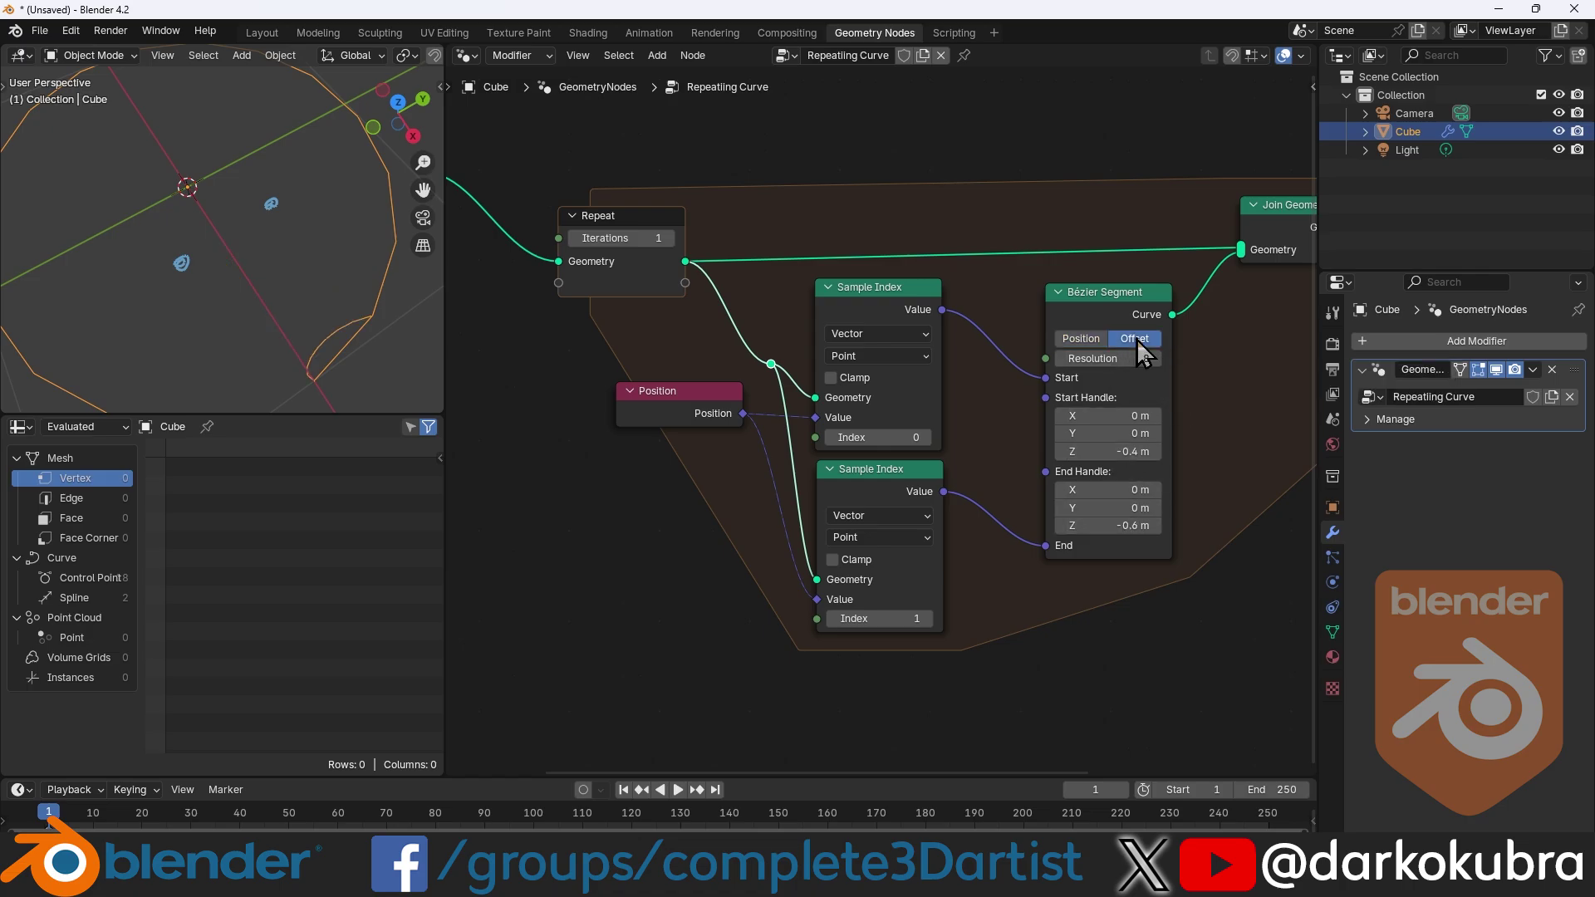
{"action": "middle_click_drag", "start_coordinate": [331, 283], "coordinate": [232, 191]}
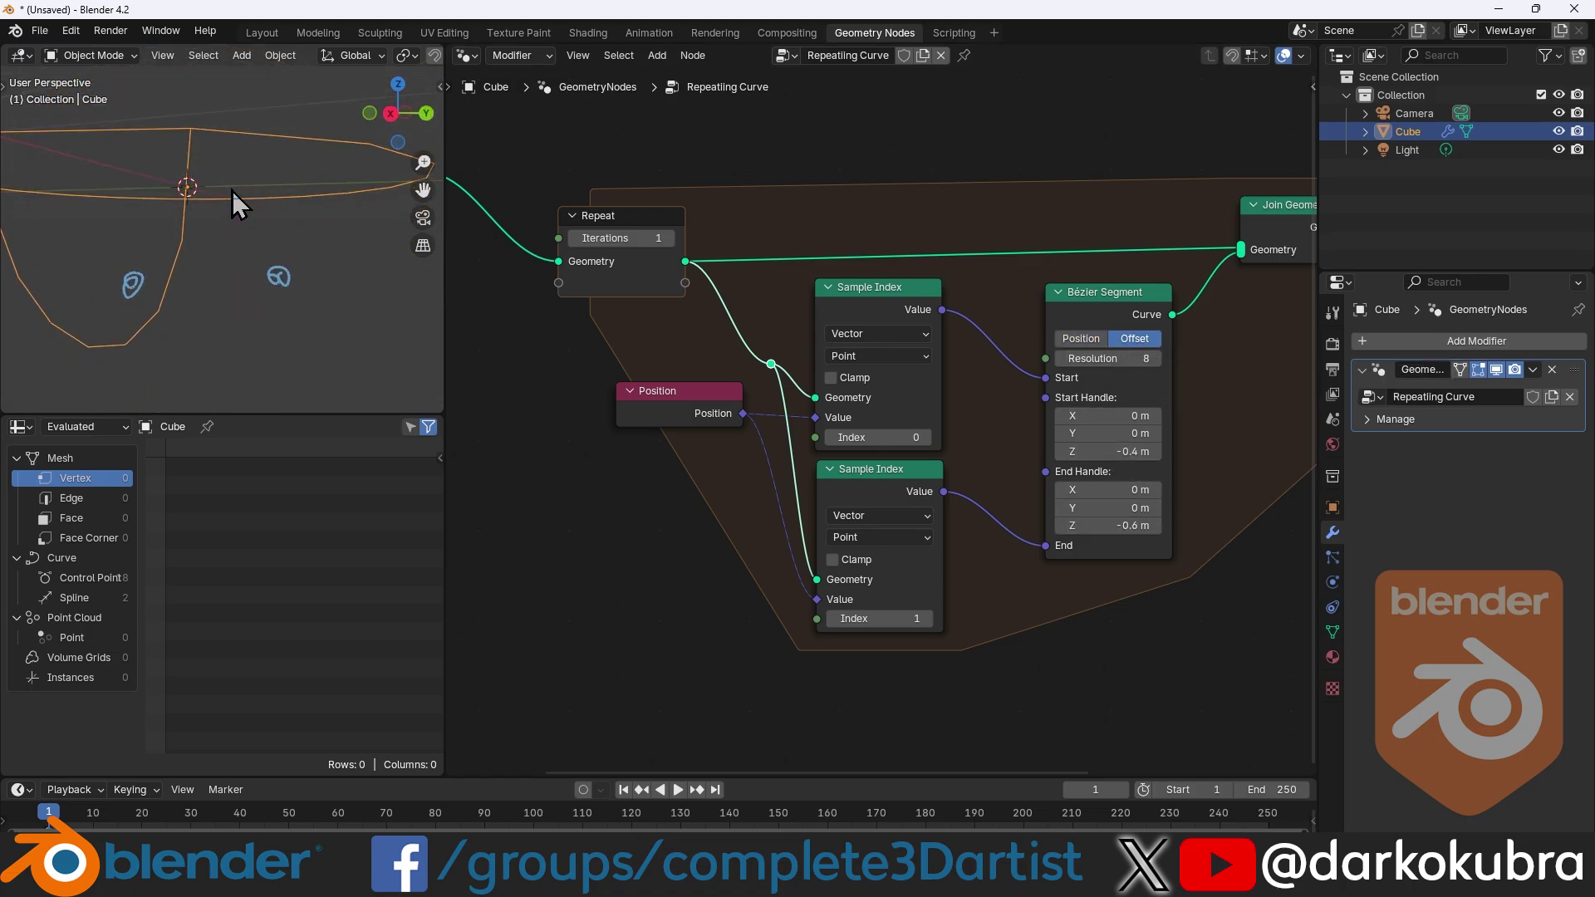
{"action": "middle_click_drag", "start_coordinate": [181, 306], "coordinate": [284, 305]}
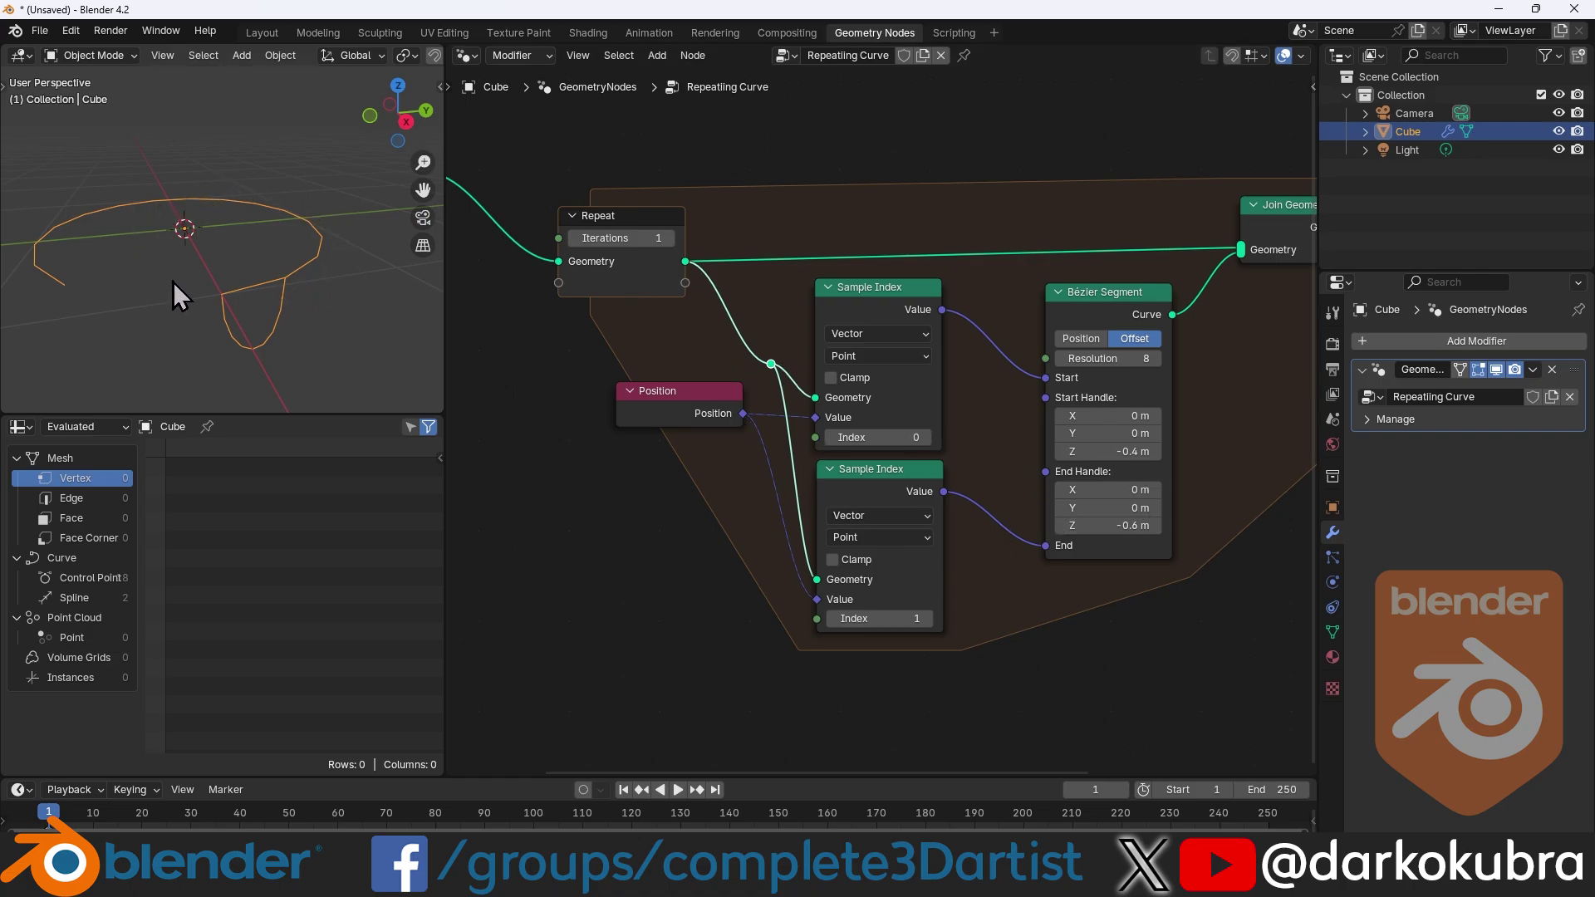
Step: Wire the Repeat Input's Index into the Index of both Sample Index nodes
{"action": "scroll", "coordinate": [816, 426], "scroll_direction": "down", "scroll_amount": 2}
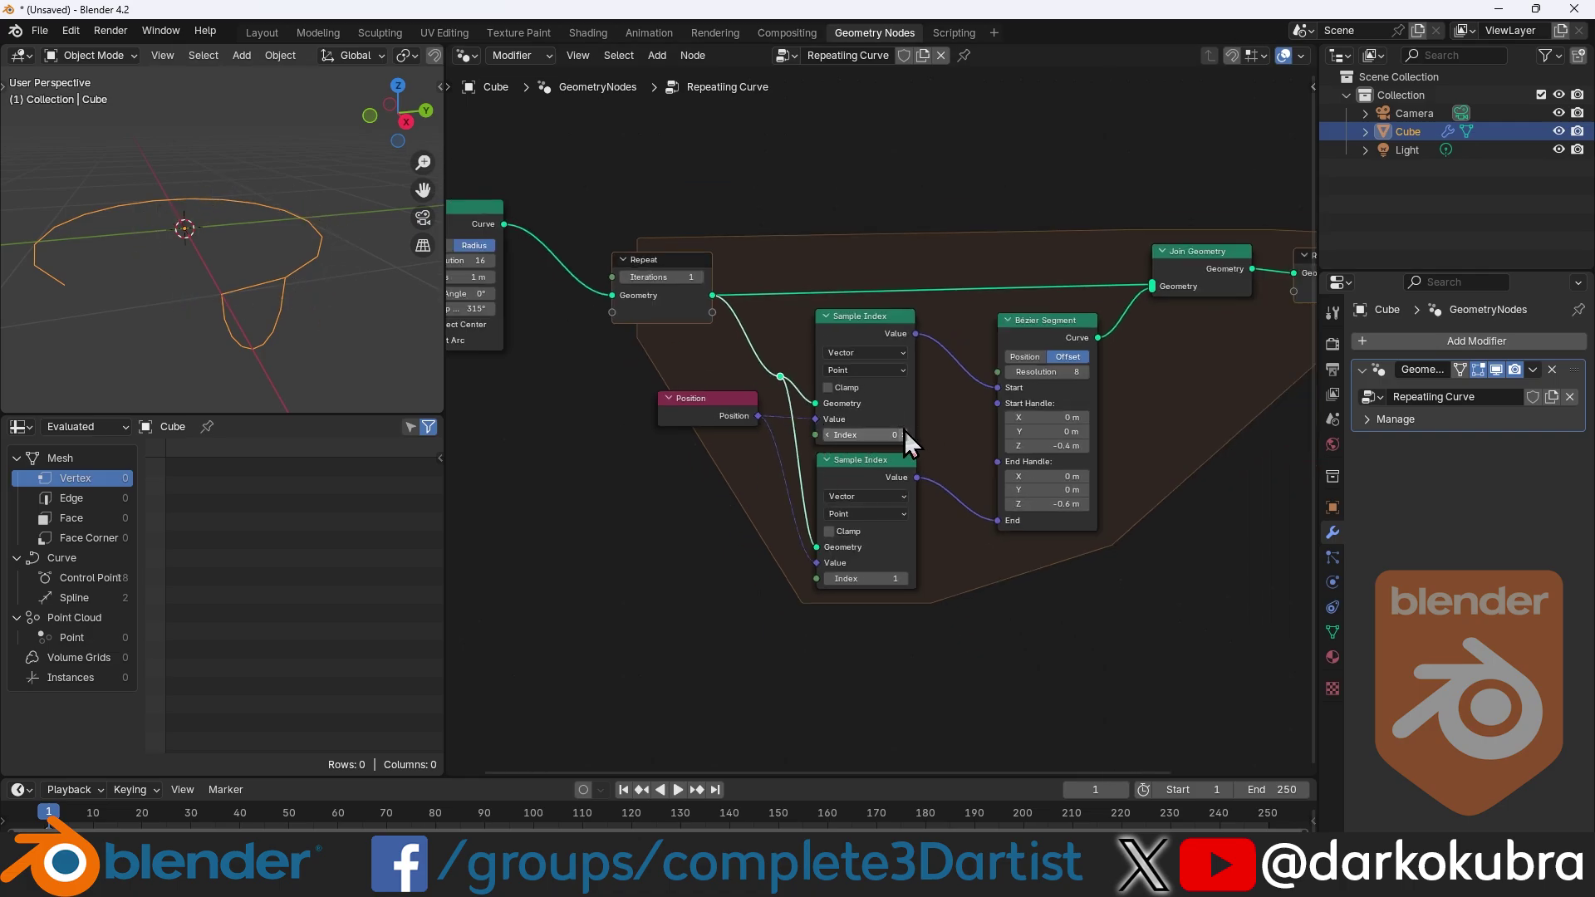
{"action": "scroll", "coordinate": [851, 440], "scroll_direction": "up", "scroll_amount": 2}
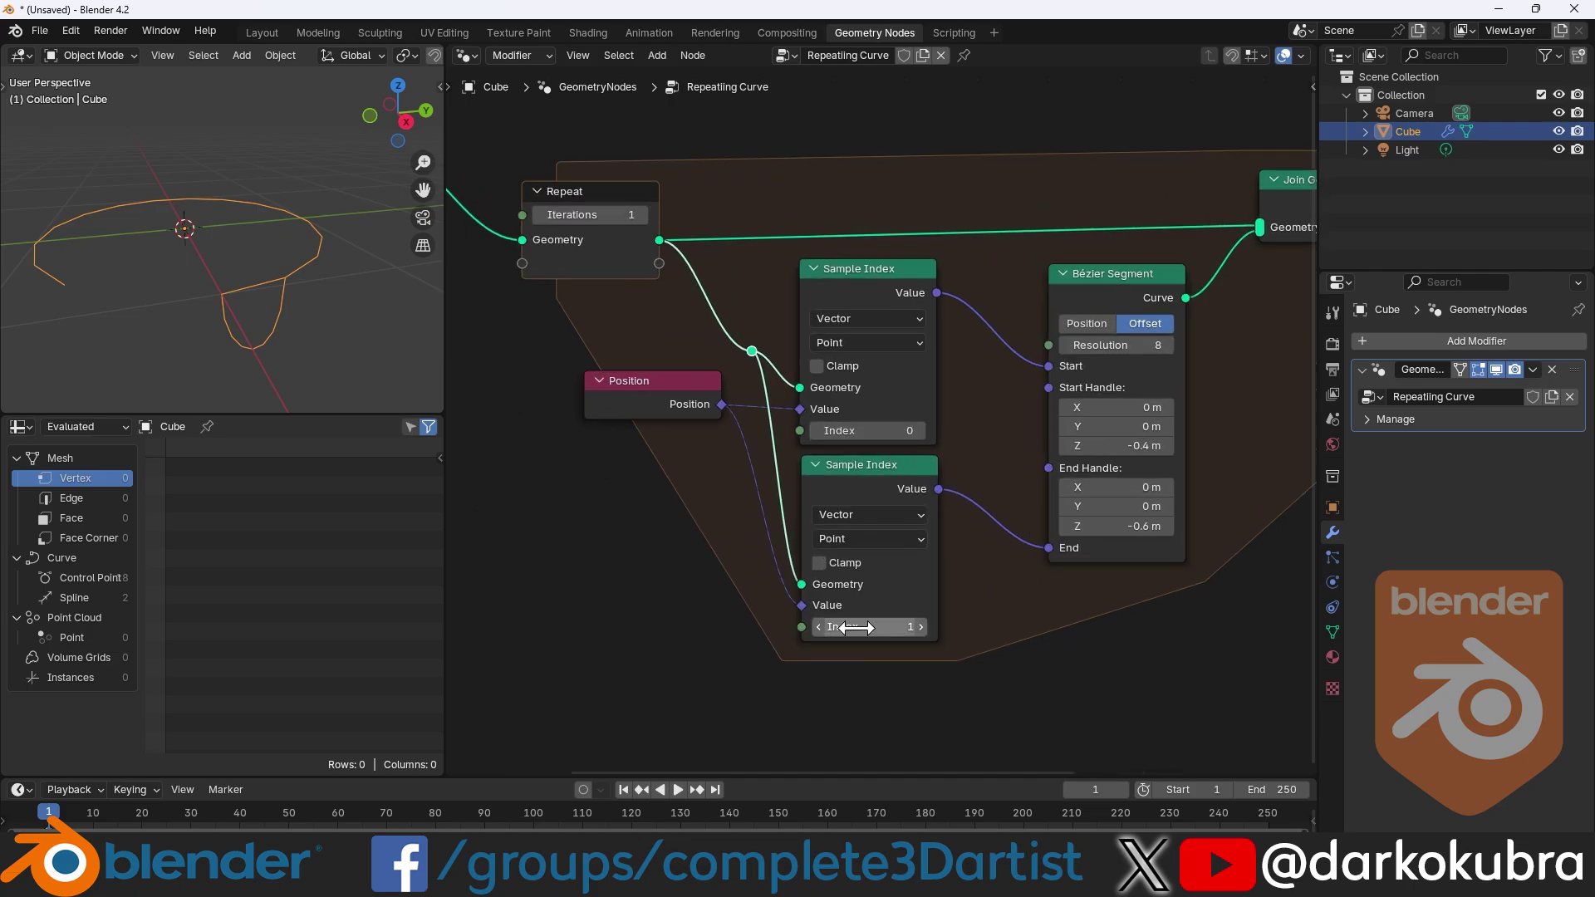
{"action": "left_click", "coordinate": [919, 627]}
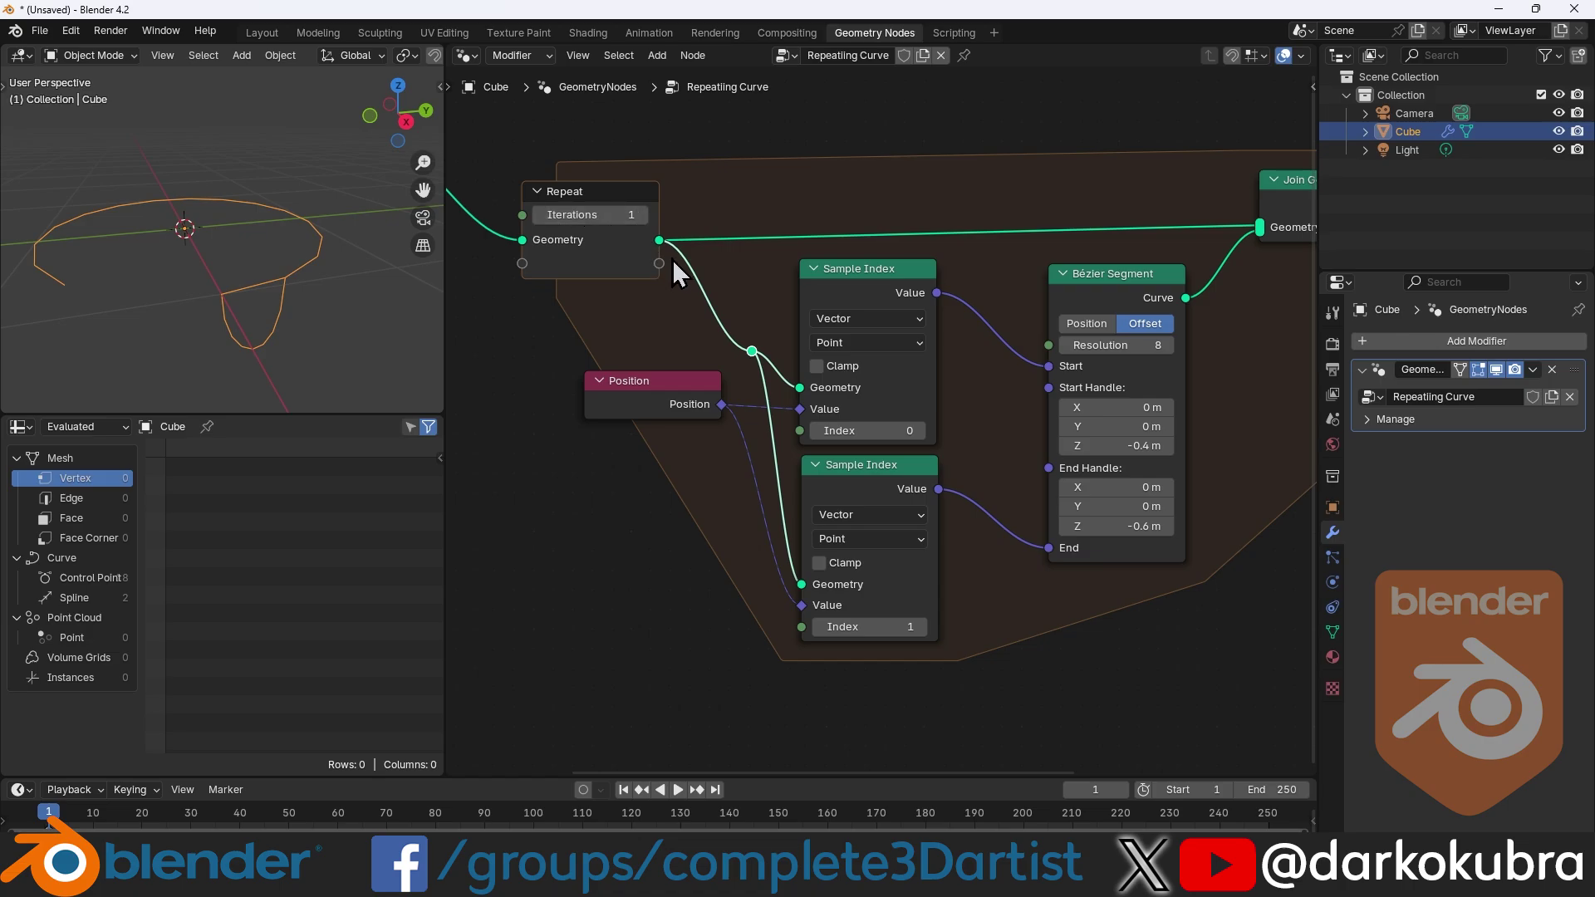
{"action": "scroll", "coordinate": [680, 320], "scroll_direction": "down", "scroll_amount": 1}
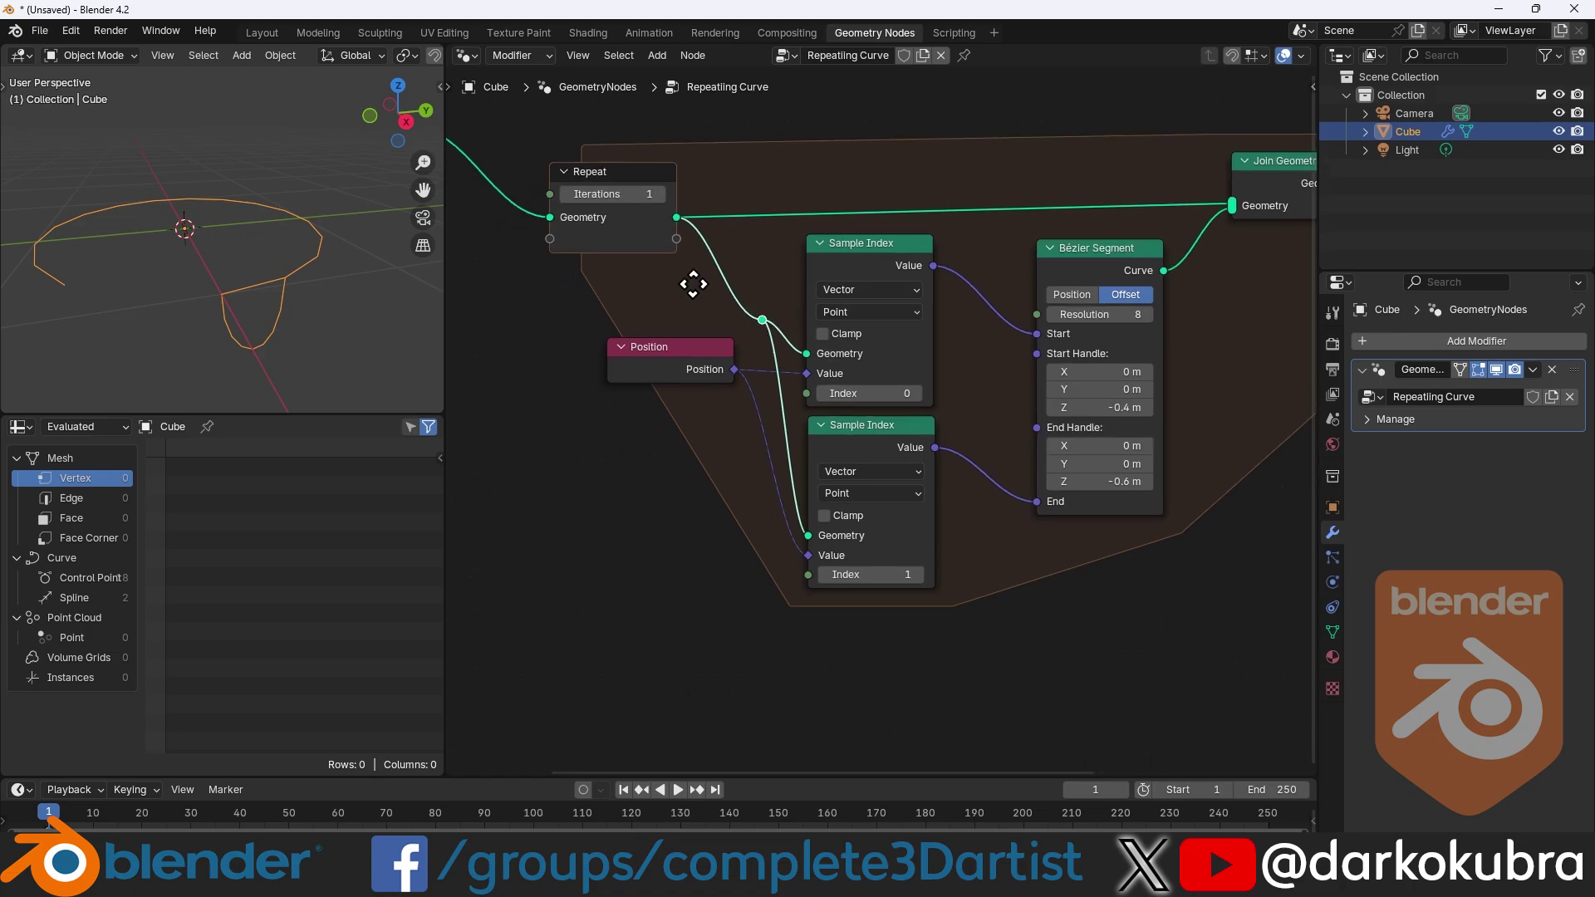
{"action": "left_click_drag", "start_coordinate": [677, 239], "coordinate": [806, 393]}
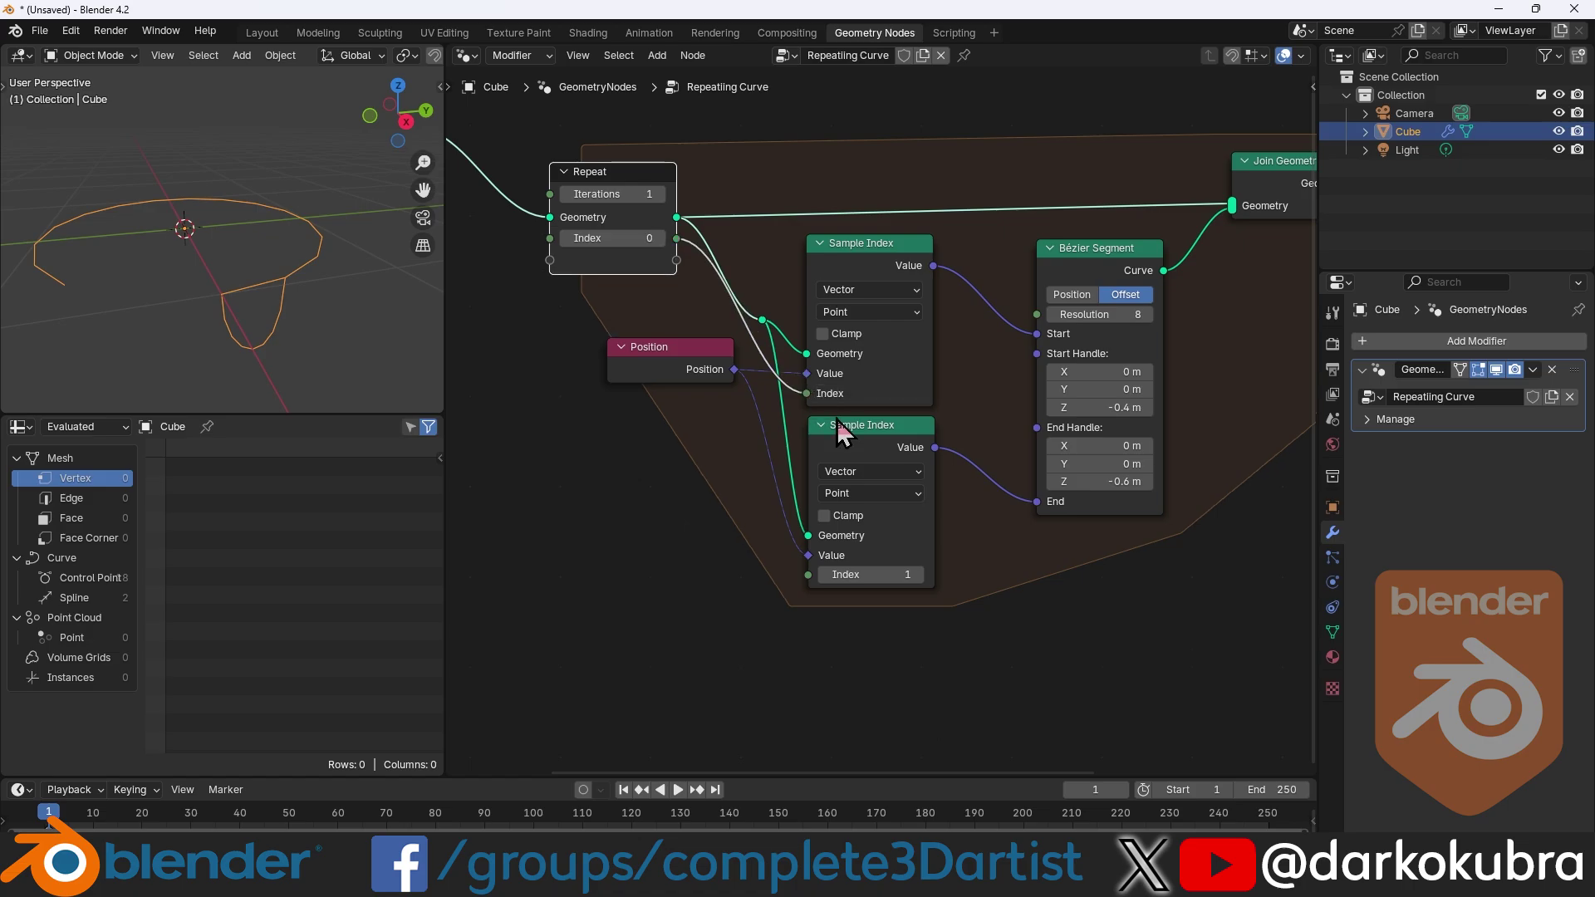
{"action": "left_click_drag", "start_coordinate": [677, 239], "coordinate": [808, 575]}
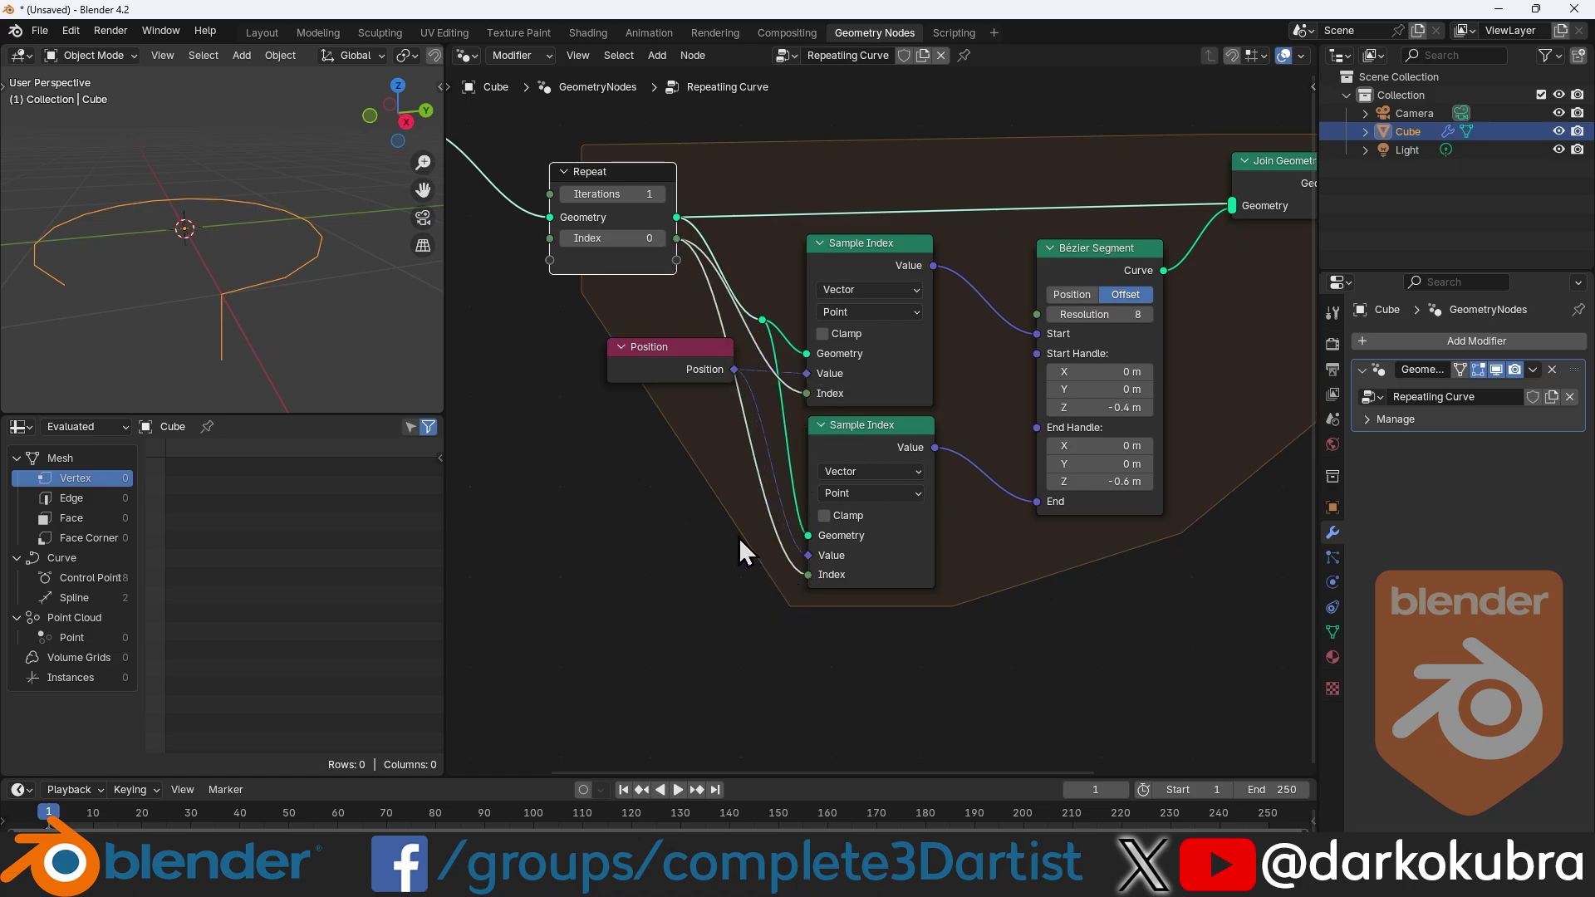
Step: Move the Position node left and shift the sampling, Bézier and join nodes right
{"action": "scroll", "coordinate": [676, 371], "scroll_direction": "down", "scroll_amount": 2}
{"action": "left_click_drag", "start_coordinate": [676, 370], "coordinate": [601, 379]}
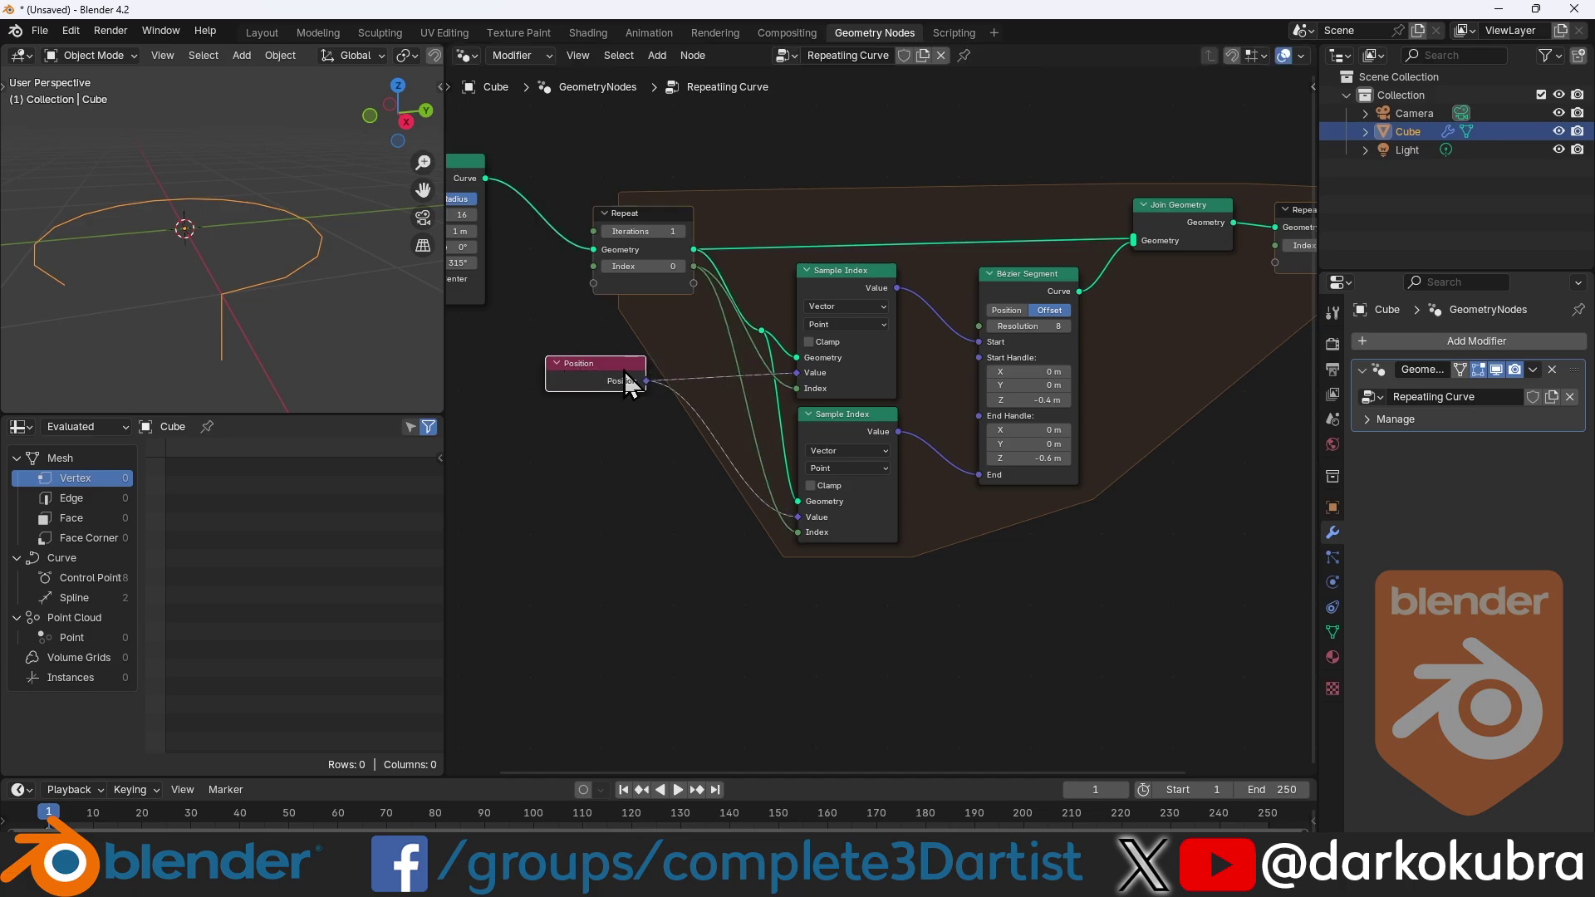
{"action": "left_click_drag", "start_coordinate": [782, 593], "coordinate": [1210, 136]}
{"action": "left_click_drag", "start_coordinate": [798, 292], "coordinate": [1000, 301]}
{"action": "scroll", "coordinate": [883, 463], "scroll_direction": "up", "scroll_amount": 2}
{"action": "scroll", "coordinate": [975, 532], "scroll_direction": "up", "scroll_amount": 2}
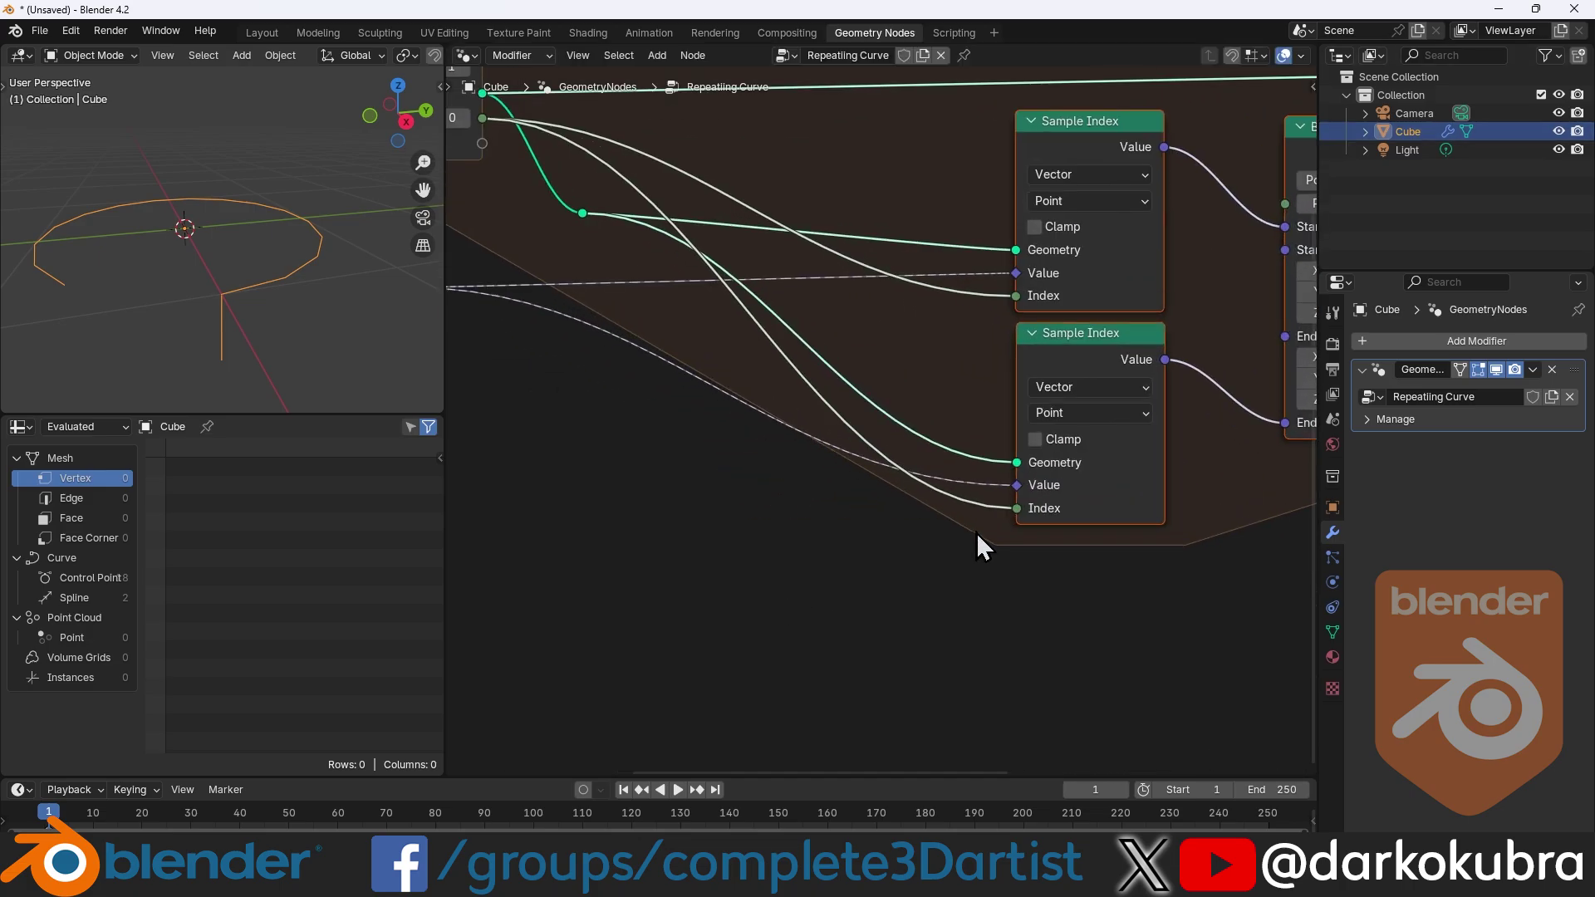
Step: Insert a Math Add (+1) node before the second Sample Index's Index
{"action": "left_click", "coordinate": [717, 542]}
{"action": "key", "text": "shift+a"}
{"action": "type", "text": "math"}
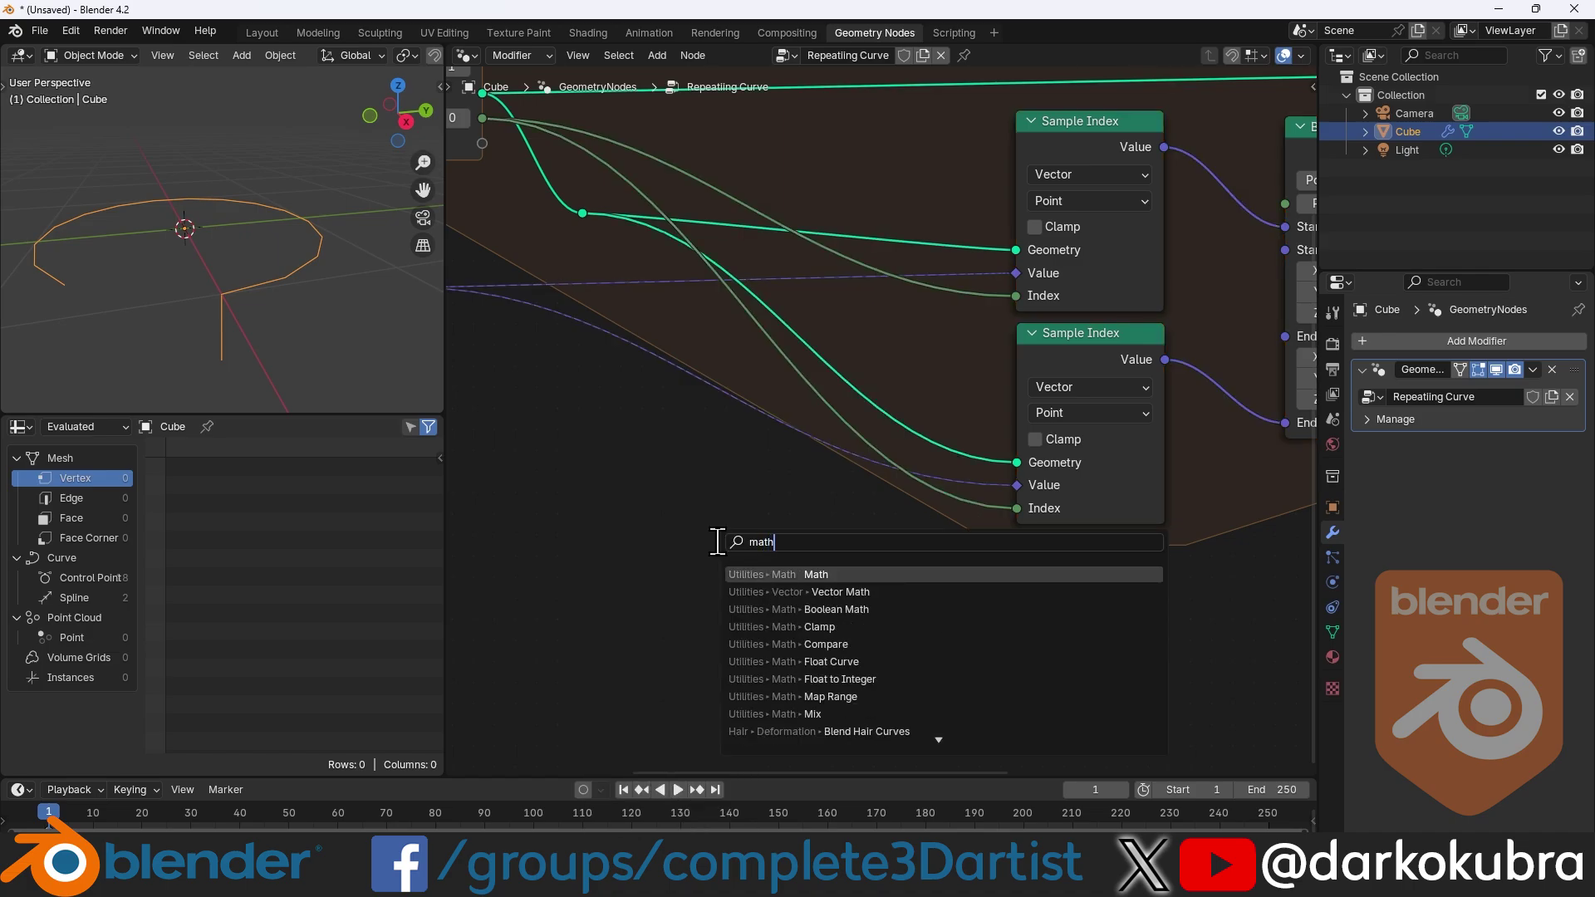
{"action": "key", "text": "Return"}
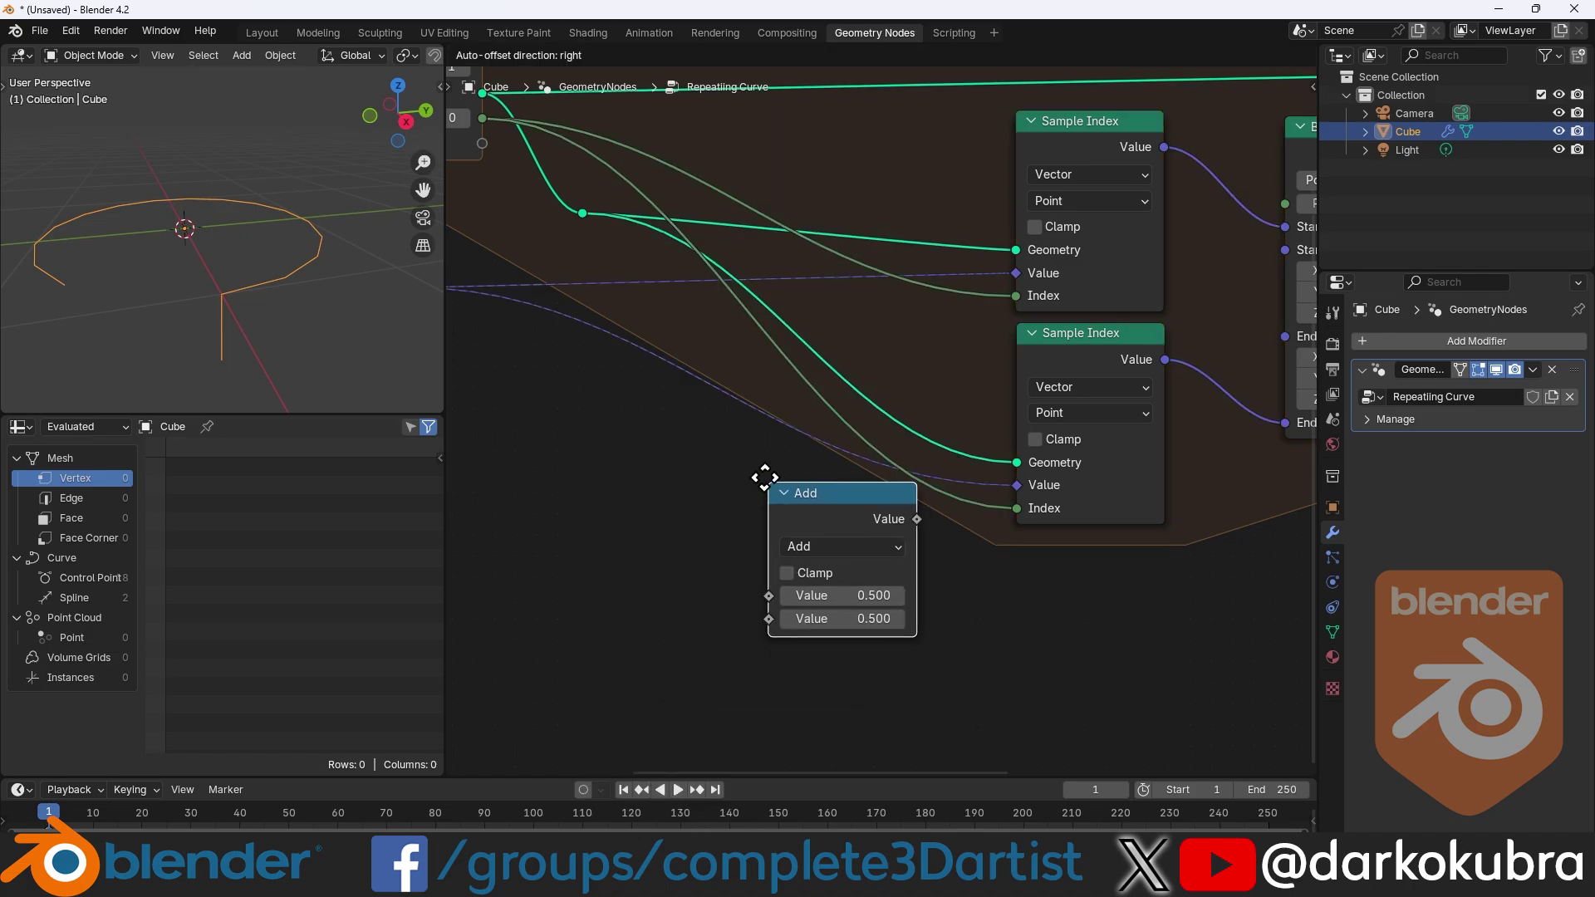
{"action": "left_click", "coordinate": [790, 382]}
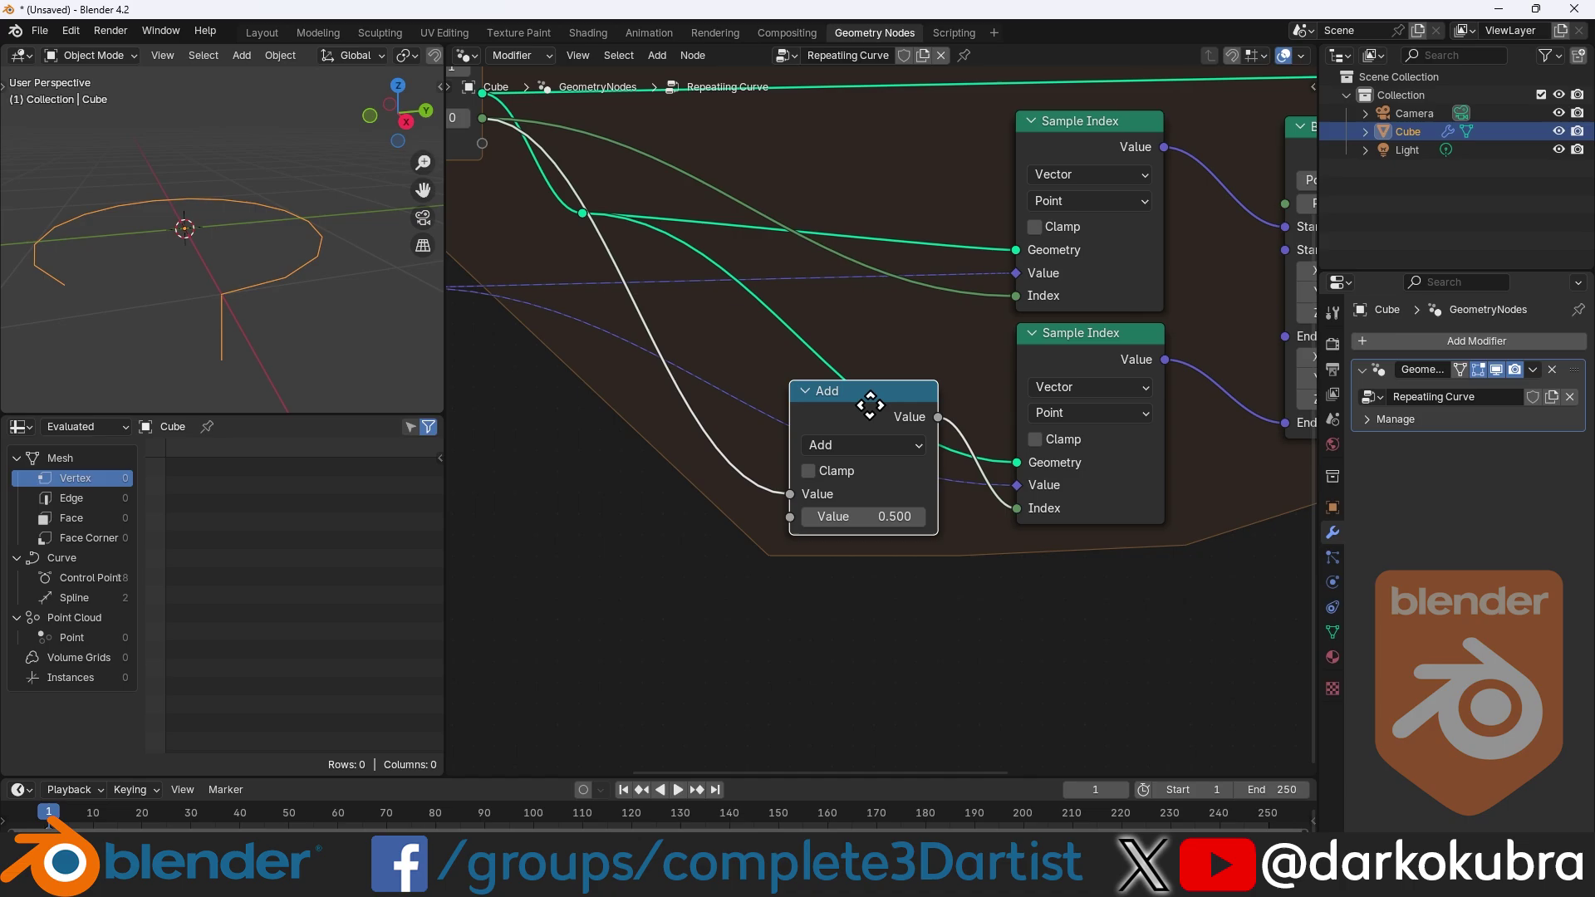
{"action": "left_click_drag", "start_coordinate": [869, 405], "coordinate": [804, 510]}
{"action": "type", "text": "1"}
{"action": "key", "text": "Return"}
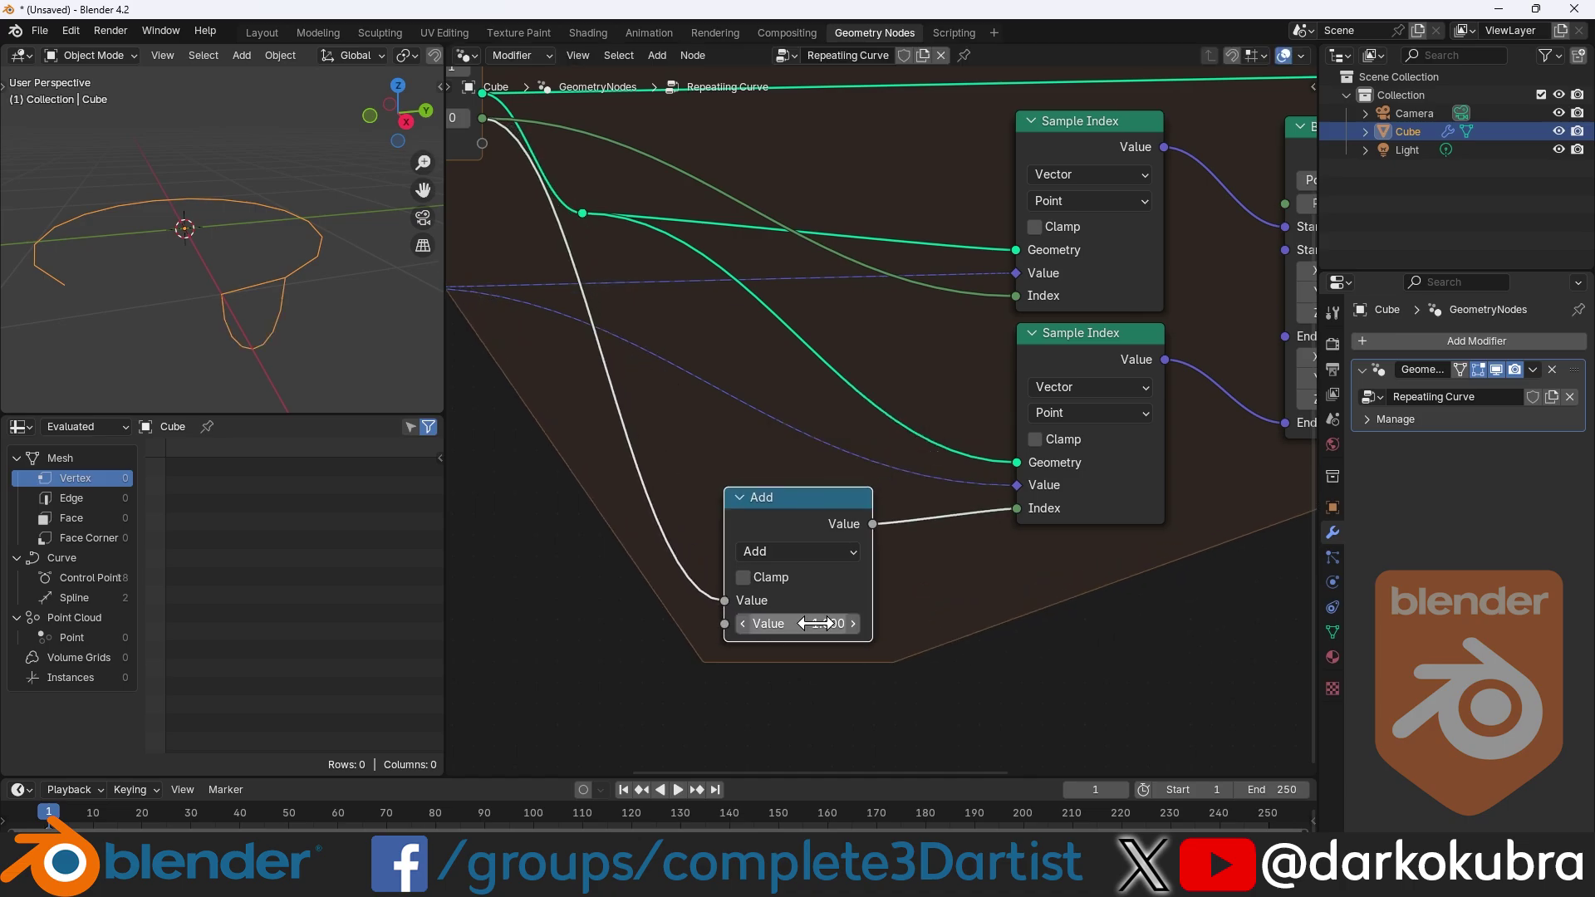
{"action": "middle_click_drag", "start_coordinate": [319, 297], "coordinate": [221, 301]}
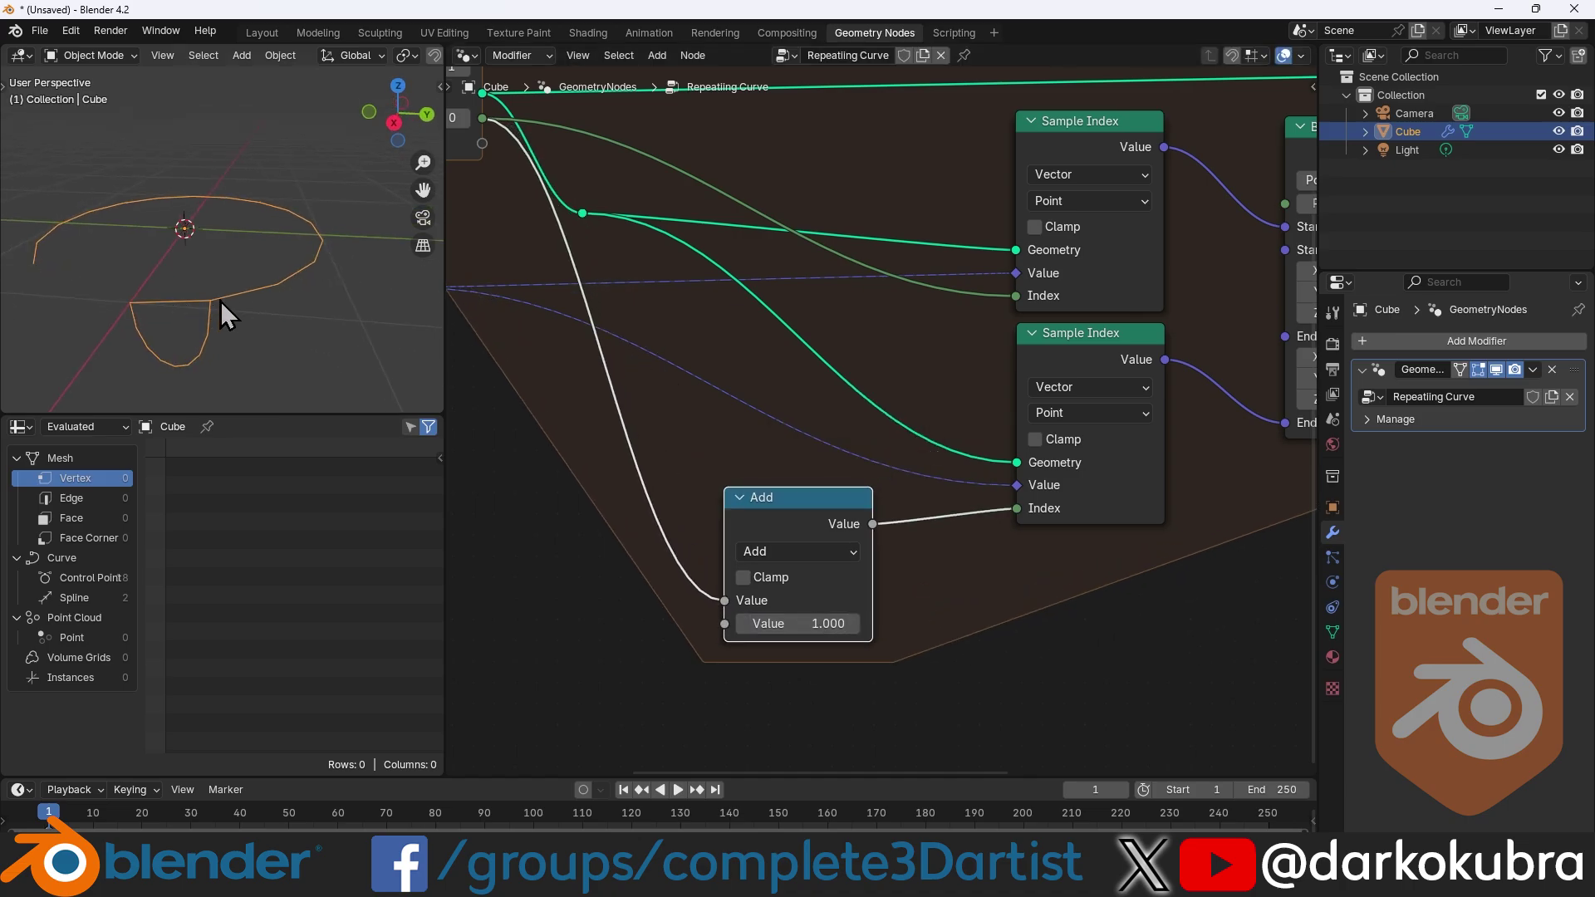
Step: Link the loop Index to the Repeat output through a duplicated +1 Add node
{"action": "scroll", "coordinate": [1003, 556], "scroll_direction": "down", "scroll_amount": 3}
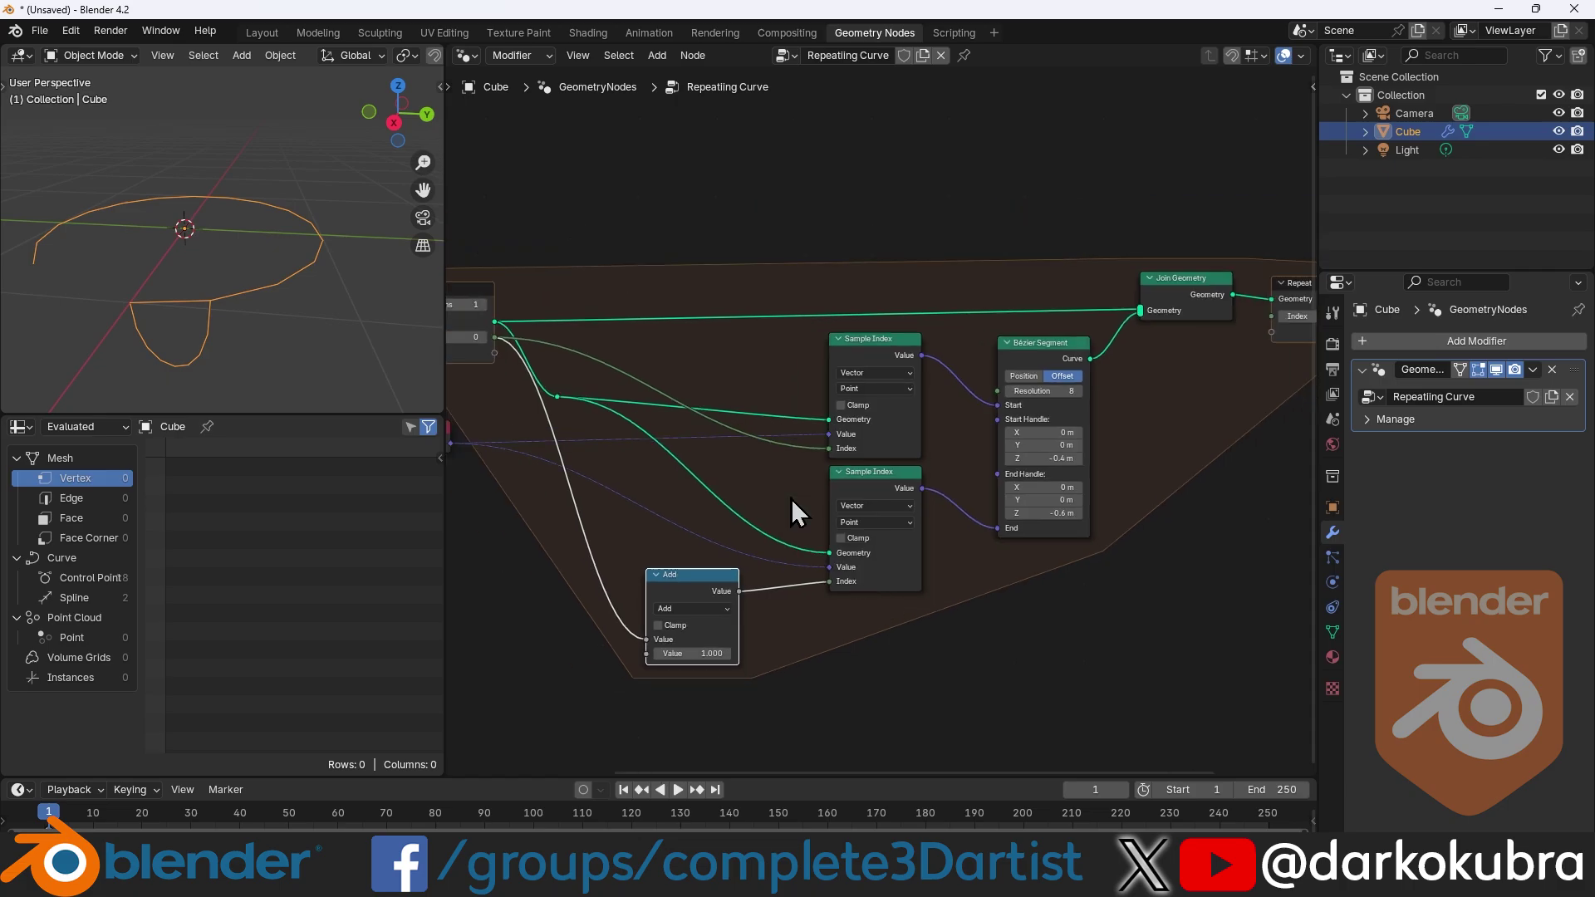
{"action": "middle_click_drag", "start_coordinate": [505, 341], "coordinate": [656, 342]}
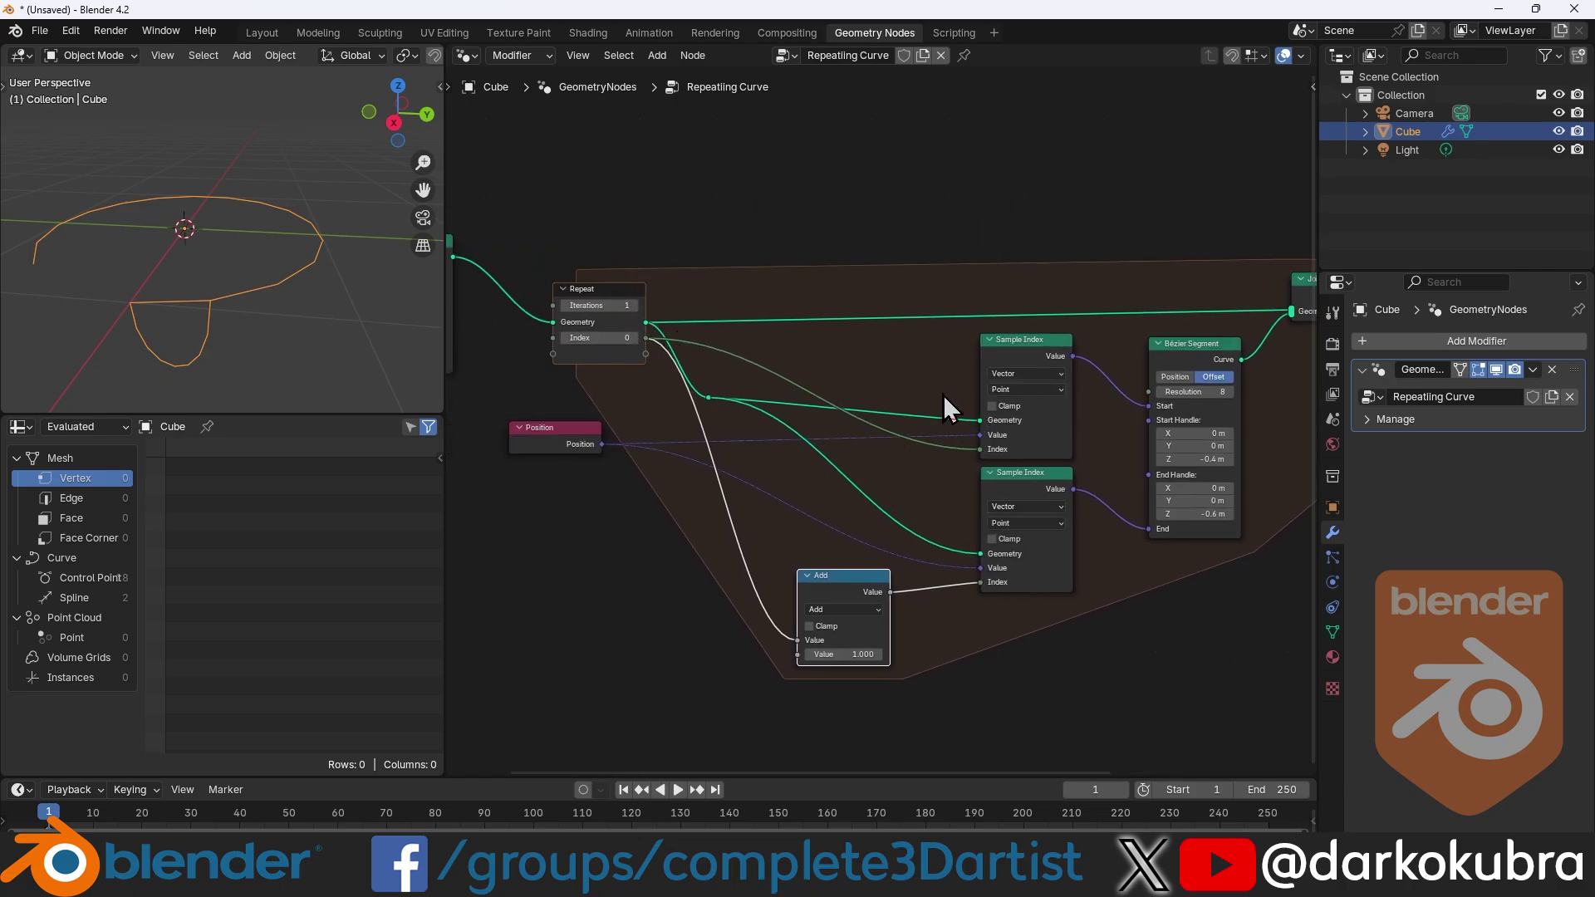
{"action": "middle_click_drag", "start_coordinate": [943, 394], "coordinate": [789, 410]}
{"action": "scroll", "coordinate": [789, 410], "scroll_direction": "down", "scroll_amount": 1}
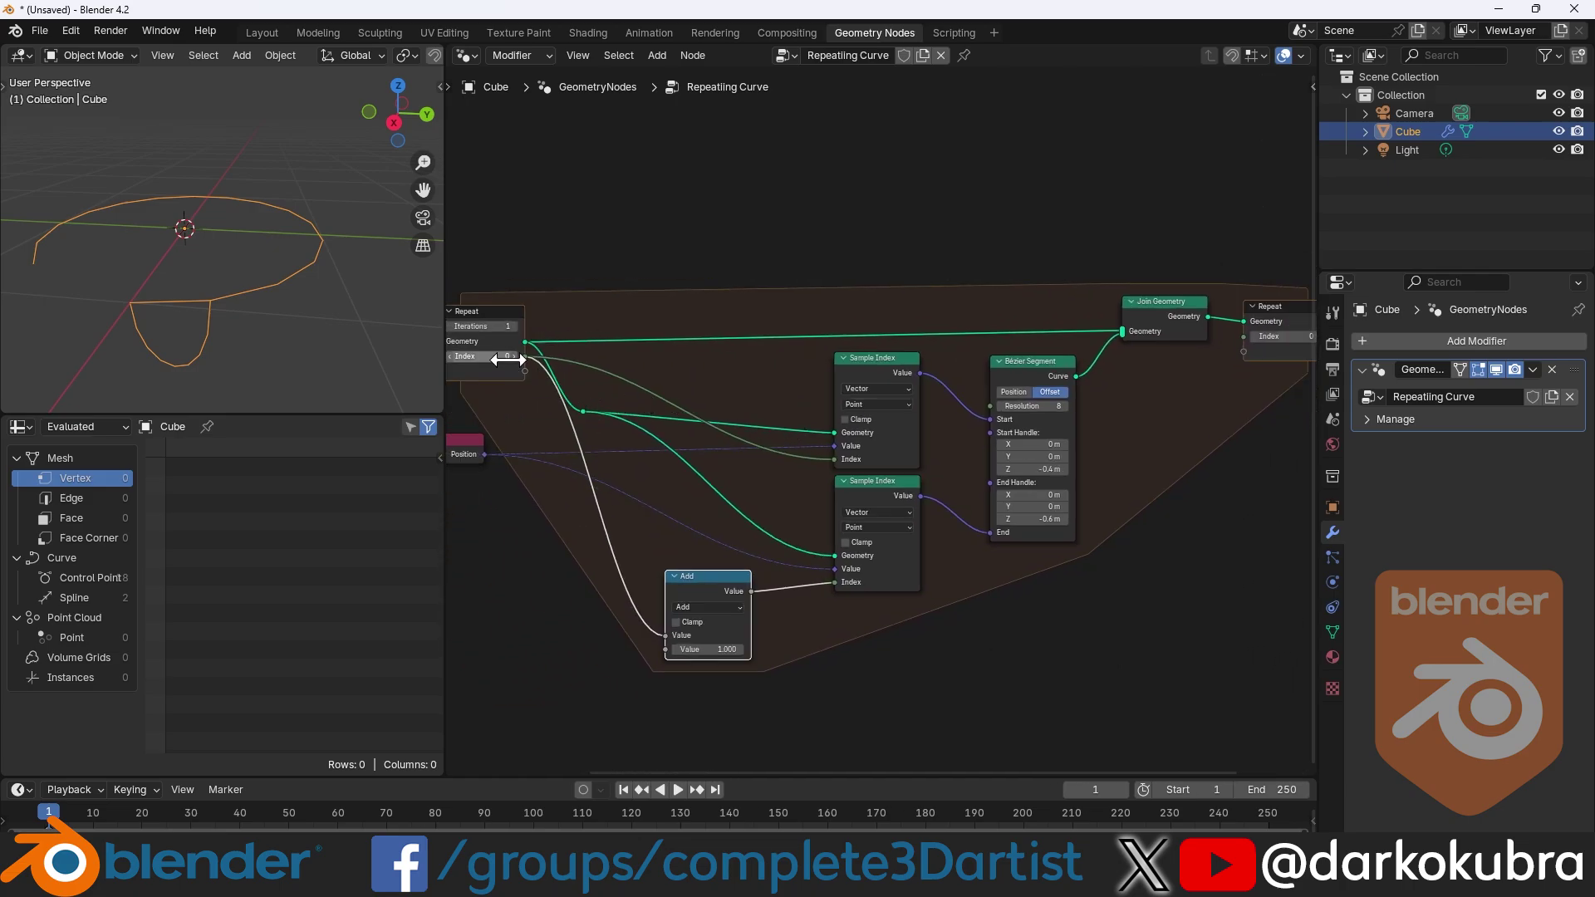
{"action": "left_click_drag", "start_coordinate": [524, 357], "coordinate": [1242, 339]}
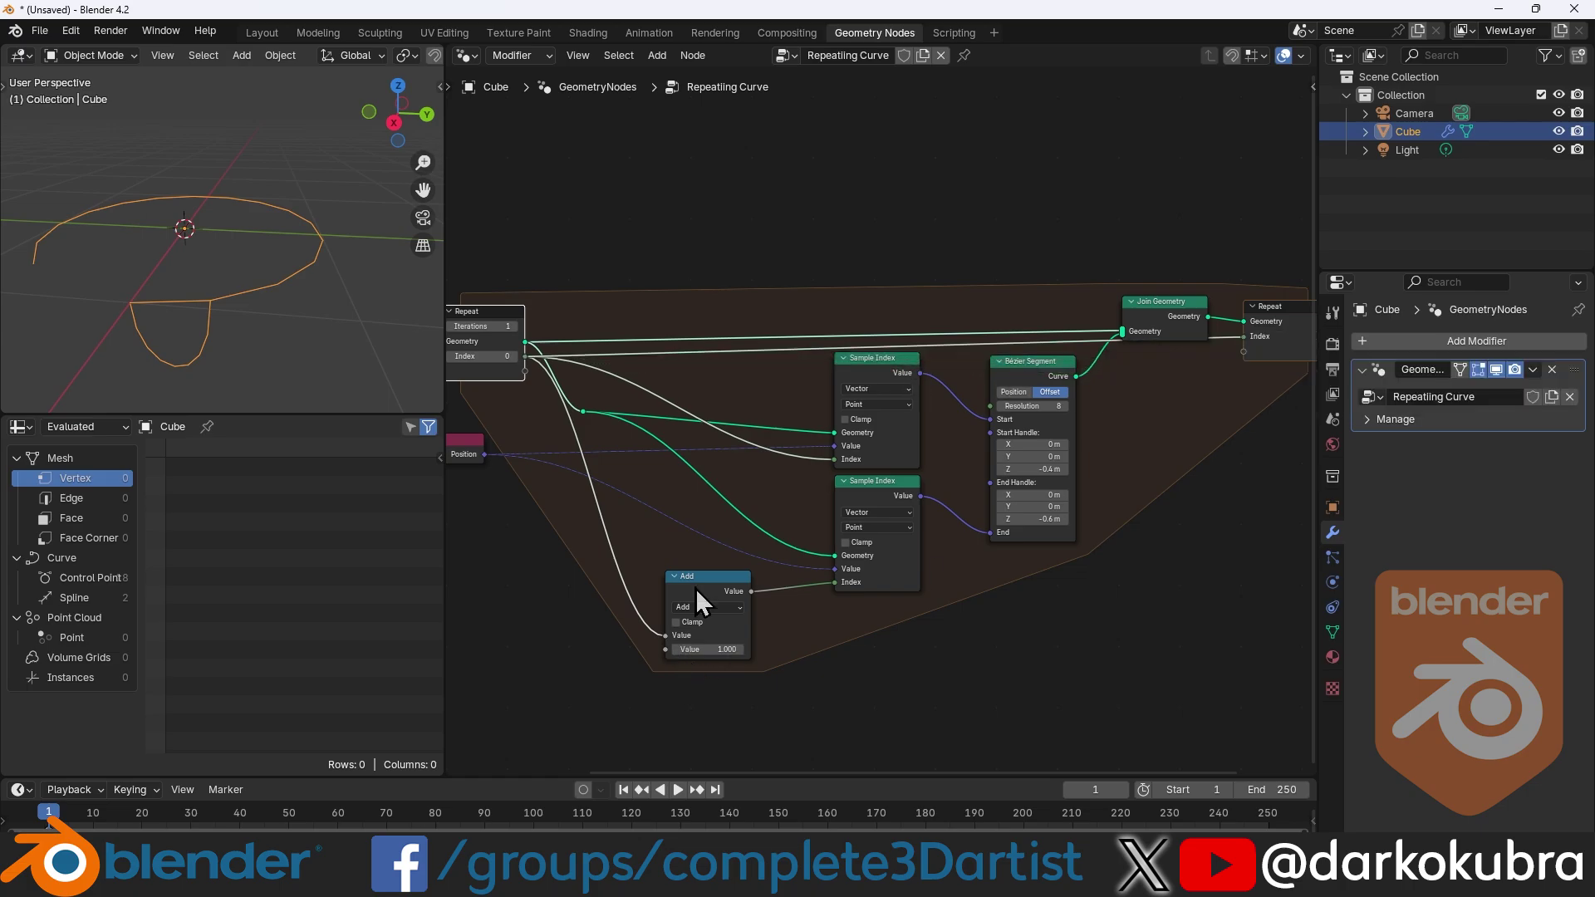
{"action": "key", "text": "shift+d"}
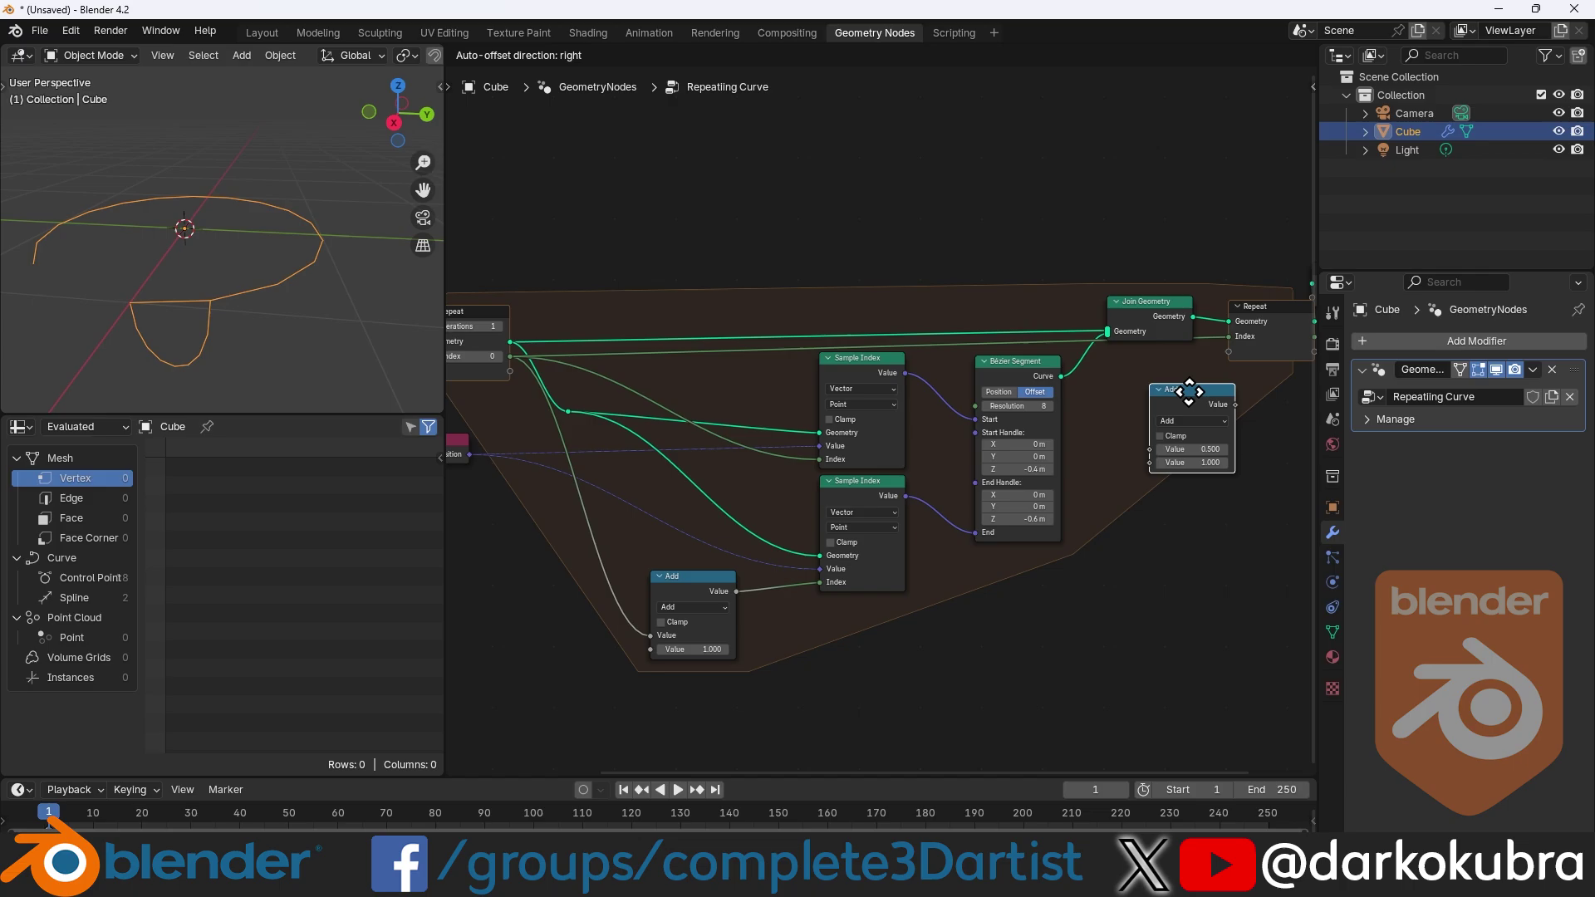
{"action": "left_click", "coordinate": [1146, 365]}
{"action": "mouse_move", "coordinate": [1146, 365]}
{"action": "left_mouse_down"}
{"action": "mouse_move", "coordinate": [1168, 378]}
{"action": "mouse_move", "coordinate": [1158, 366]}
{"action": "left_mouse_up"}
{"action": "scroll", "coordinate": [961, 528], "scroll_direction": "down", "scroll_amount": 2}
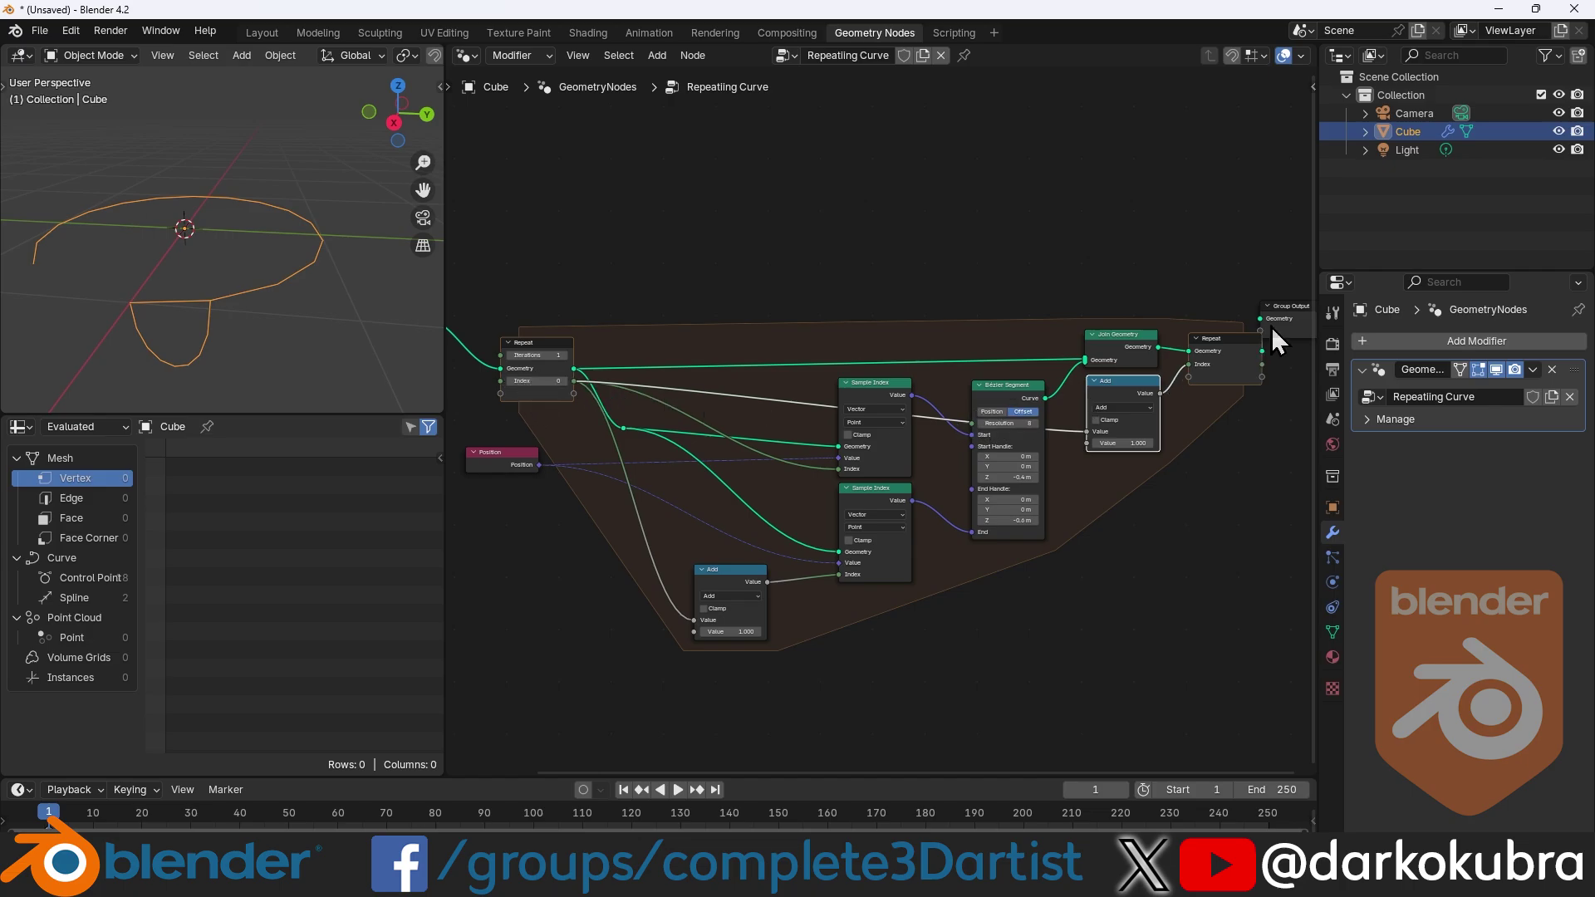
{"action": "scroll", "coordinate": [1277, 341], "scroll_direction": "down", "scroll_amount": 2}
Step: Pan and zoom the node editor to frame the Arc and Repeat Input nodes
{"action": "left_click_drag", "start_coordinate": [1008, 356], "coordinate": [1113, 350]}
{"action": "scroll", "coordinate": [1113, 350], "scroll_direction": "up", "scroll_amount": 2}
{"action": "middle_click_drag", "start_coordinate": [830, 415], "coordinate": [530, 480]}
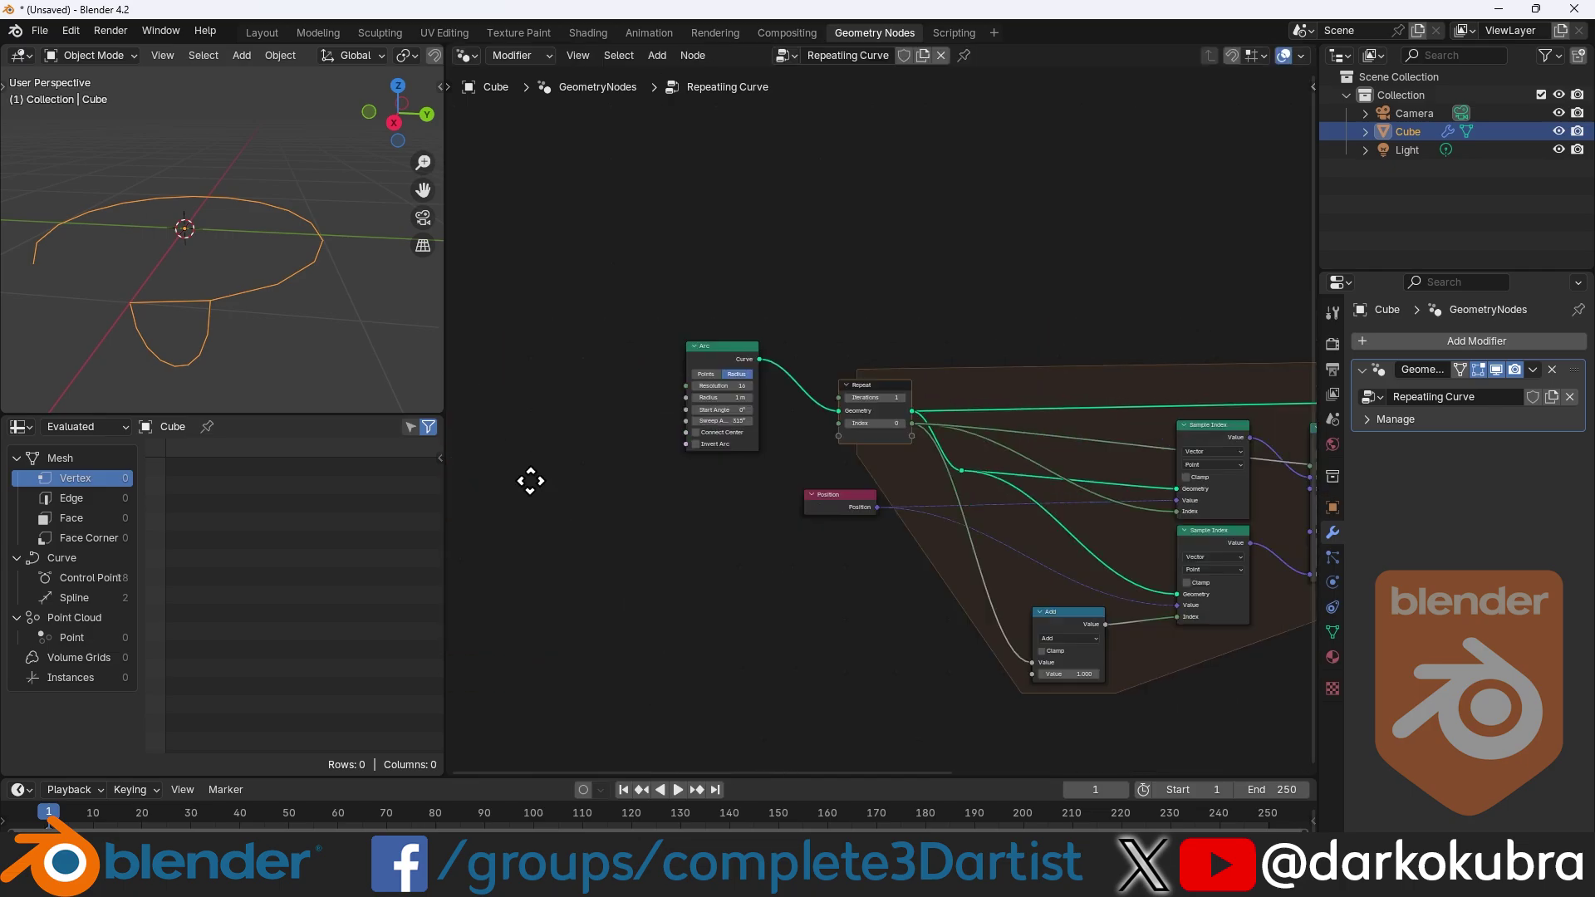
{"action": "scroll", "coordinate": [930, 399], "scroll_direction": "up", "scroll_amount": 4}
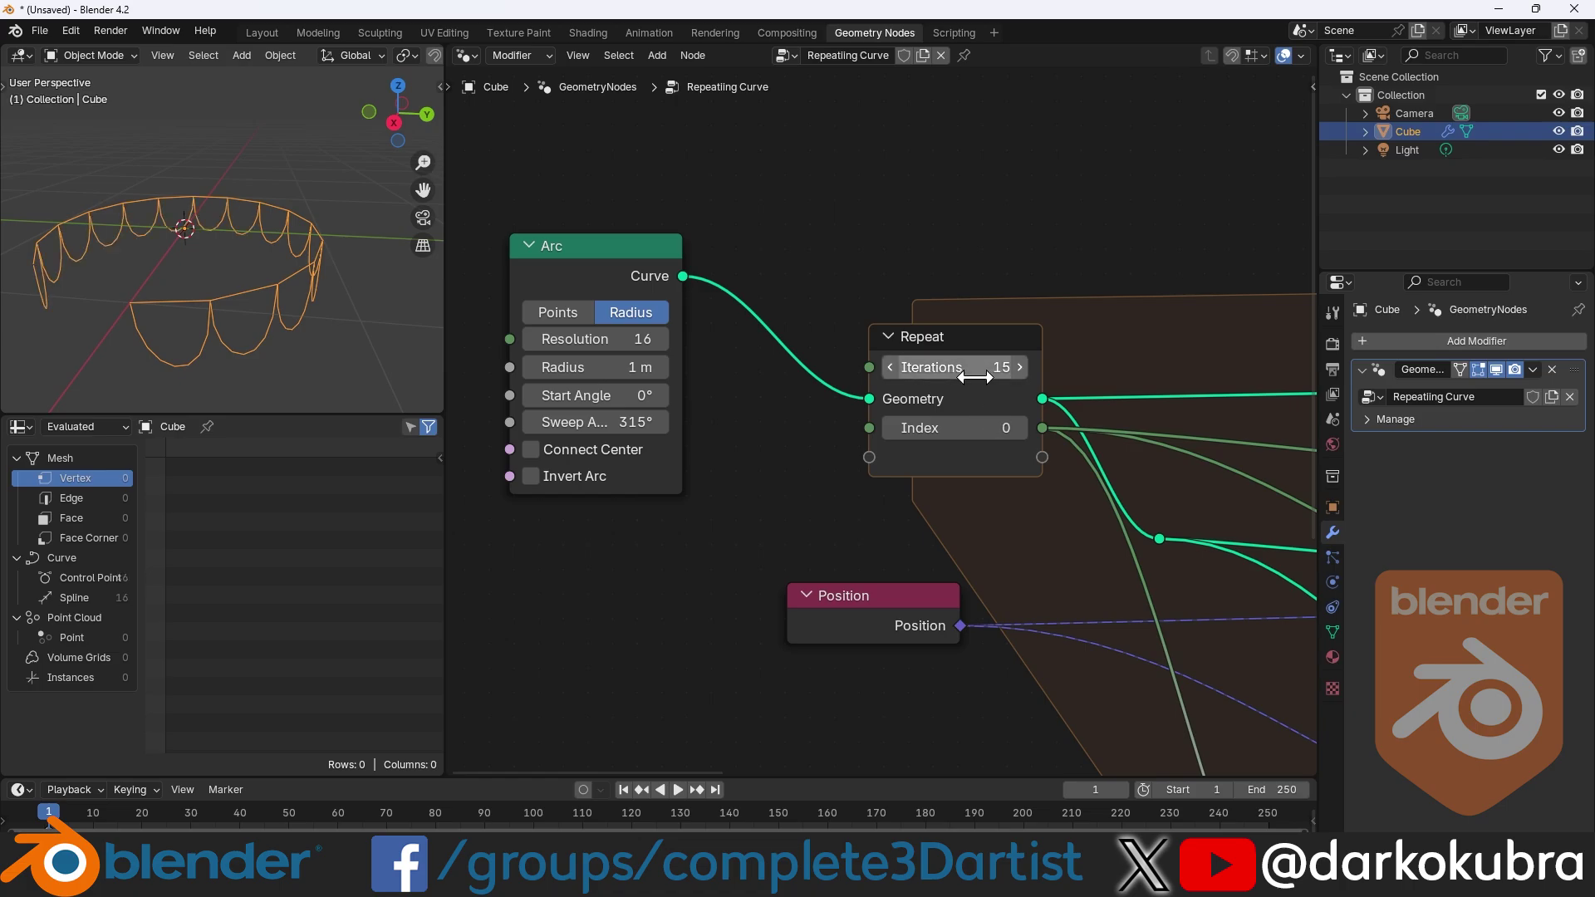
{"action": "middle_click_drag", "start_coordinate": [676, 367], "coordinate": [843, 321]}
{"action": "scroll", "coordinate": [843, 320], "scroll_direction": "down", "scroll_amount": 1}
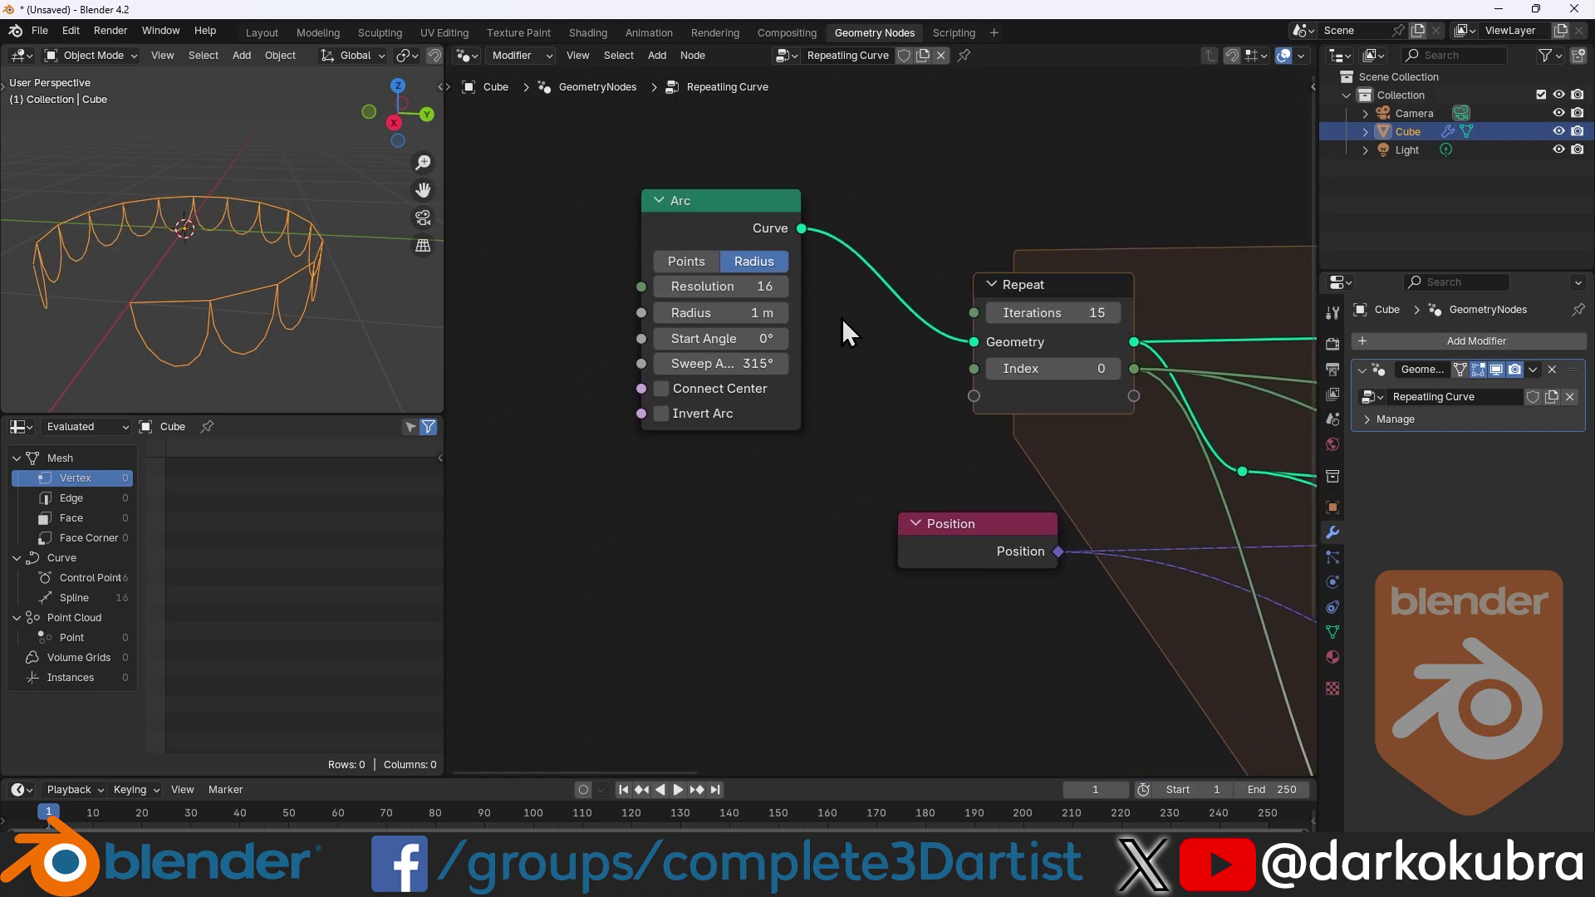
{"action": "scroll", "coordinate": [854, 357], "scroll_direction": "down", "scroll_amount": 1}
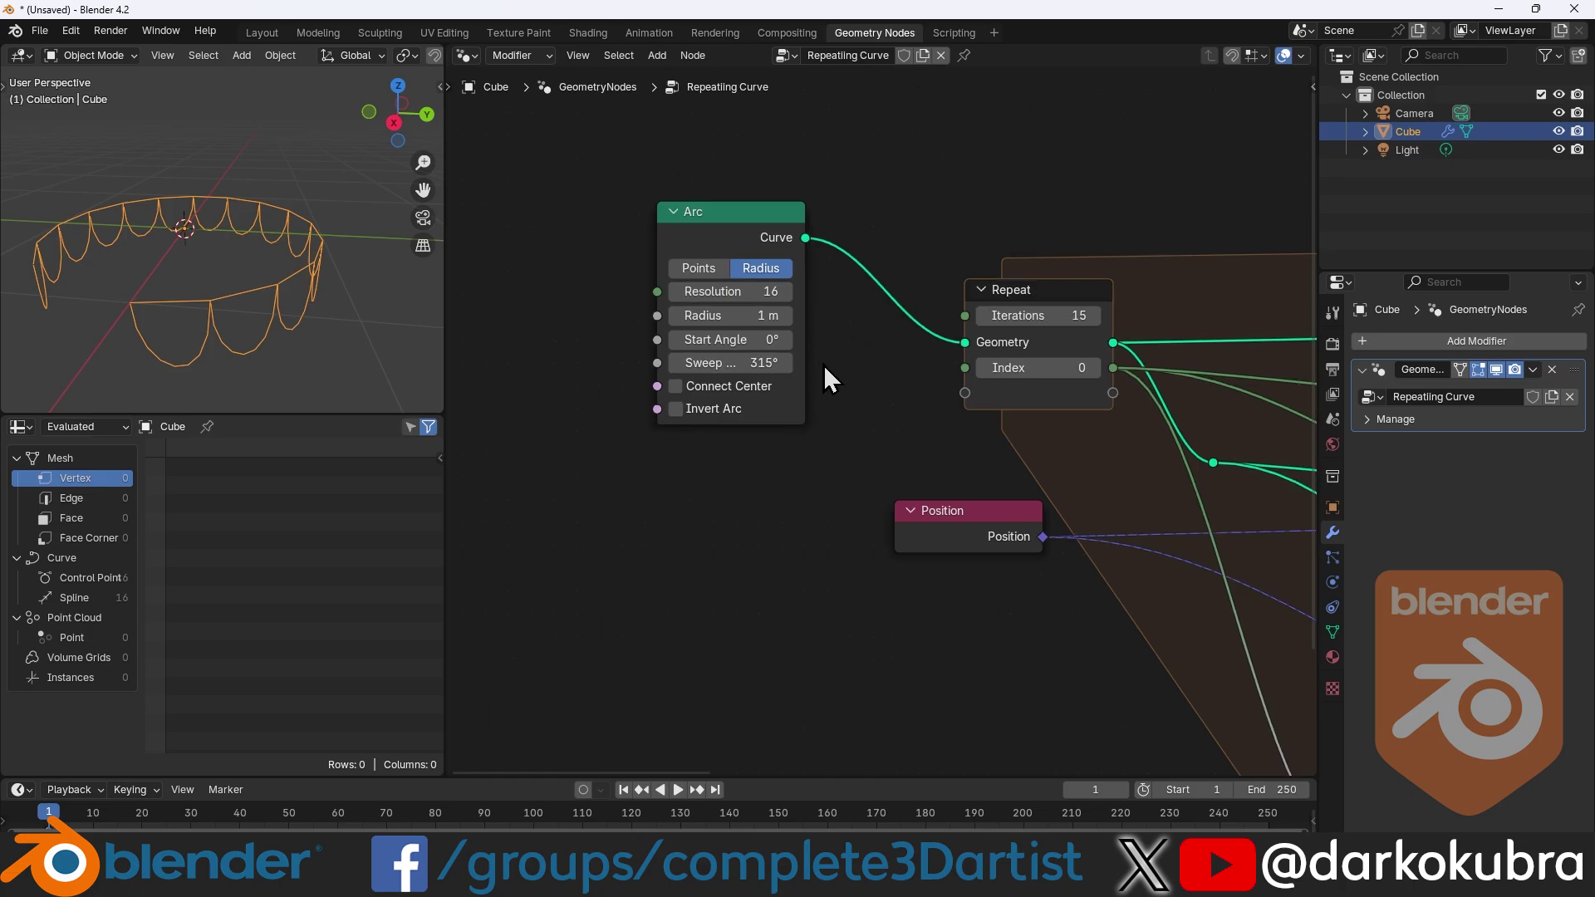
Step: Add an Integer node left of the Arc, linked to its Resolution, with value 16
{"action": "key", "text": "shift+a"}
{"action": "type", "text": "integ"}
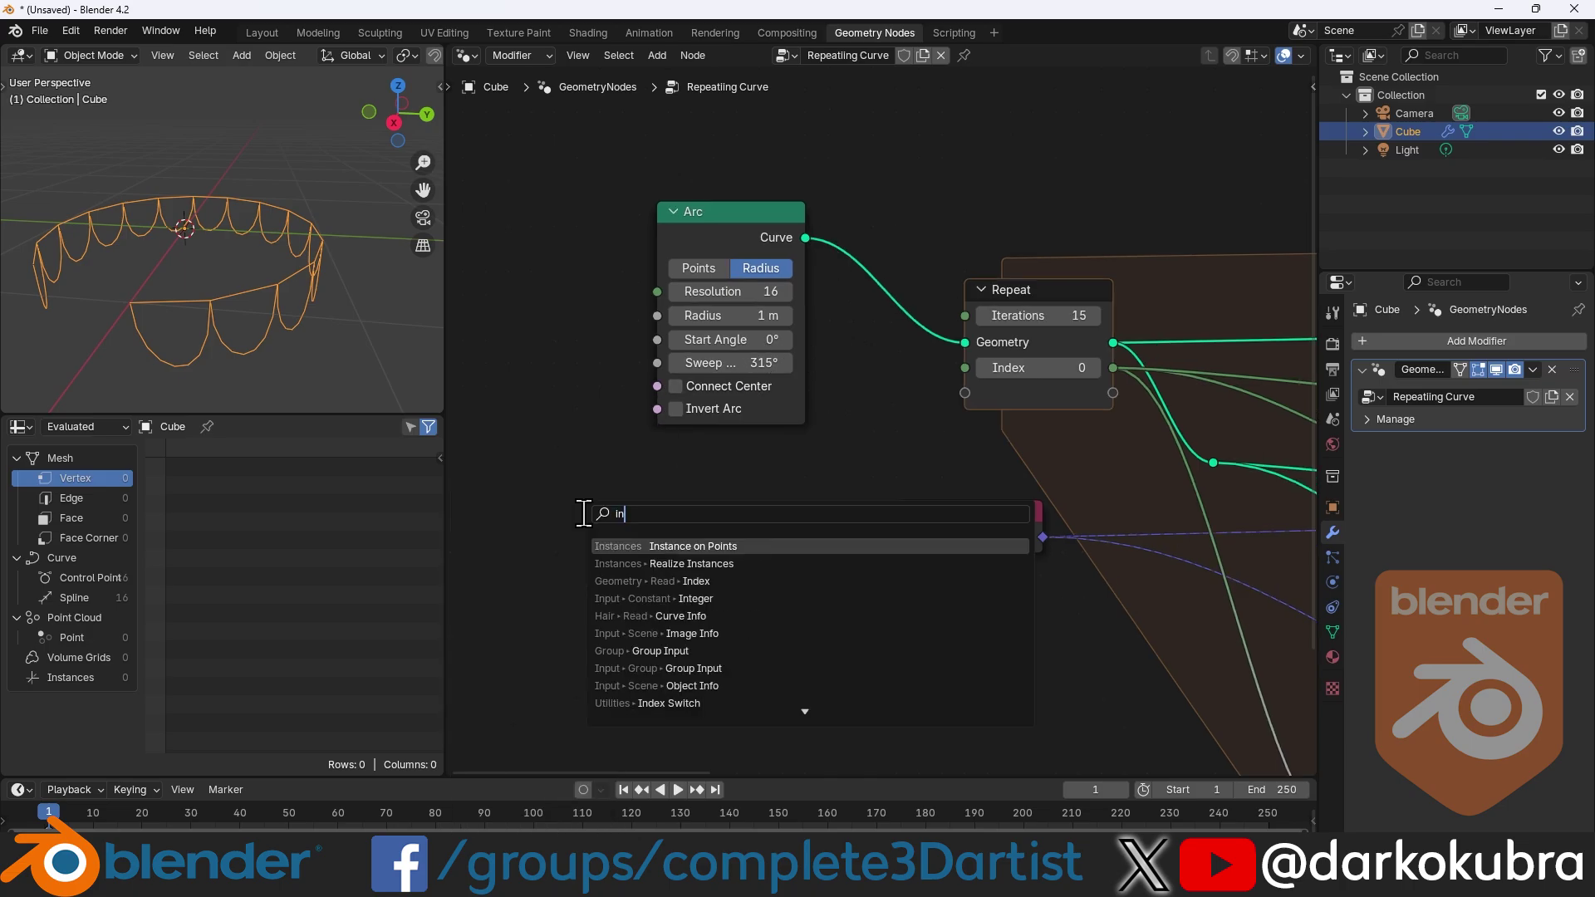
{"action": "key", "text": "Return"}
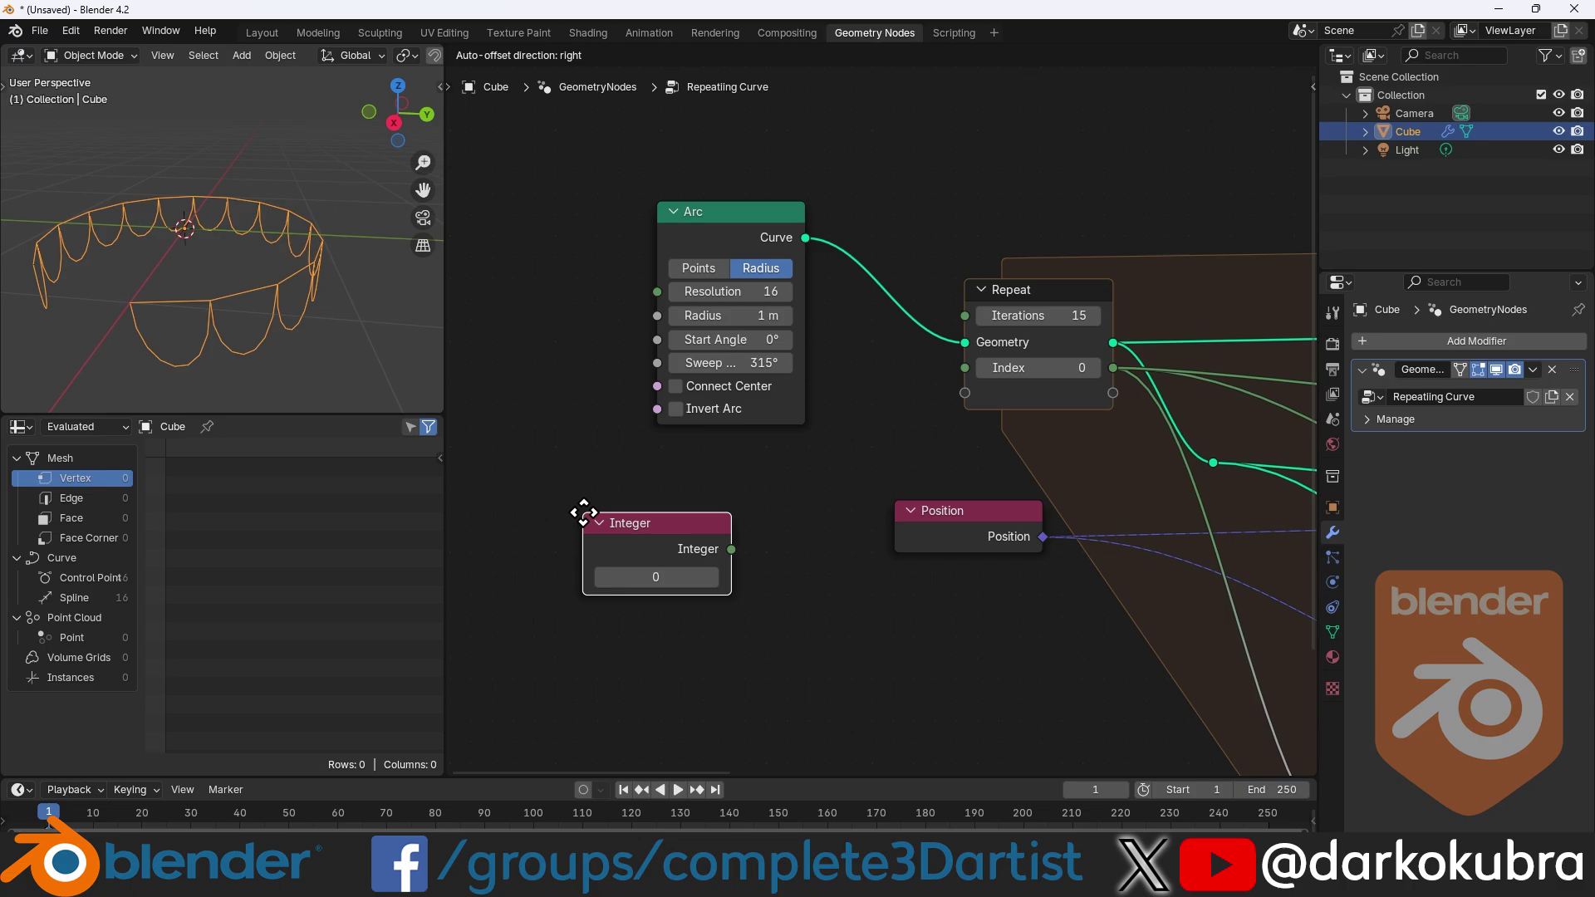
{"action": "left_click", "coordinate": [509, 491]}
{"action": "left_click_drag", "start_coordinate": [655, 517], "coordinate": [657, 313]}
{"action": "left_click_drag", "start_coordinate": [574, 490], "coordinate": [459, 432]}
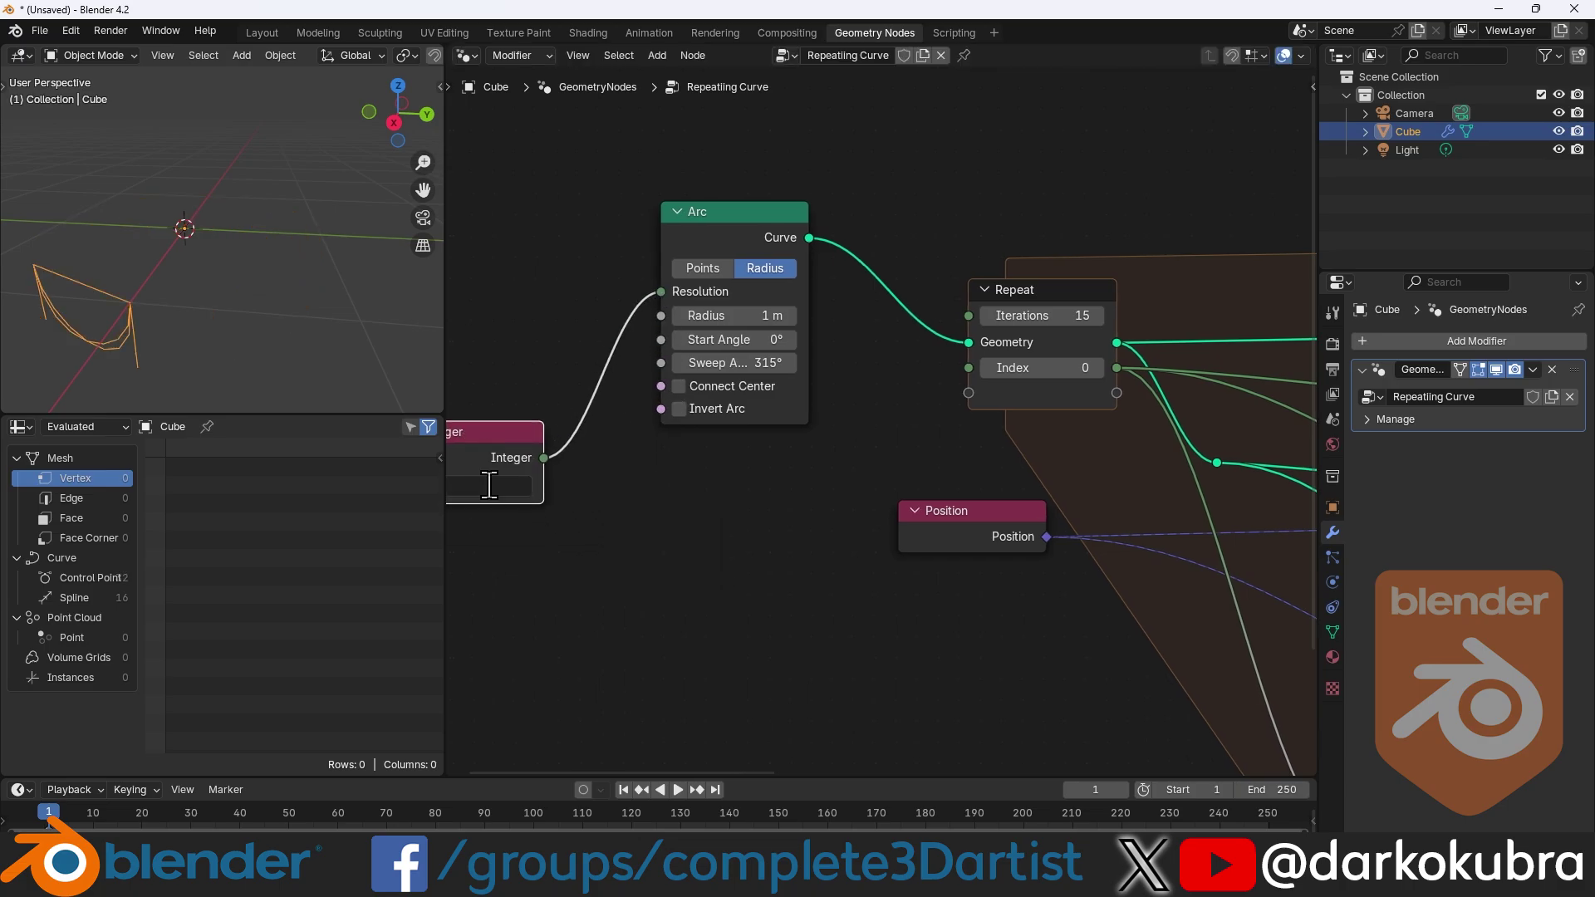
{"action": "type", "text": "16"}
{"action": "key", "text": "Return"}
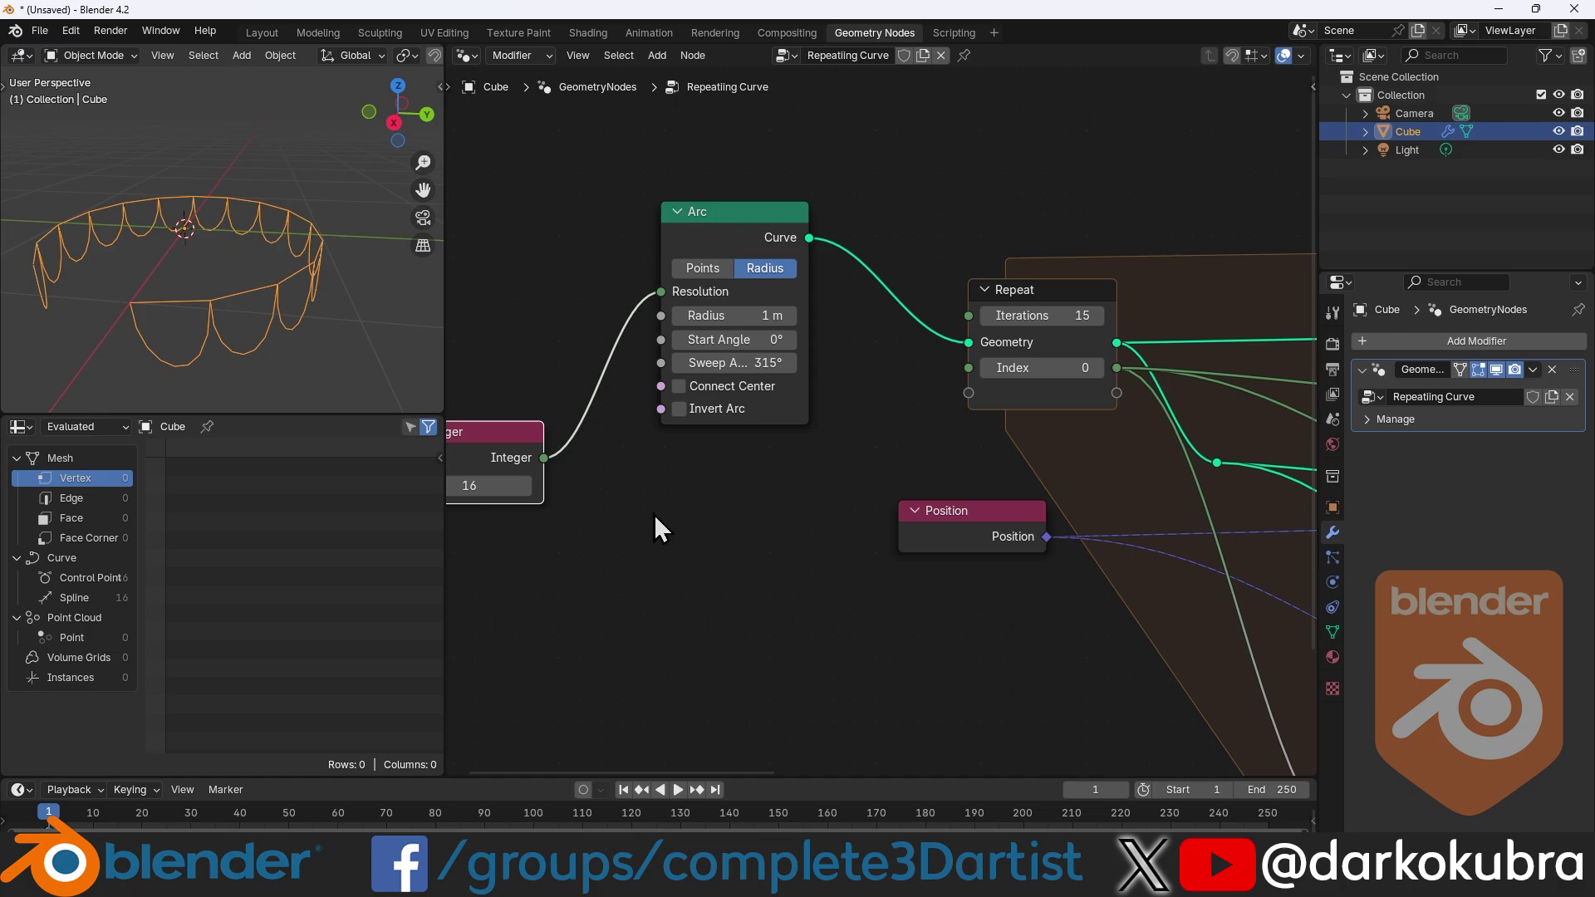
Step: Drive the Repeat Iterations from the Integer through a Math node set to Subtract 1
{"action": "left_click_drag", "start_coordinate": [545, 459], "coordinate": [969, 315]}
{"action": "key", "text": "shift+a"}
{"action": "type", "text": "math"}
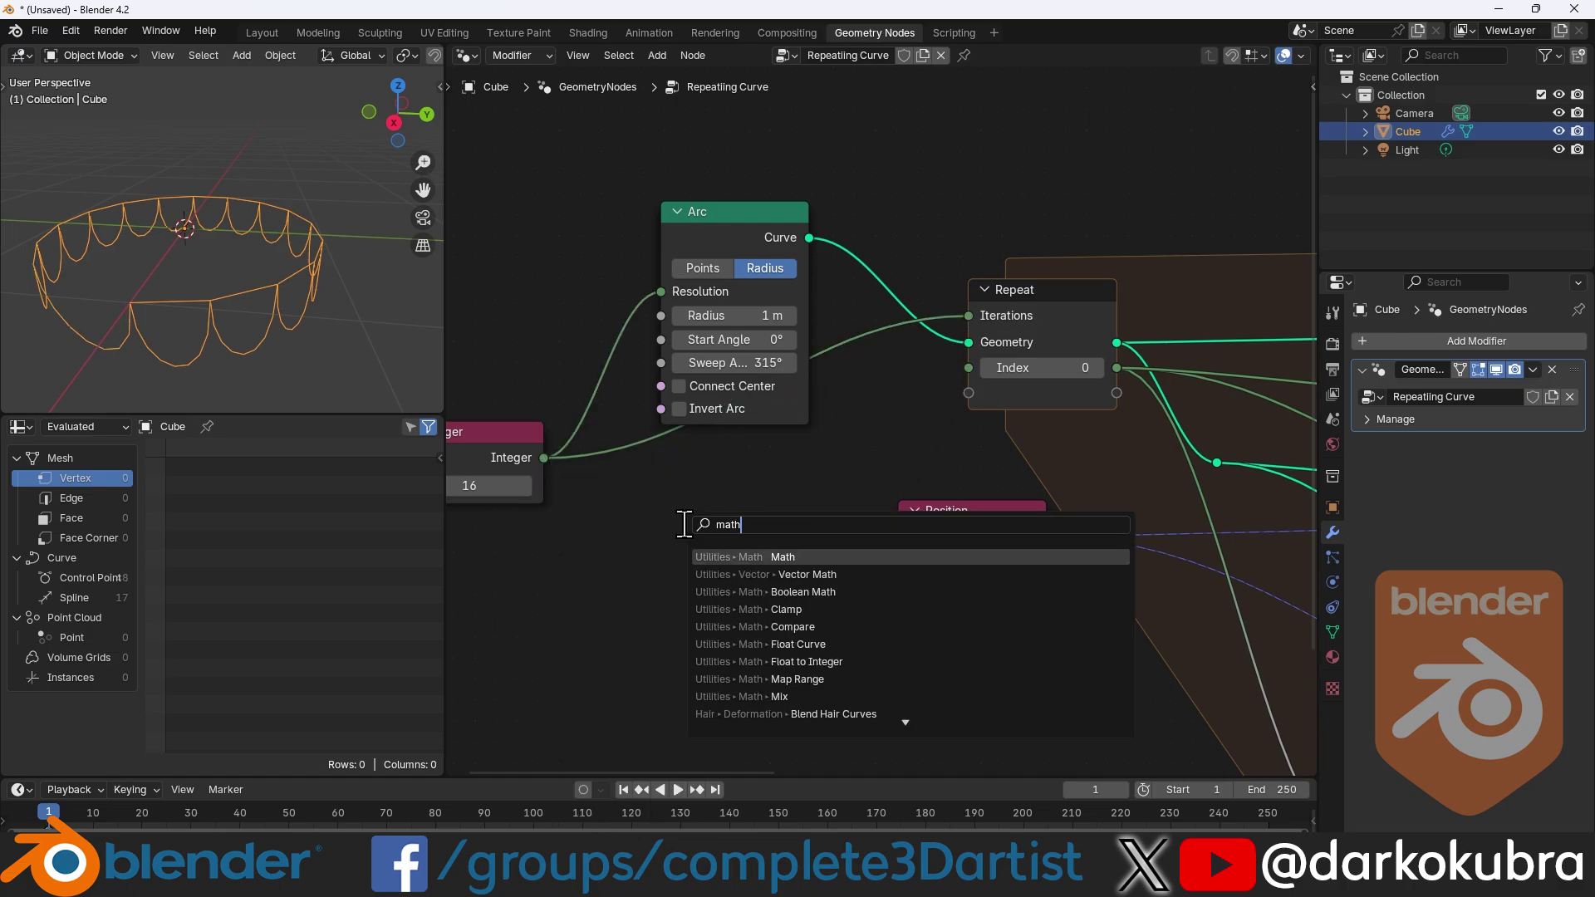
{"action": "key", "text": "Return"}
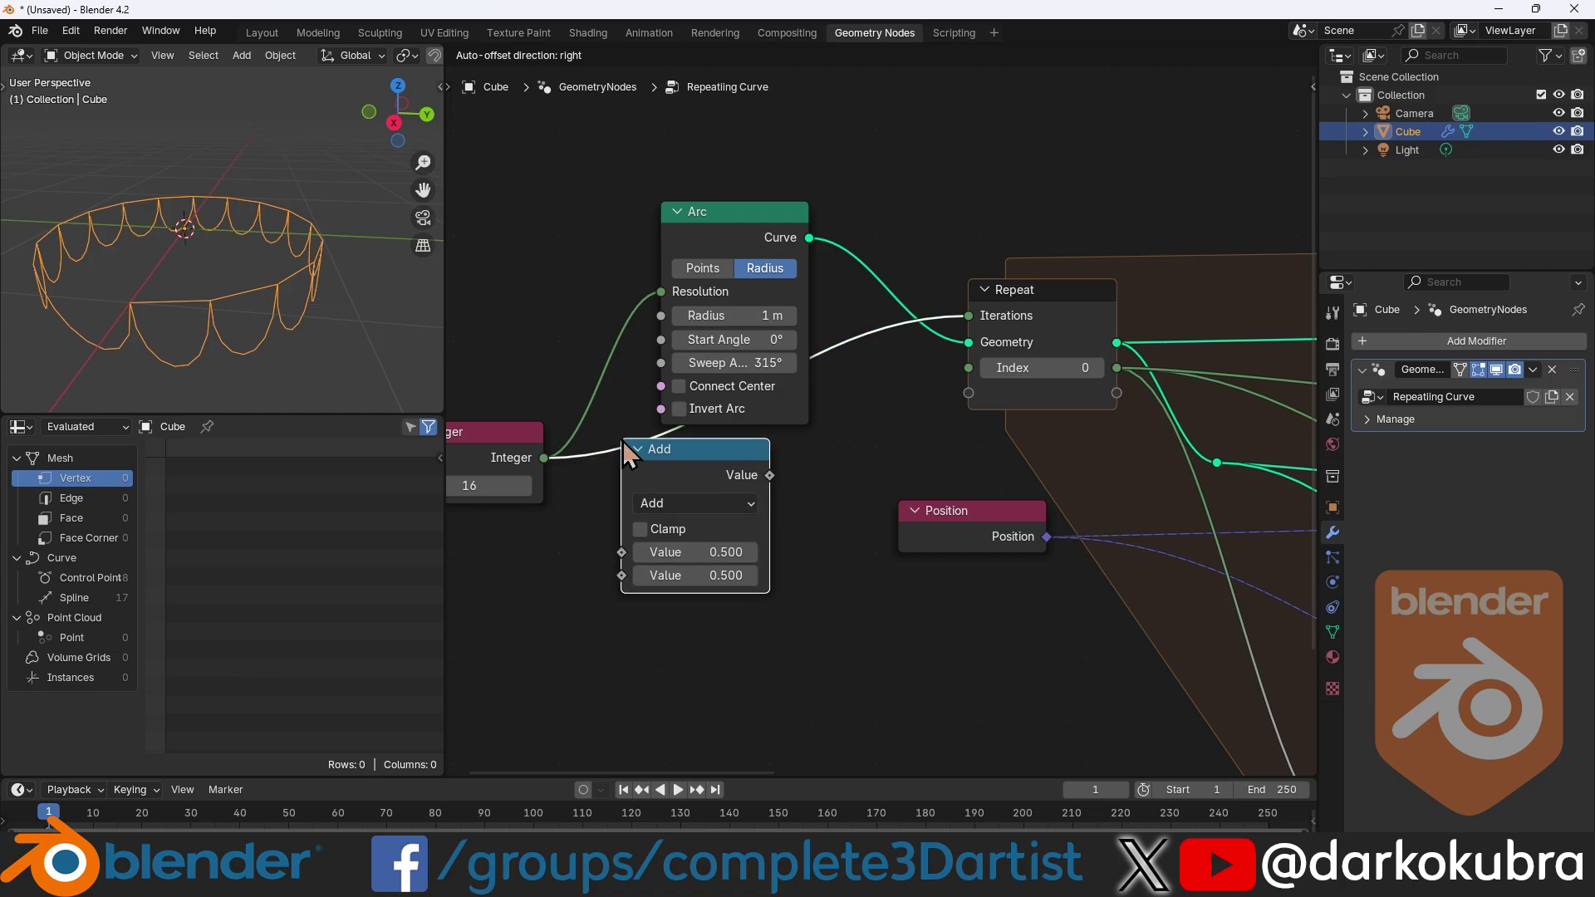
{"action": "left_click", "coordinate": [692, 485]}
{"action": "left_click", "coordinate": [689, 516]}
{"action": "left_click", "coordinate": [674, 590]}
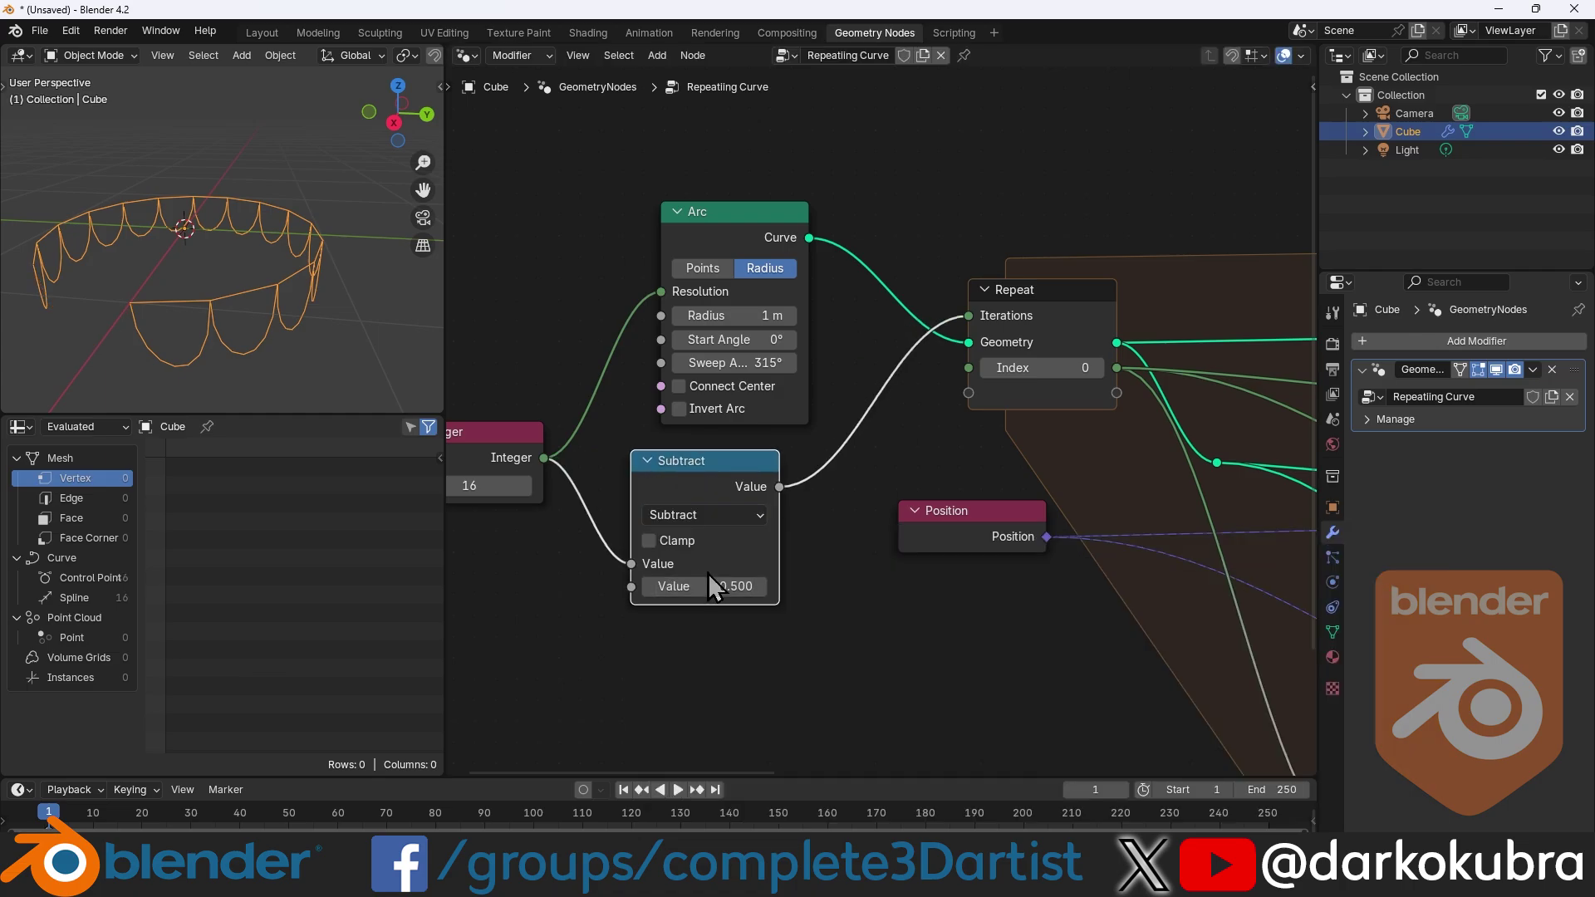
{"action": "left_click", "coordinate": [714, 586]}
{"action": "type", "text": "1"}
{"action": "key", "text": "Return"}
Step: Inspect the curve ring in the 3D view and change the Integer value to 28
{"action": "left_click", "coordinate": [817, 623]}
{"action": "mouse_move", "coordinate": [310, 293]}
{"action": "middle_mouse_down"}
{"action": "mouse_move", "coordinate": [411, 274]}
{"action": "mouse_move", "coordinate": [258, 268]}
{"action": "mouse_move", "coordinate": [283, 278]}
{"action": "middle_mouse_up"}
{"action": "scroll", "coordinate": [215, 261], "scroll_direction": "down", "scroll_amount": 2}
{"action": "scroll", "coordinate": [216, 260], "scroll_direction": "up", "scroll_amount": 2}
{"action": "middle_click_drag", "start_coordinate": [563, 451], "coordinate": [759, 410]}
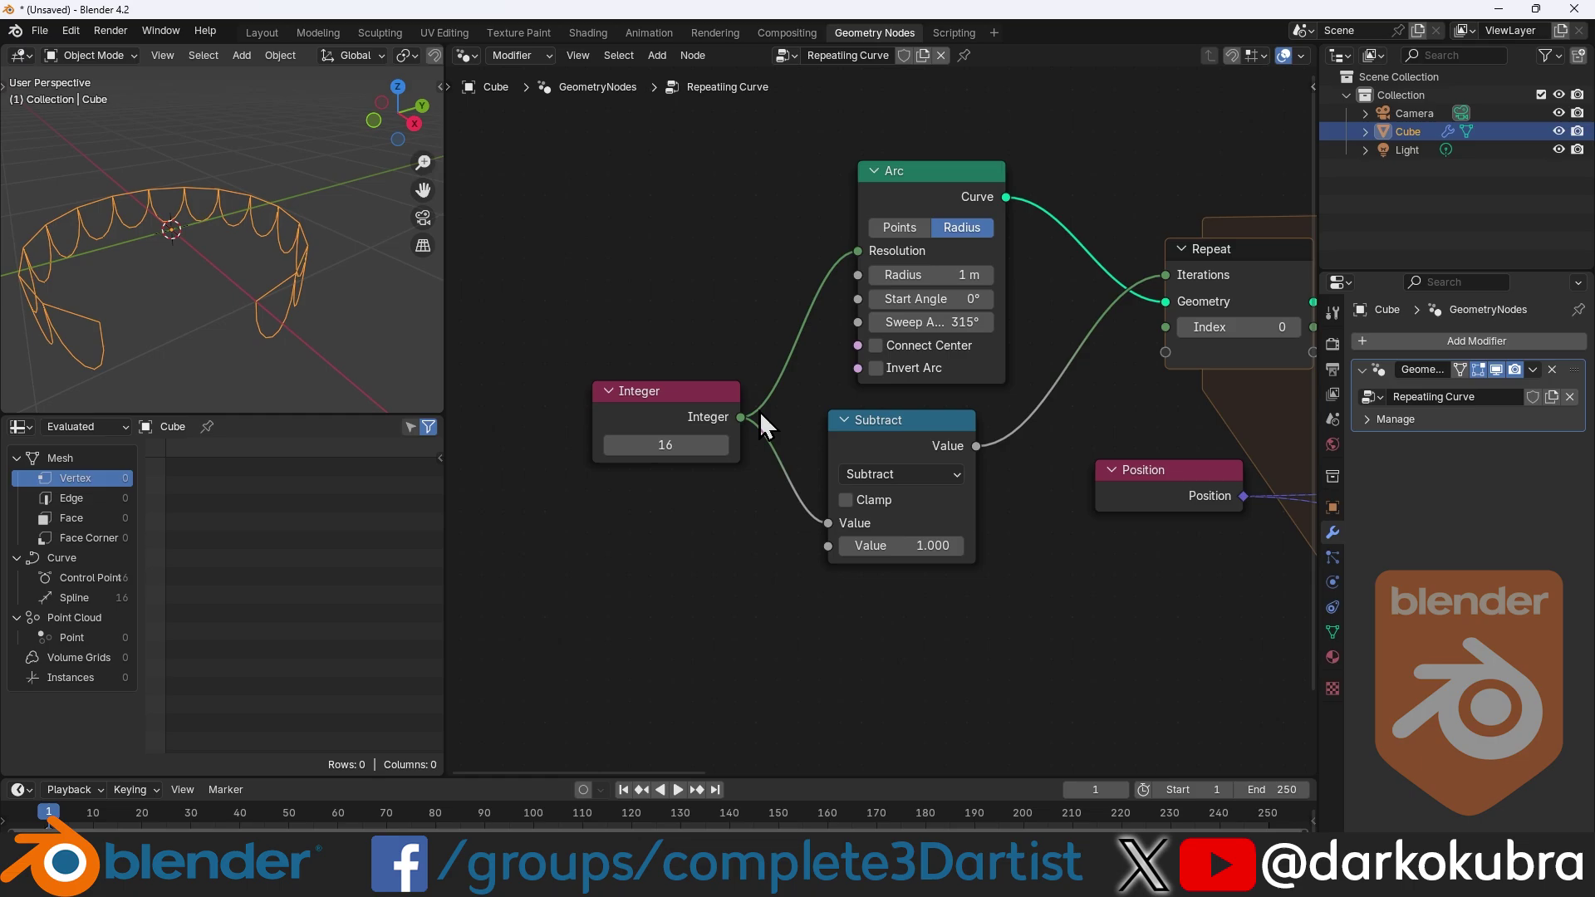
{"action": "left_click", "coordinate": [664, 445]}
{"action": "type", "text": "28"}
{"action": "key", "text": "Return"}
Step: Set the Integer to 23 and give the Arc 0.8 m radius, 0.9° start, 309° sweep
{"action": "mouse_move", "coordinate": [665, 445]}
{"action": "left_mouse_down"}
{"action": "mouse_move", "coordinate": [758, 444]}
{"action": "mouse_move", "coordinate": [638, 442]}
{"action": "left_mouse_up"}
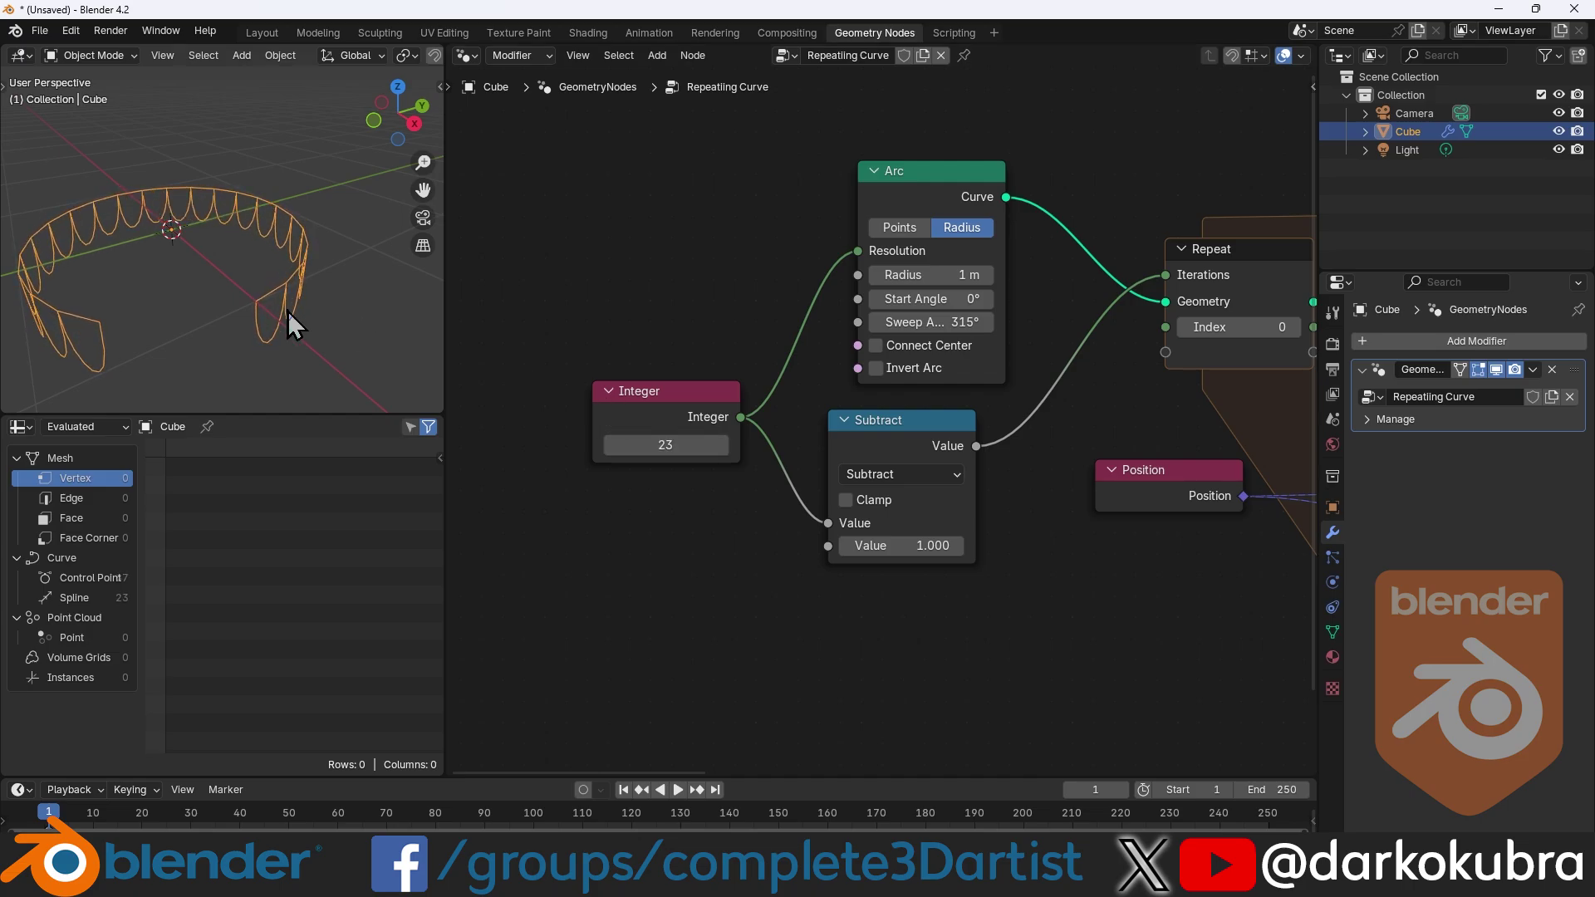
{"action": "middle_click_drag", "start_coordinate": [296, 323], "coordinate": [206, 362]}
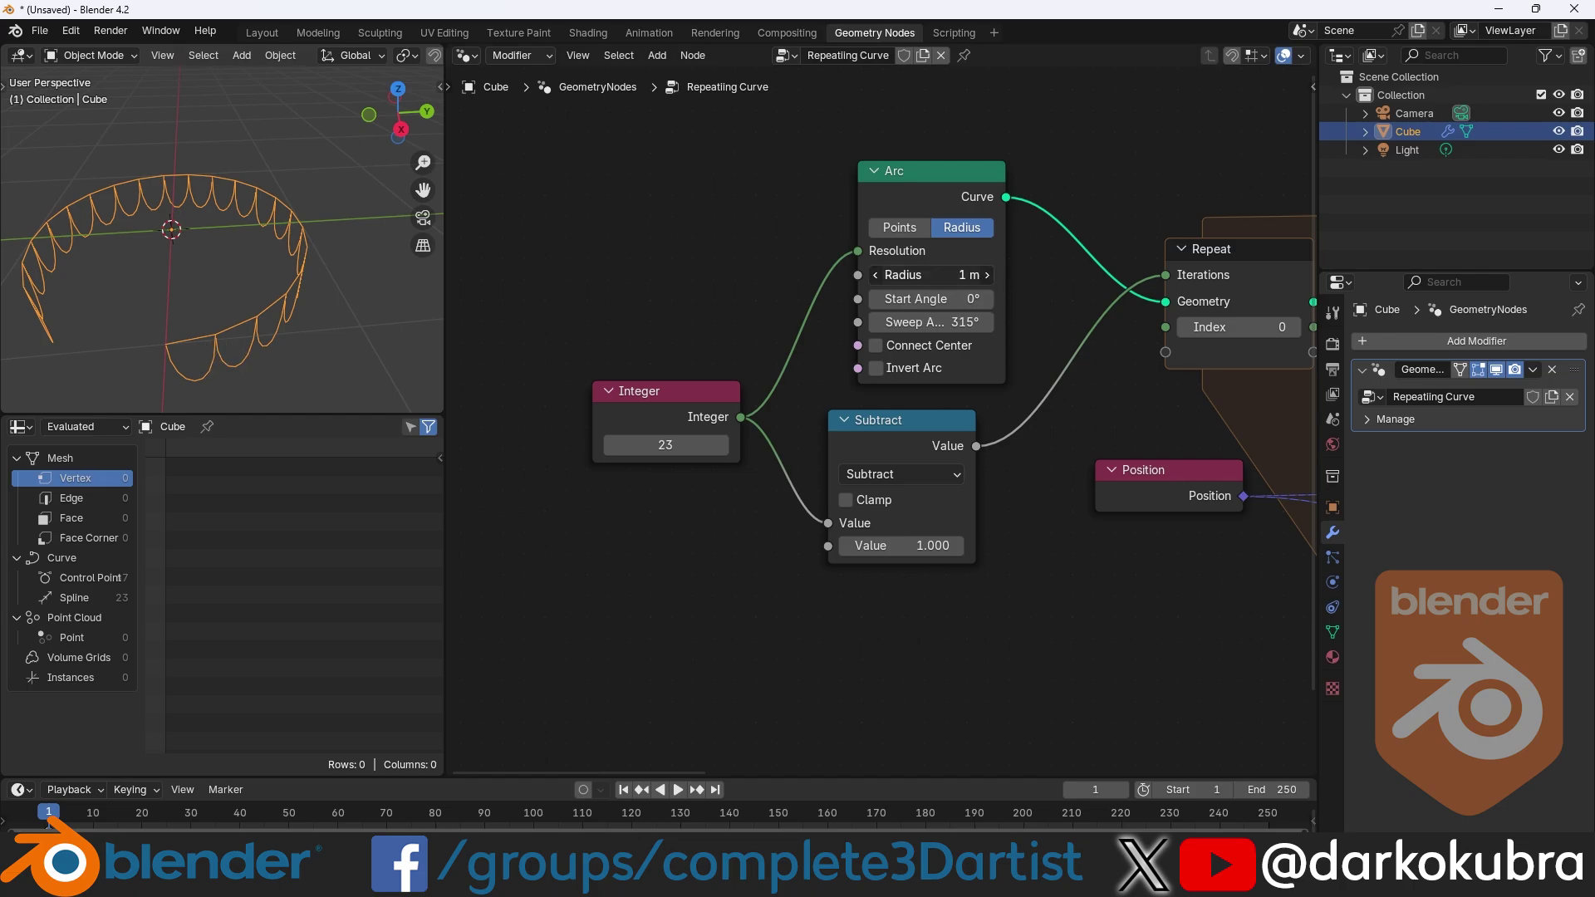
{"action": "mouse_move", "coordinate": [926, 277]}
{"action": "left_mouse_down"}
{"action": "mouse_move", "coordinate": [901, 276]}
{"action": "mouse_move", "coordinate": [934, 276]}
{"action": "mouse_move", "coordinate": [913, 298]}
{"action": "left_mouse_up"}
{"action": "mouse_move", "coordinate": [931, 321]}
{"action": "left_mouse_down"}
{"action": "mouse_move", "coordinate": [897, 321]}
{"action": "mouse_move", "coordinate": [935, 322]}
{"action": "left_mouse_up"}
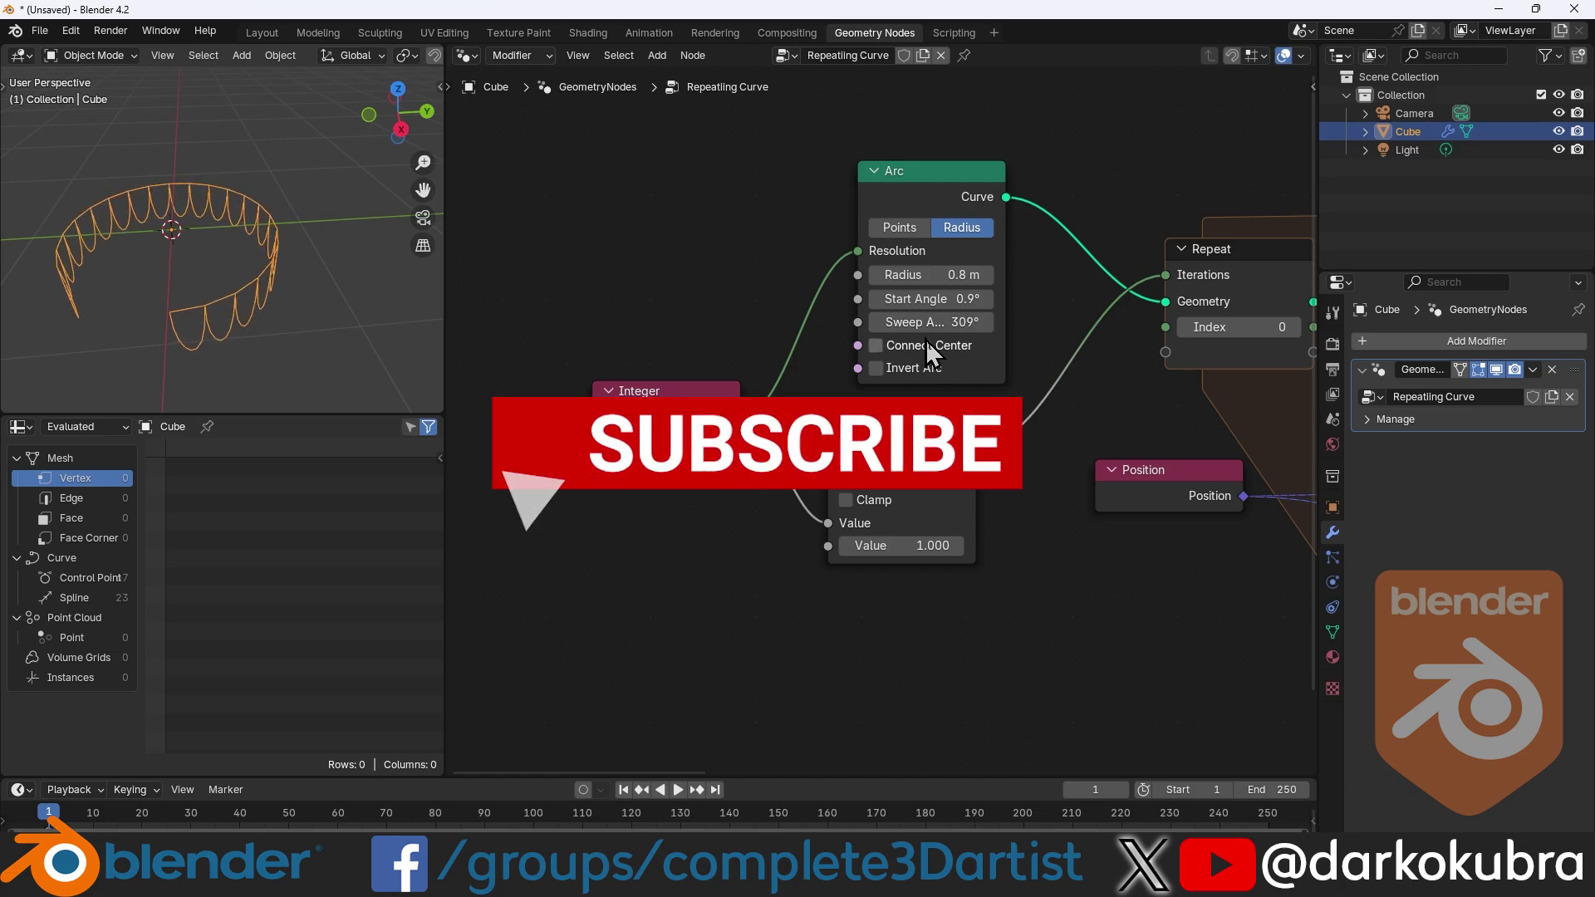
Step: Reposition a node inside the Repeat zone, then switch over to Discord
{"action": "scroll", "coordinate": [1183, 554], "scroll_direction": "down", "scroll_amount": 2}
{"action": "middle_click_drag", "start_coordinate": [1183, 553], "coordinate": [589, 420]}
{"action": "key", "text": "g"}
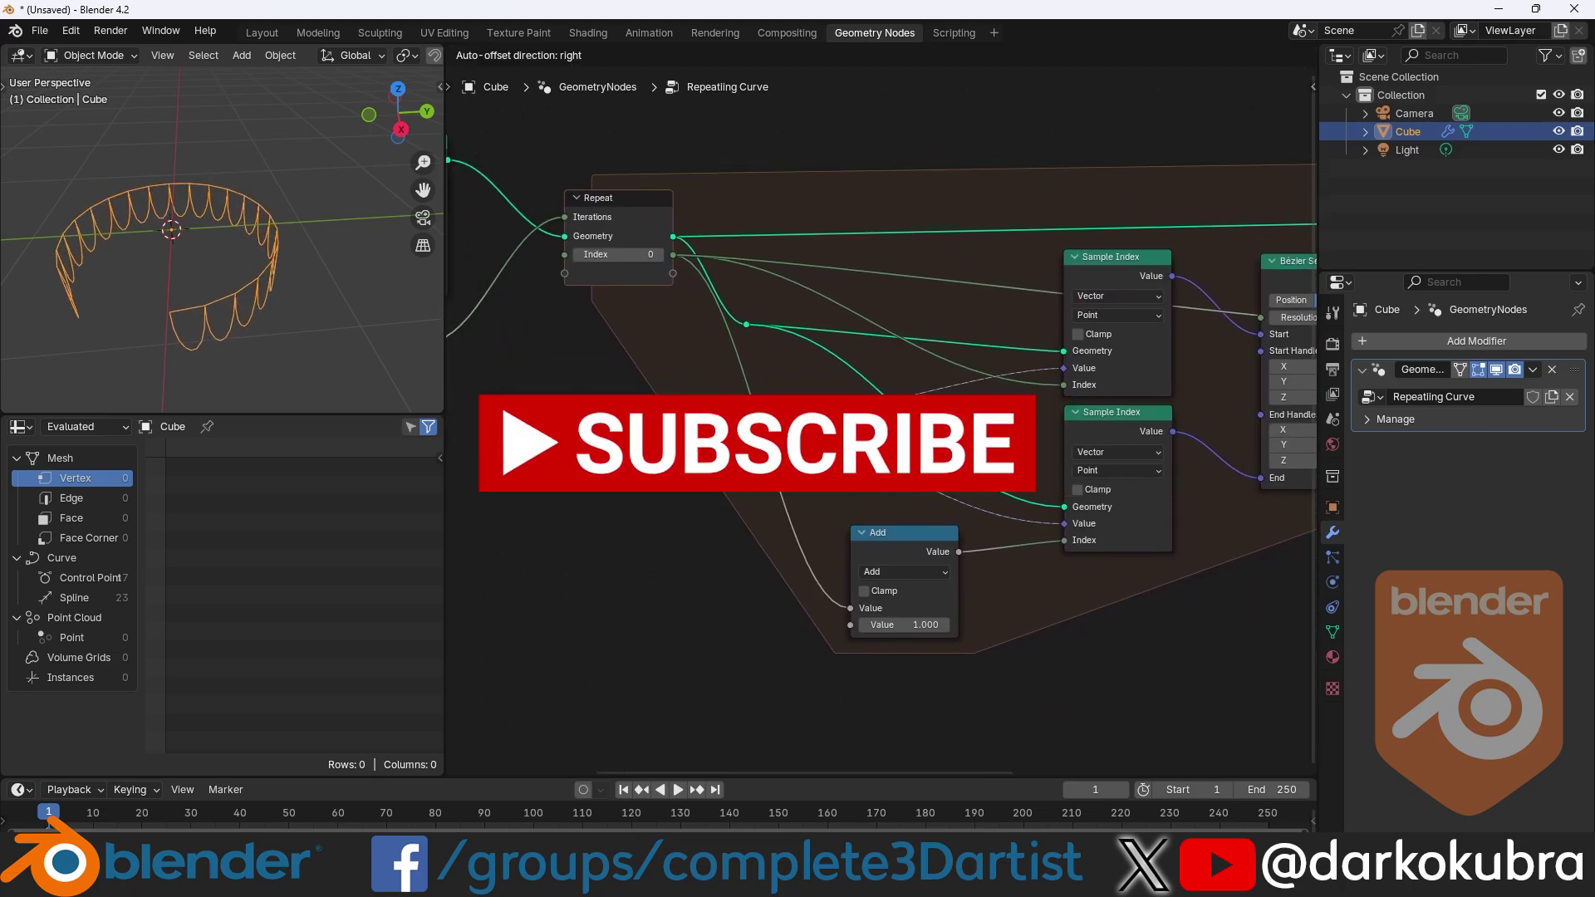
{"action": "left_click", "coordinate": [589, 421]}
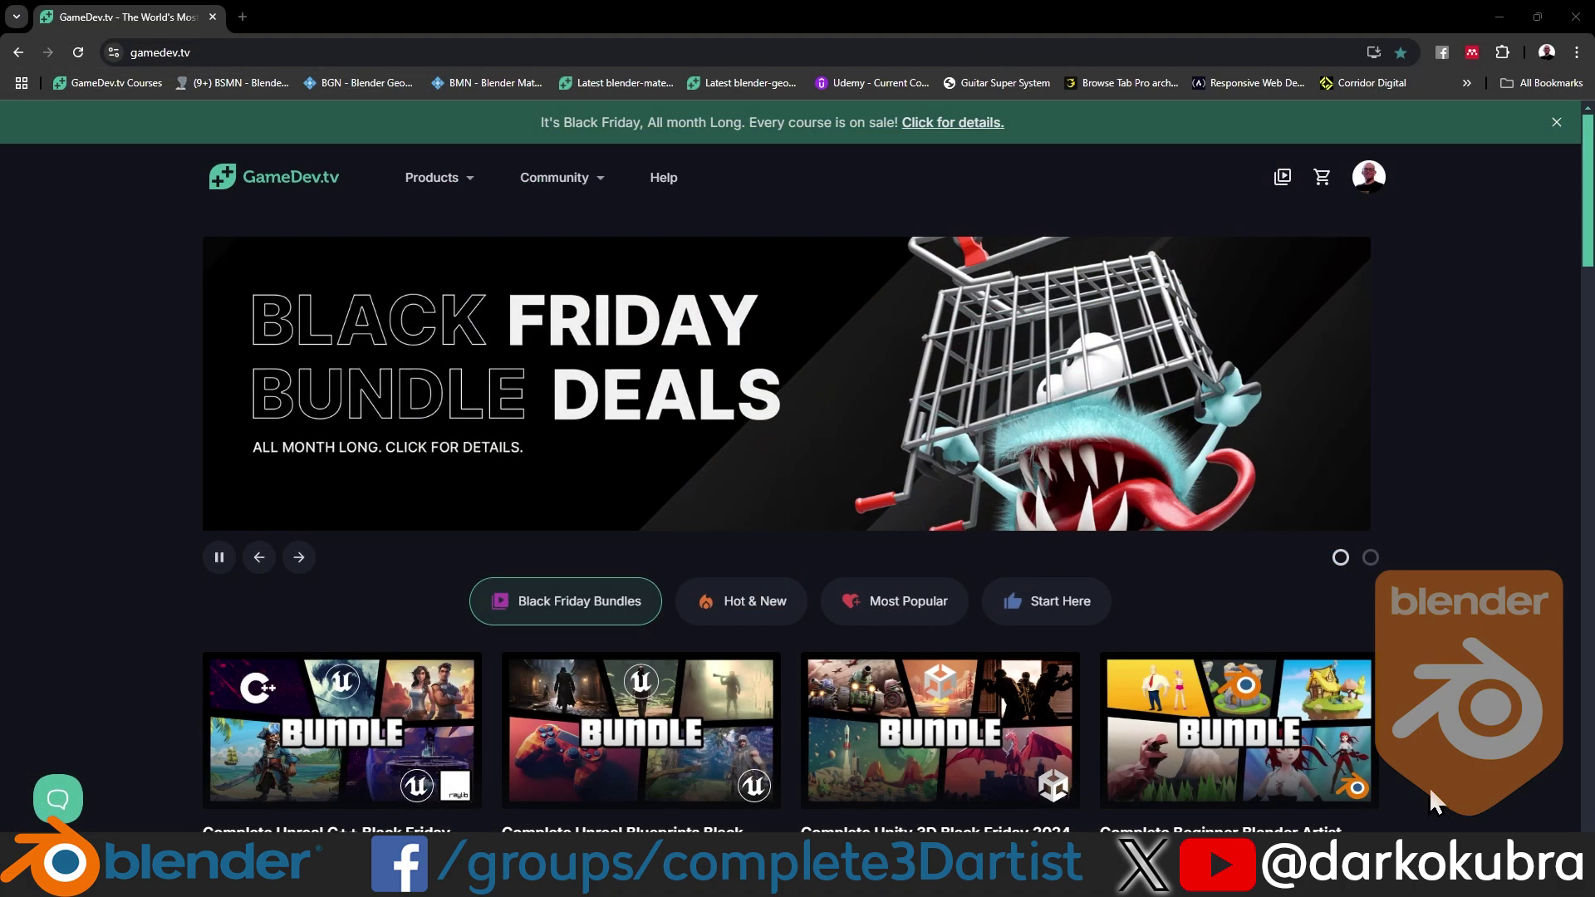
{"action": "scroll", "coordinate": [1533, 561], "scroll_direction": "down", "scroll_amount": 5}
{"action": "scroll", "coordinate": [1509, 560], "scroll_direction": "down", "scroll_amount": 4}
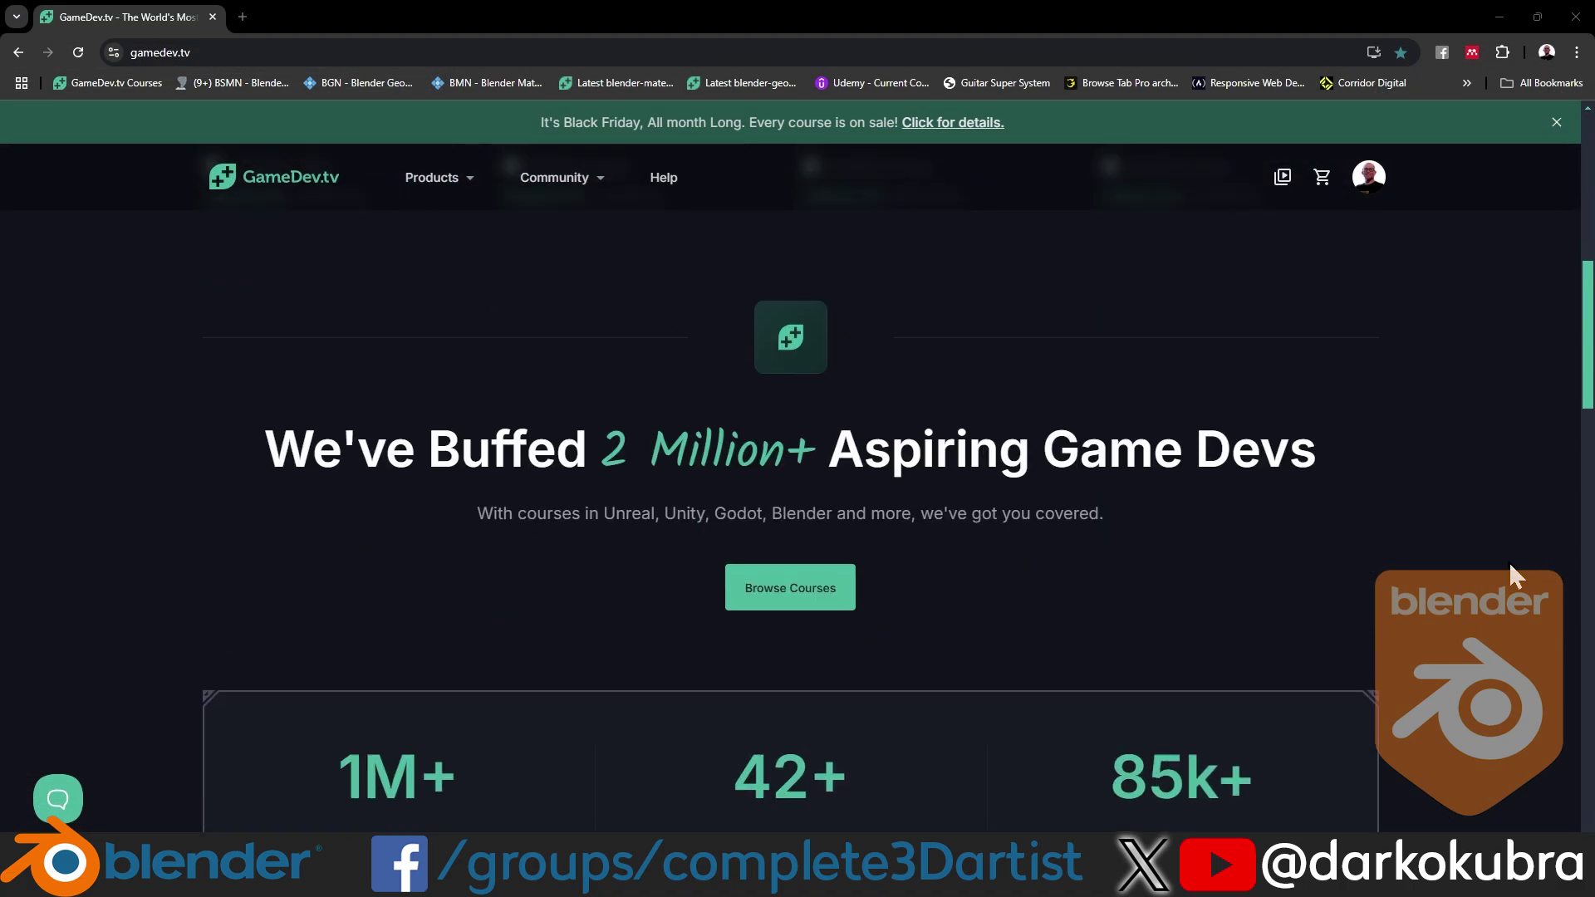
{"action": "scroll", "coordinate": [1509, 561], "scroll_direction": "down", "scroll_amount": 9}
{"action": "scroll", "coordinate": [1508, 560], "scroll_direction": "down", "scroll_amount": 8}
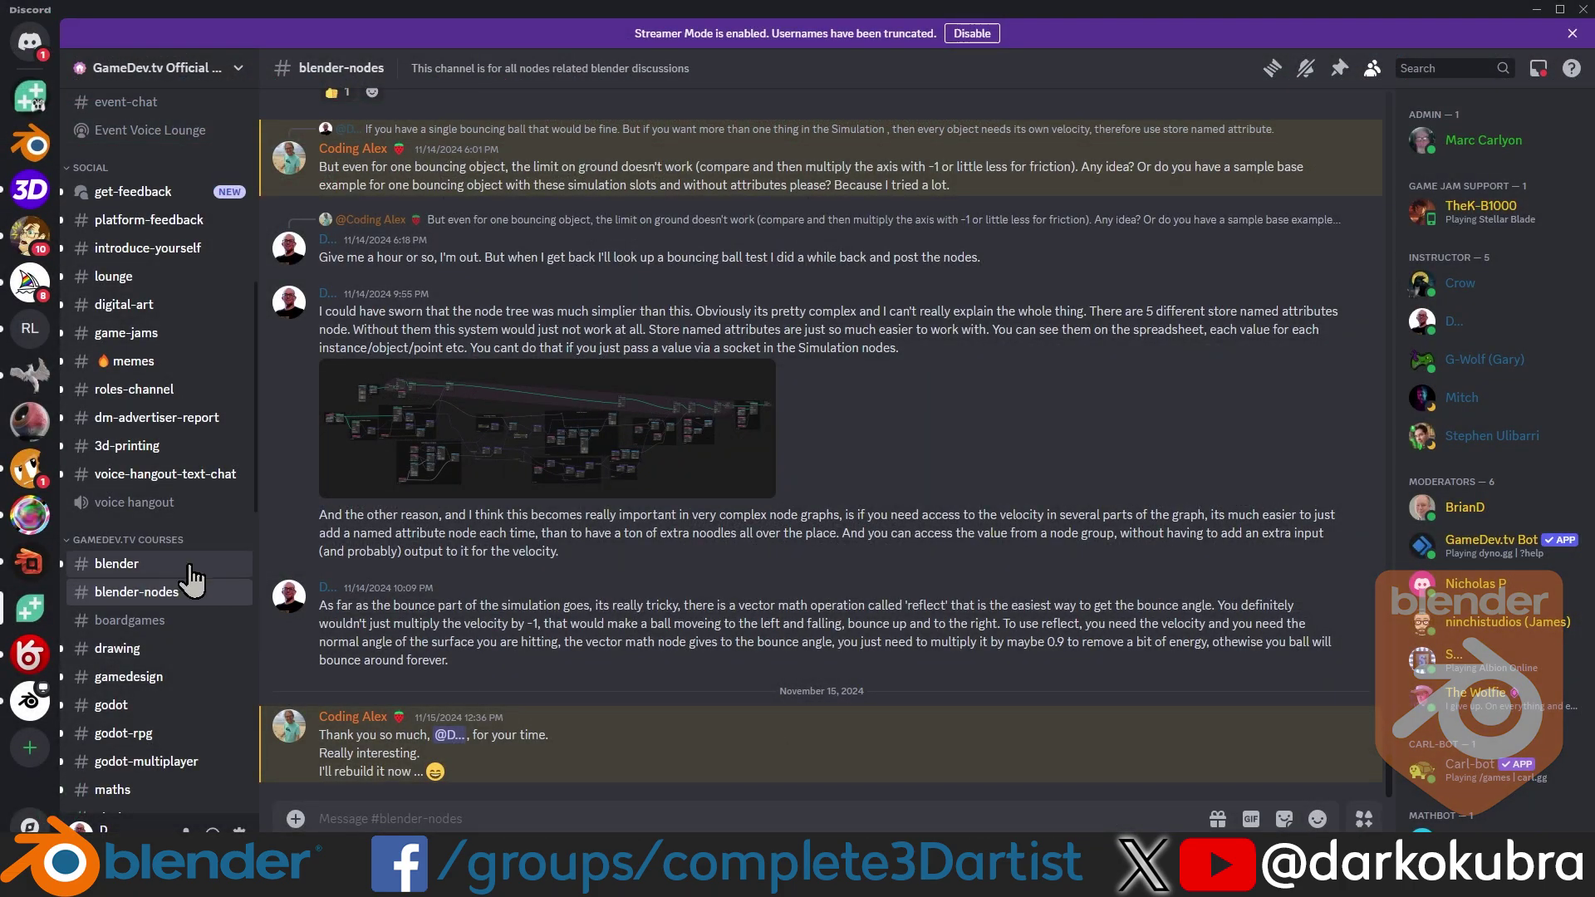
Step: Browse the blender and blender-nodes channels of the GameDev.tv server
{"action": "left_click", "coordinate": [117, 564]}
{"action": "scroll", "coordinate": [809, 475], "scroll_direction": "down", "scroll_amount": 5}
{"action": "scroll", "coordinate": [867, 495], "scroll_direction": "down", "scroll_amount": 15}
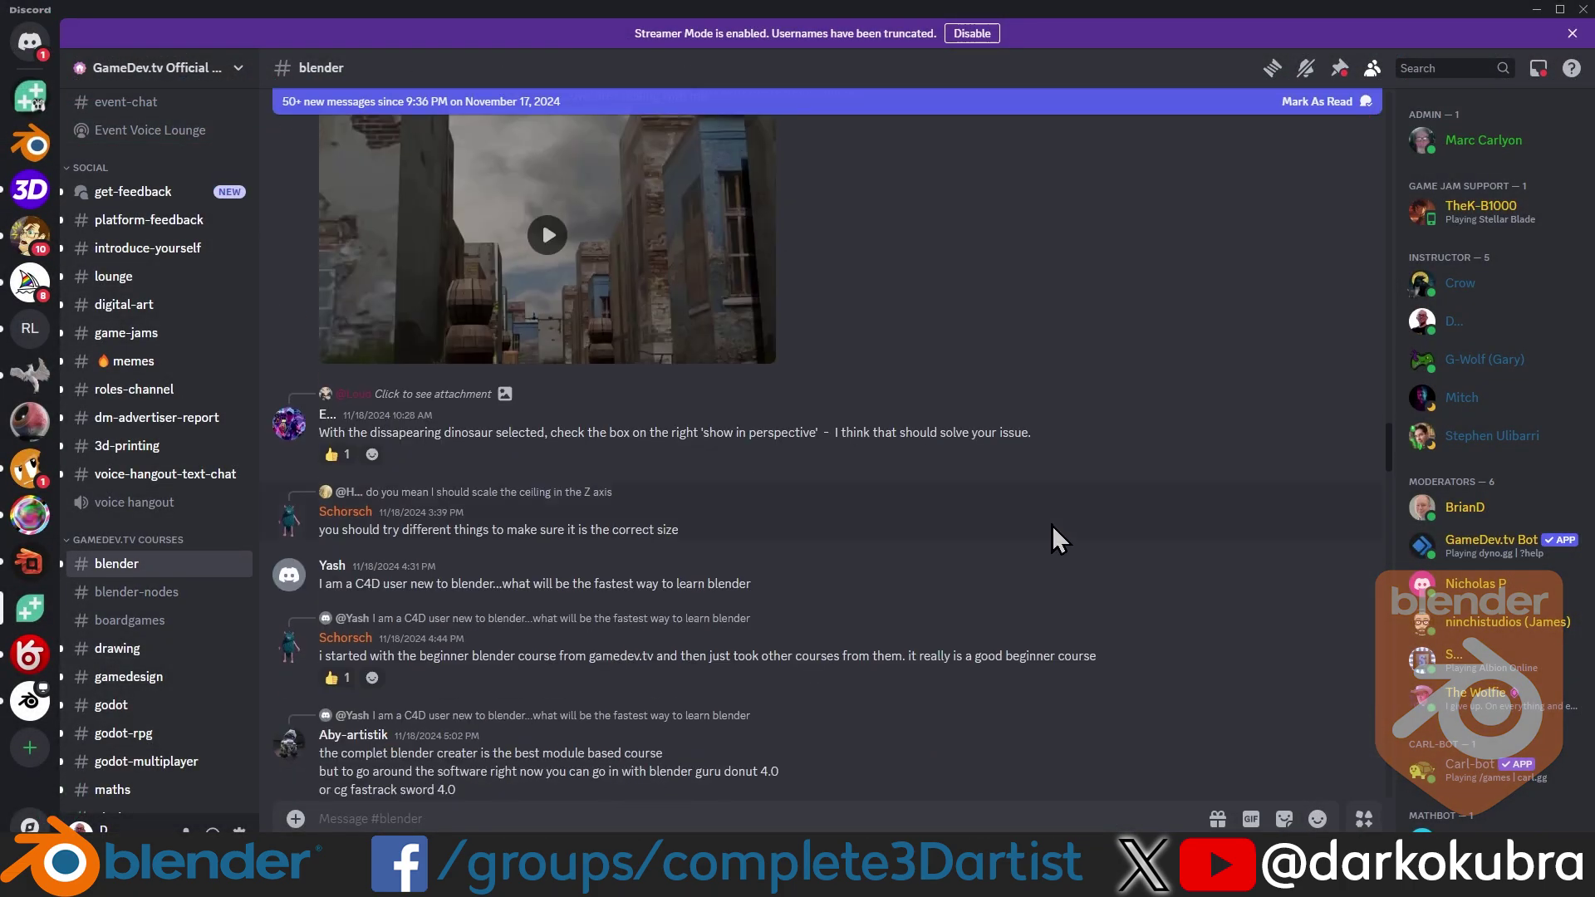
{"action": "scroll", "coordinate": [1154, 587], "scroll_direction": "down", "scroll_amount": 4}
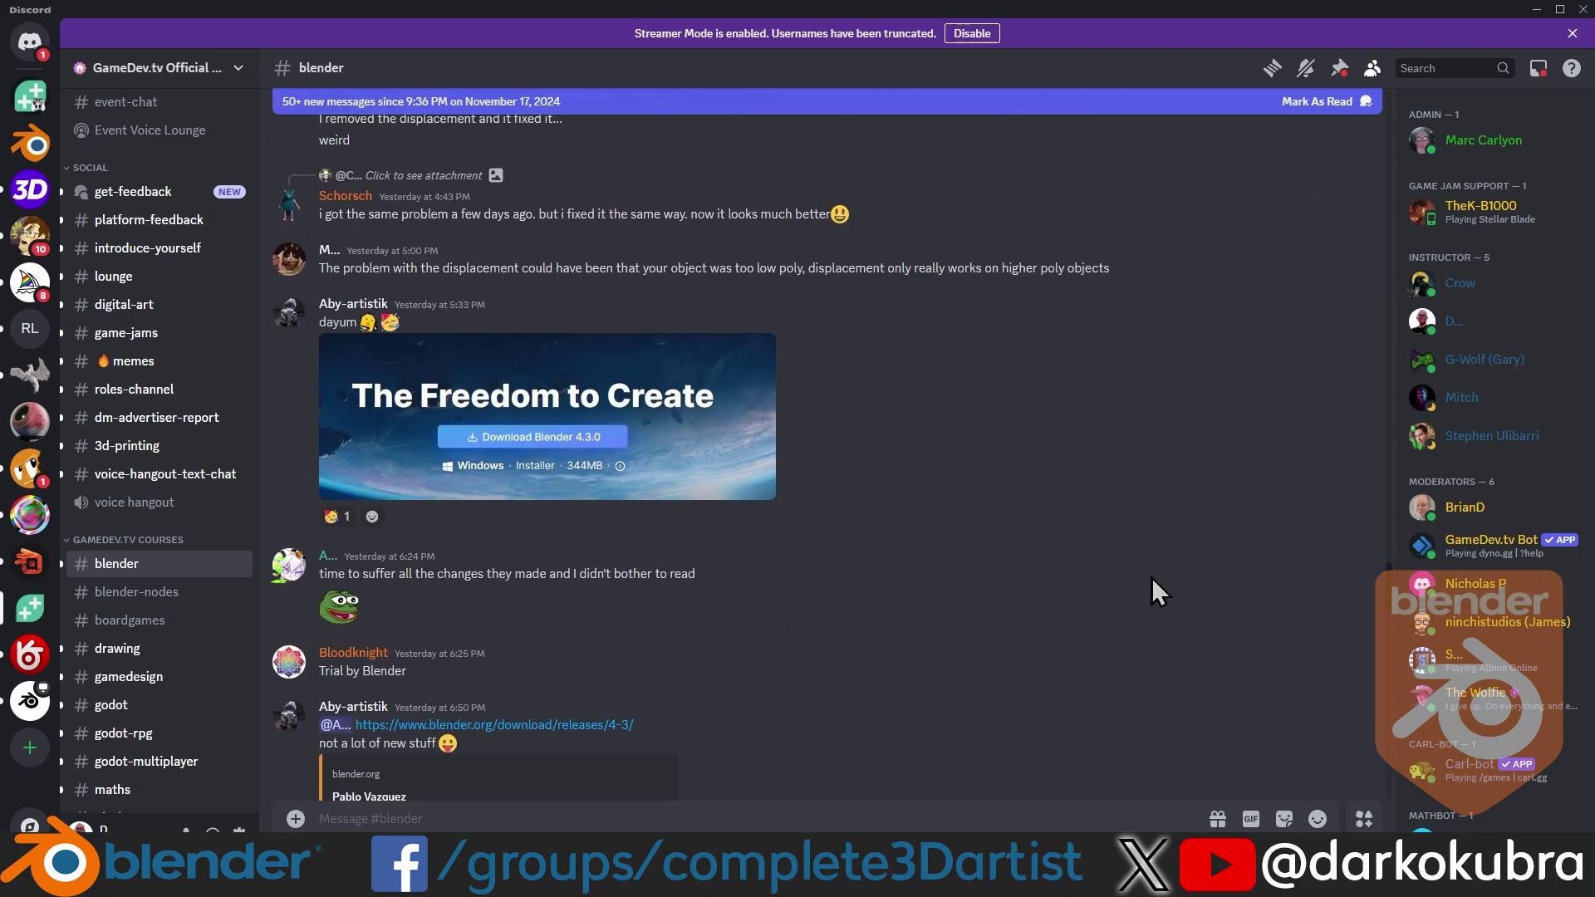
{"action": "left_click", "coordinate": [137, 593]}
{"action": "scroll", "coordinate": [1294, 533], "scroll_direction": "up", "scroll_amount": 15}
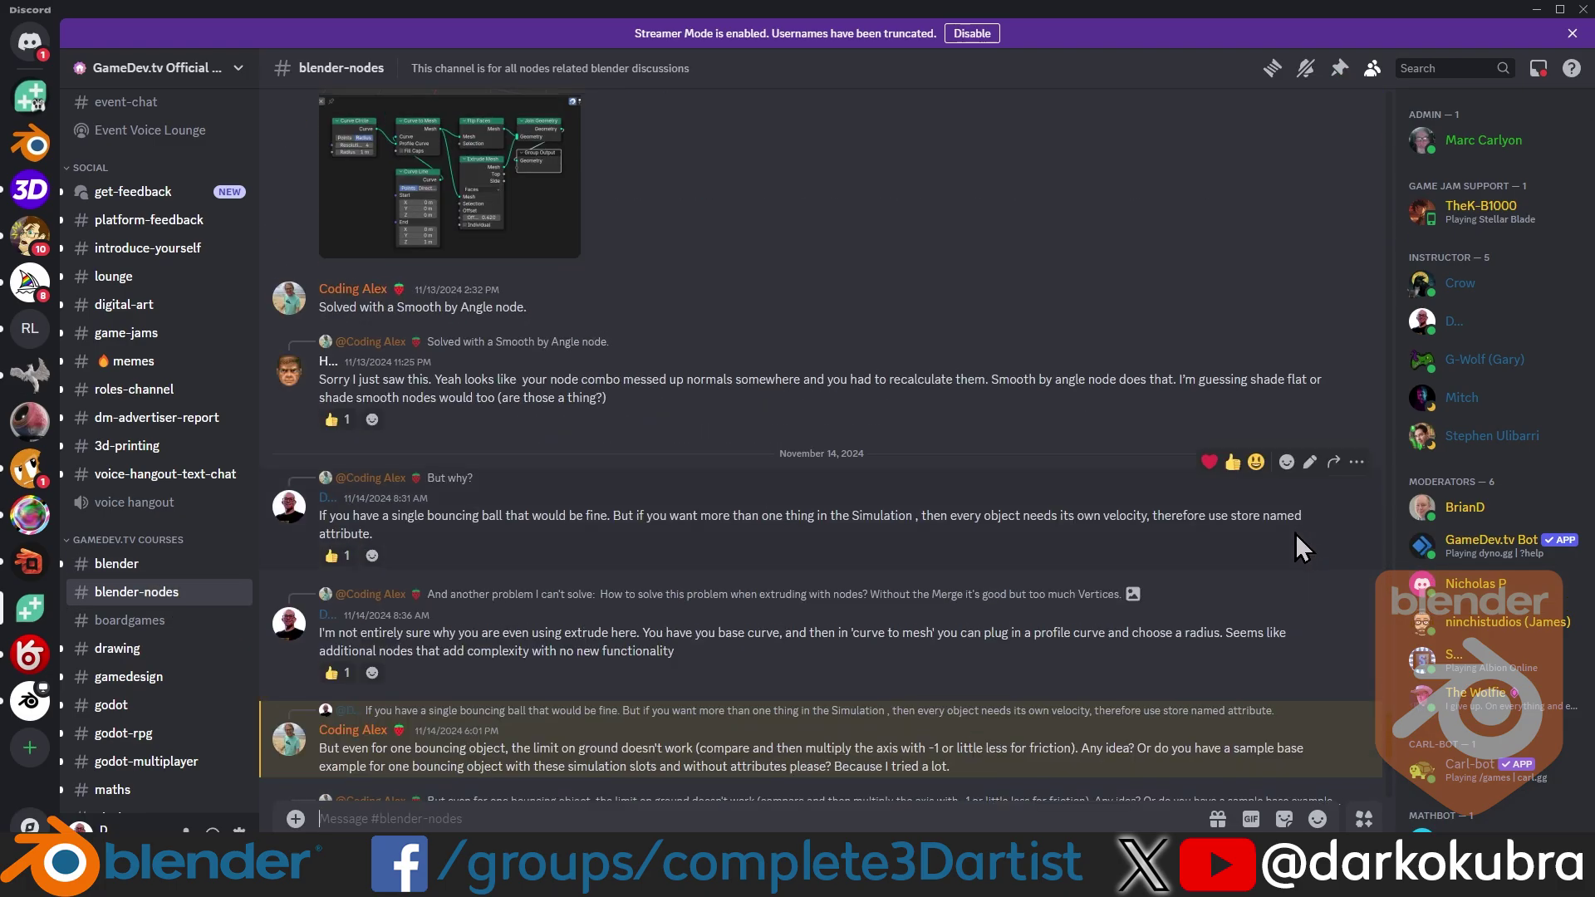
{"action": "scroll", "coordinate": [1278, 537], "scroll_direction": "up", "scroll_amount": 4}
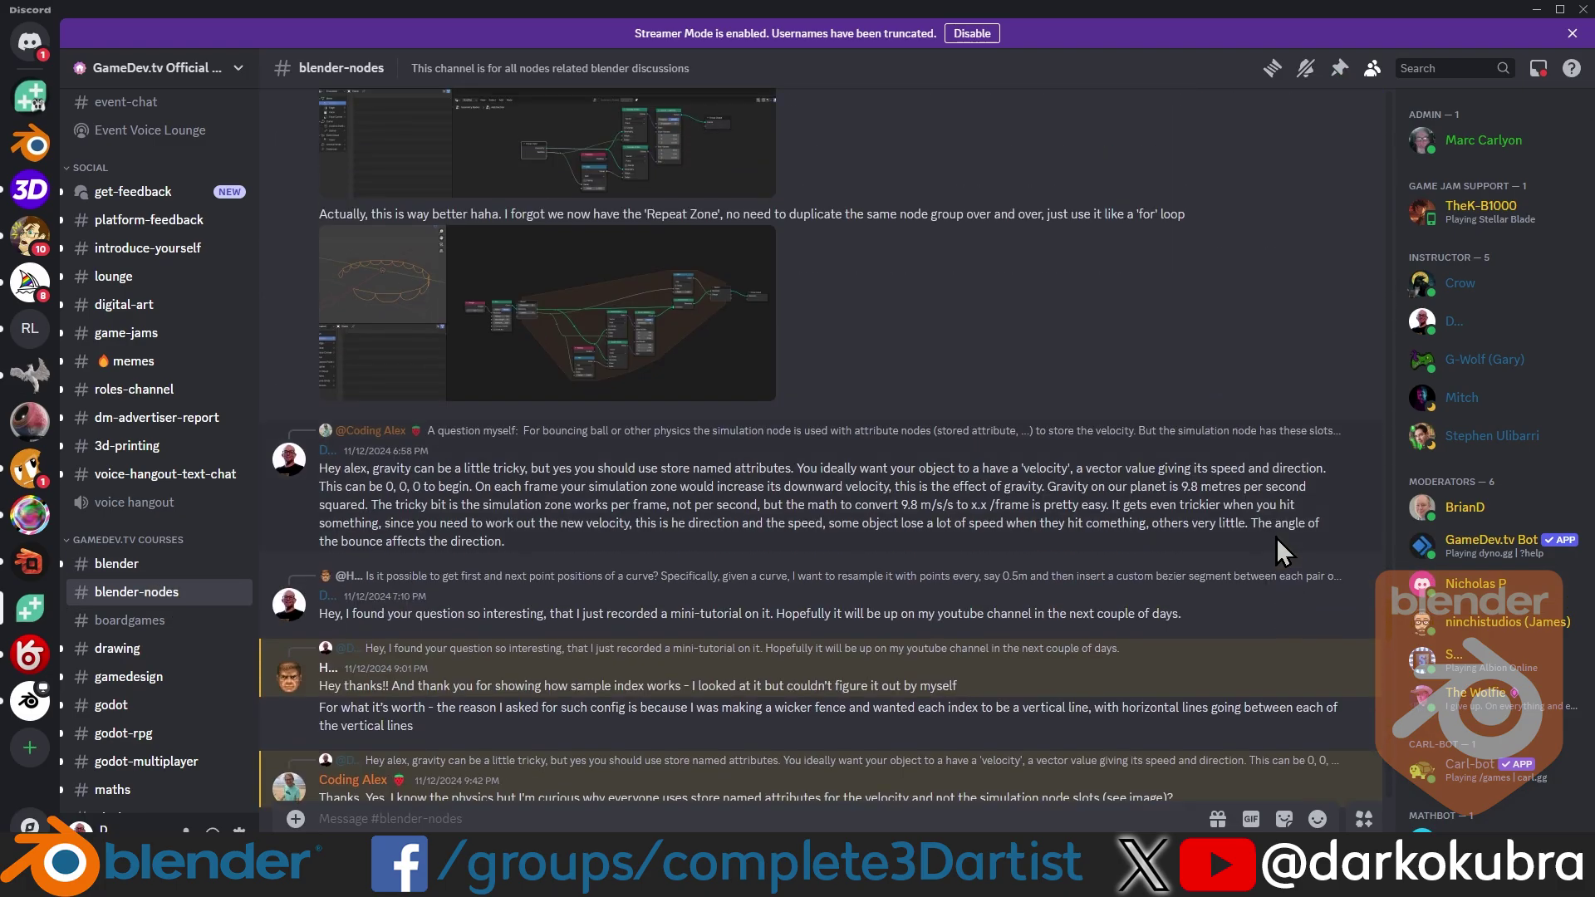
{"action": "scroll", "coordinate": [1275, 536], "scroll_direction": "down", "scroll_amount": 15}
{"action": "scroll", "coordinate": [1276, 536], "scroll_direction": "down", "scroll_amount": 6}
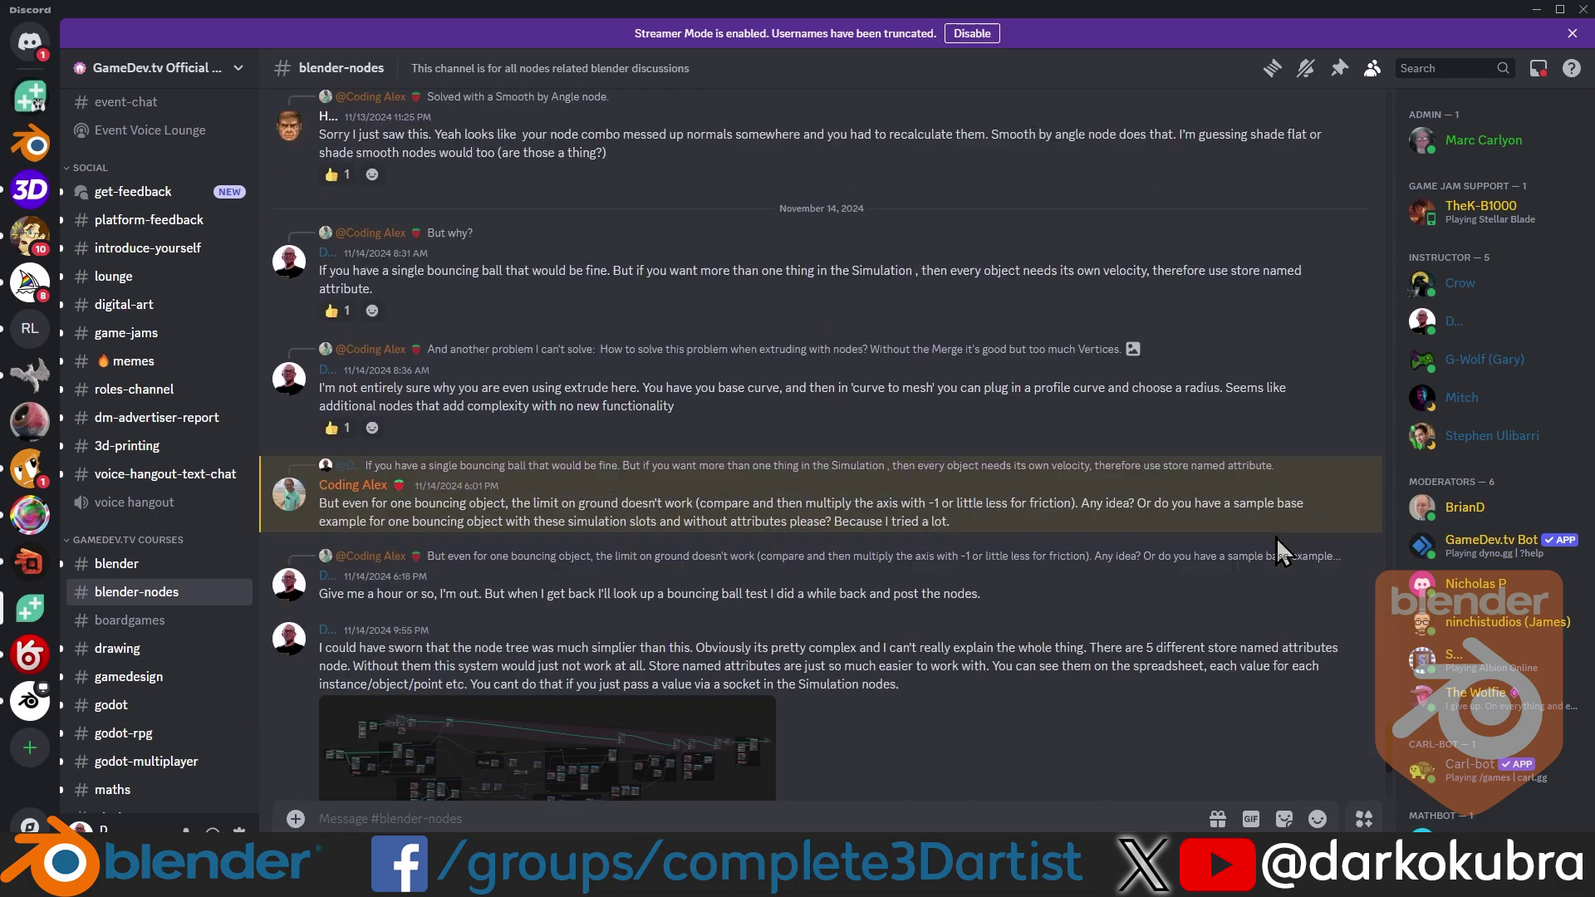
{"action": "scroll", "coordinate": [159, 382], "scroll_direction": "up", "scroll_amount": 7}
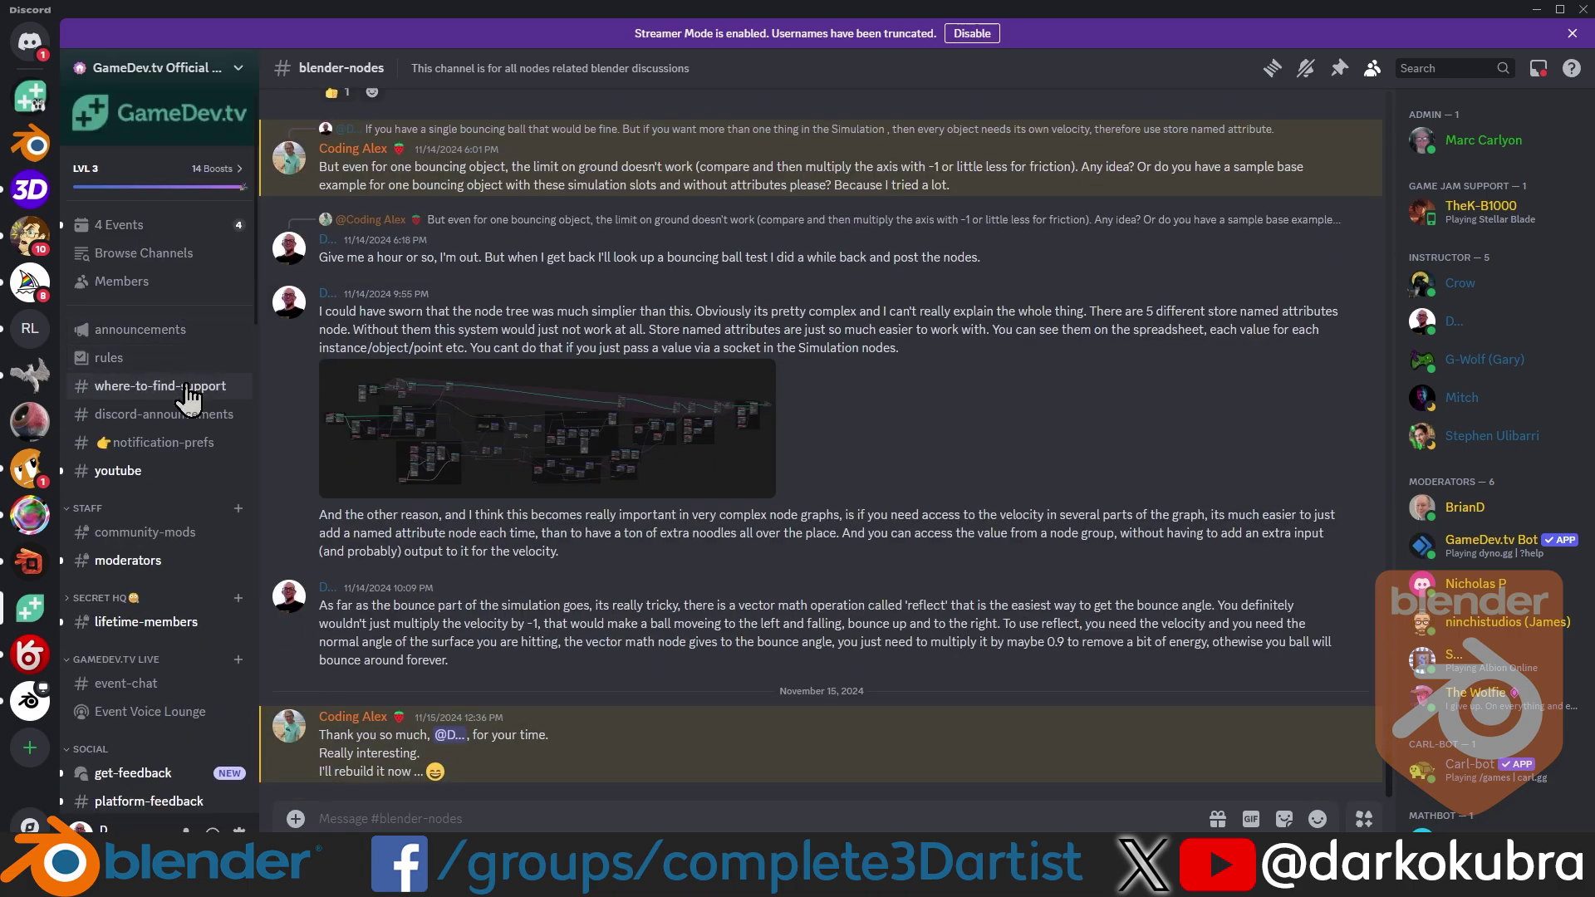
Step: View the lifetime-members channel, disable Streamer Mode and dismiss the Nitro banner
{"action": "left_click", "coordinate": [198, 624]}
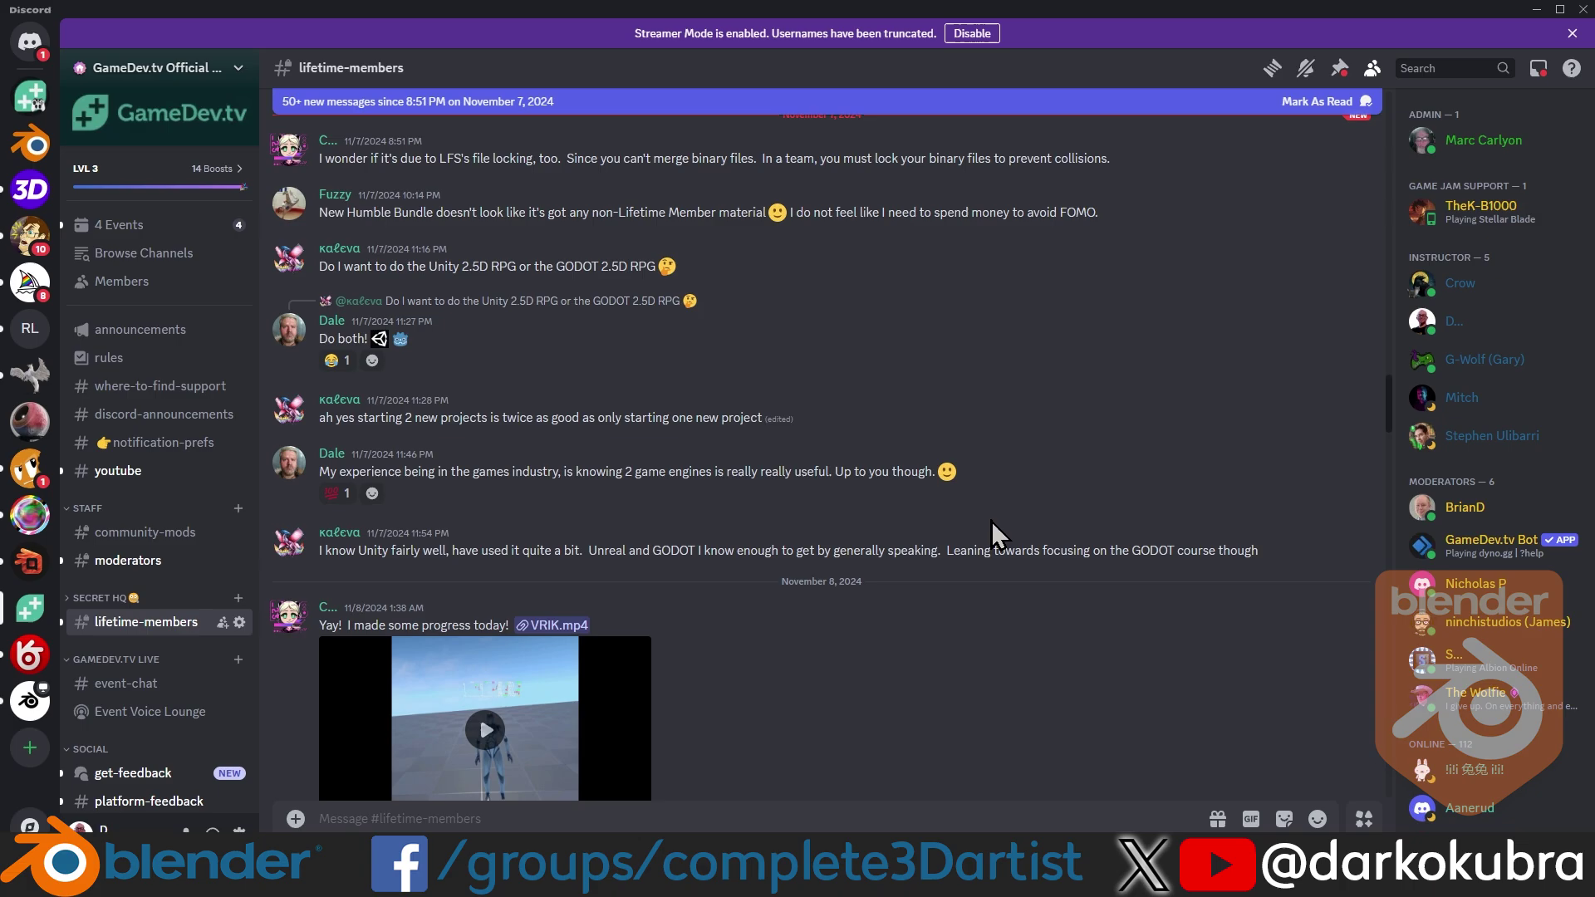
{"action": "scroll", "coordinate": [990, 521], "scroll_direction": "down", "scroll_amount": 15}
{"action": "scroll", "coordinate": [990, 521], "scroll_direction": "down", "scroll_amount": 15}
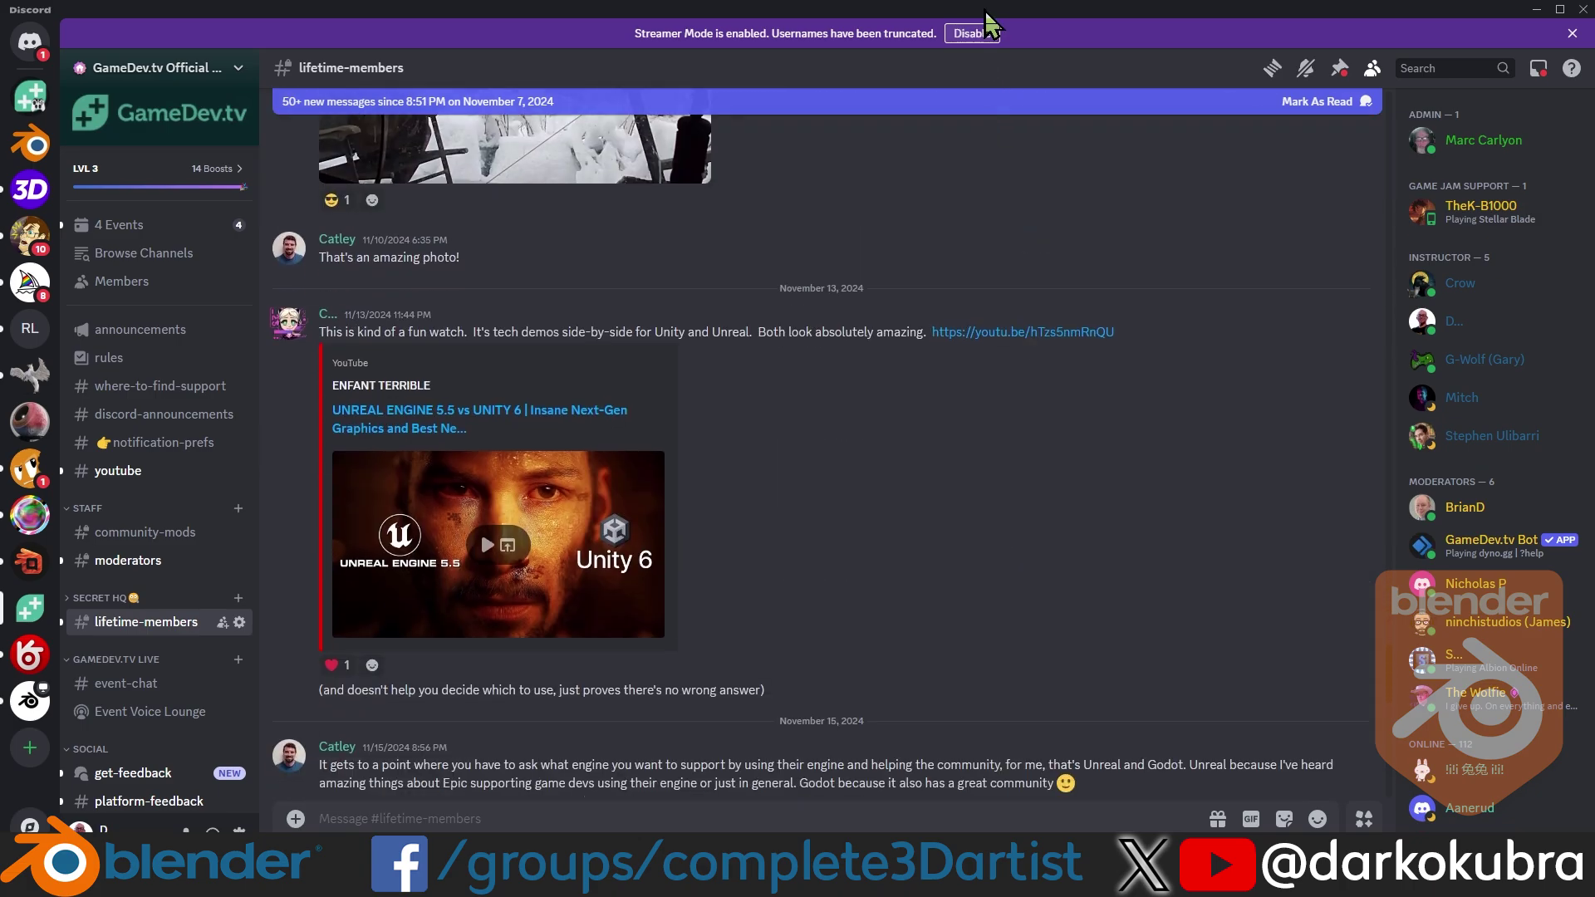
{"action": "left_click", "coordinate": [987, 32]}
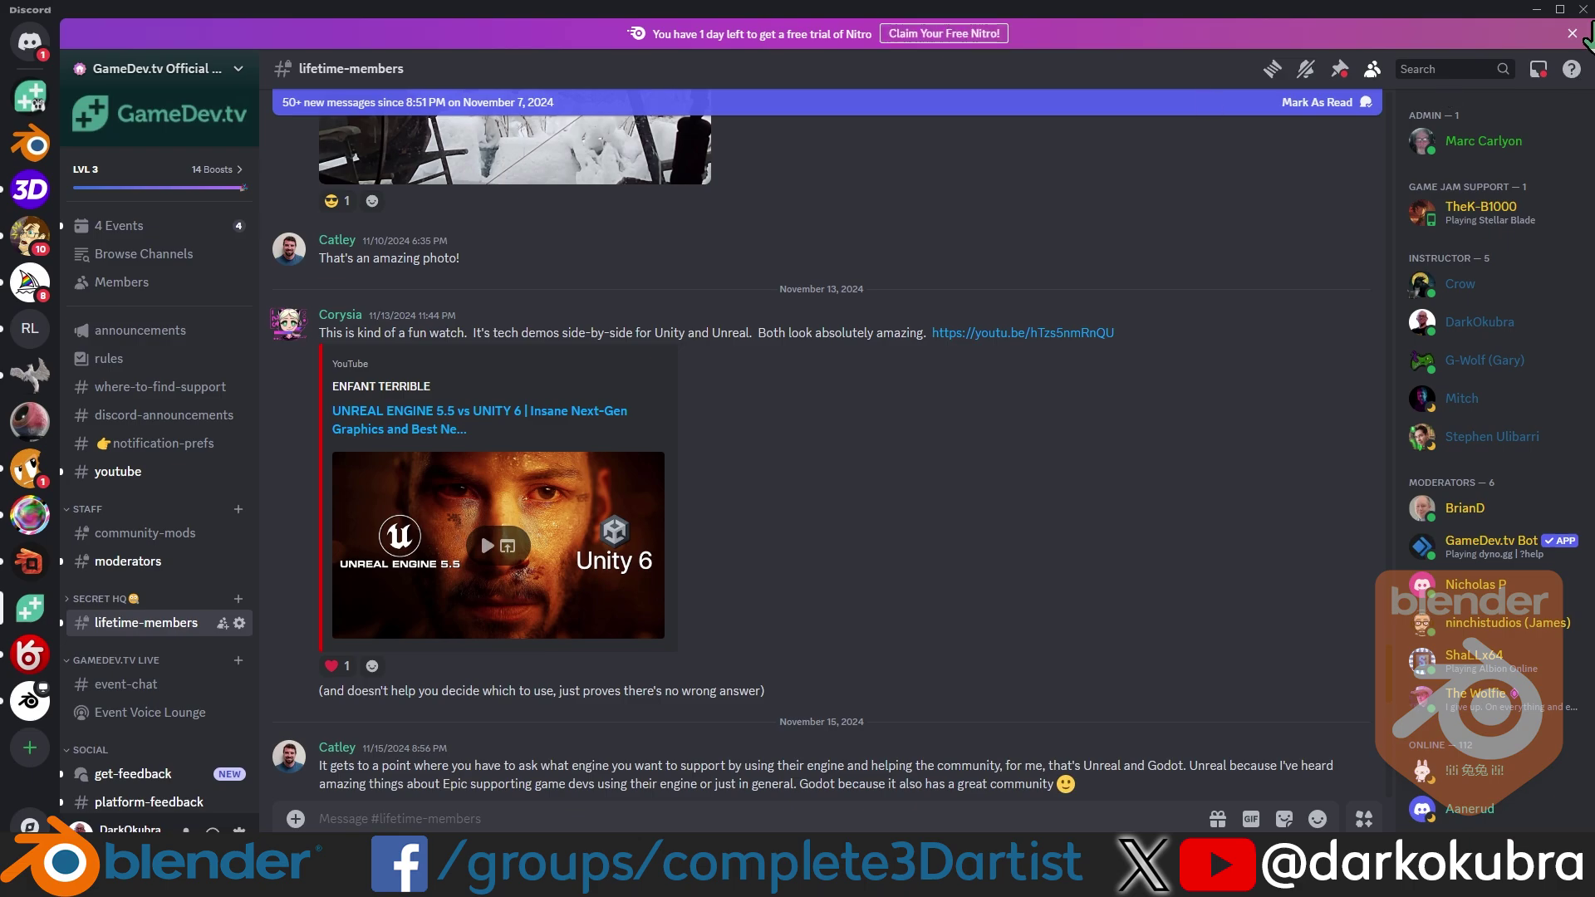
{"action": "left_click", "coordinate": [1573, 33]}
Step: Return to the #blender channel and scroll through its messages
{"action": "scroll", "coordinate": [1117, 403], "scroll_direction": "down", "scroll_amount": 7}
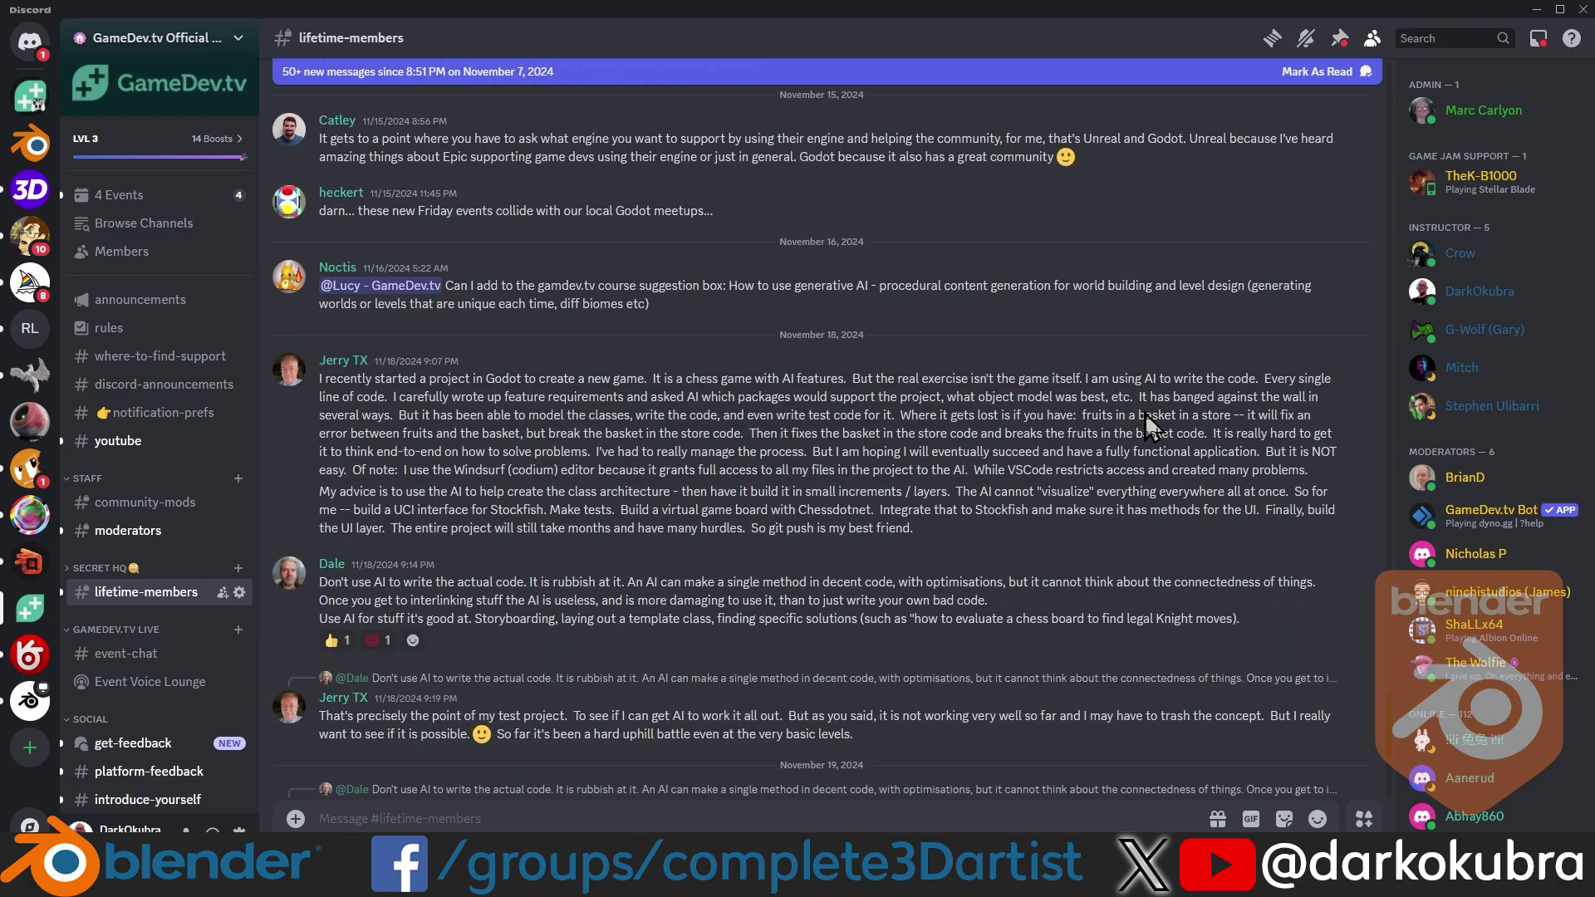
{"action": "scroll", "coordinate": [1145, 412], "scroll_direction": "down", "scroll_amount": 5}
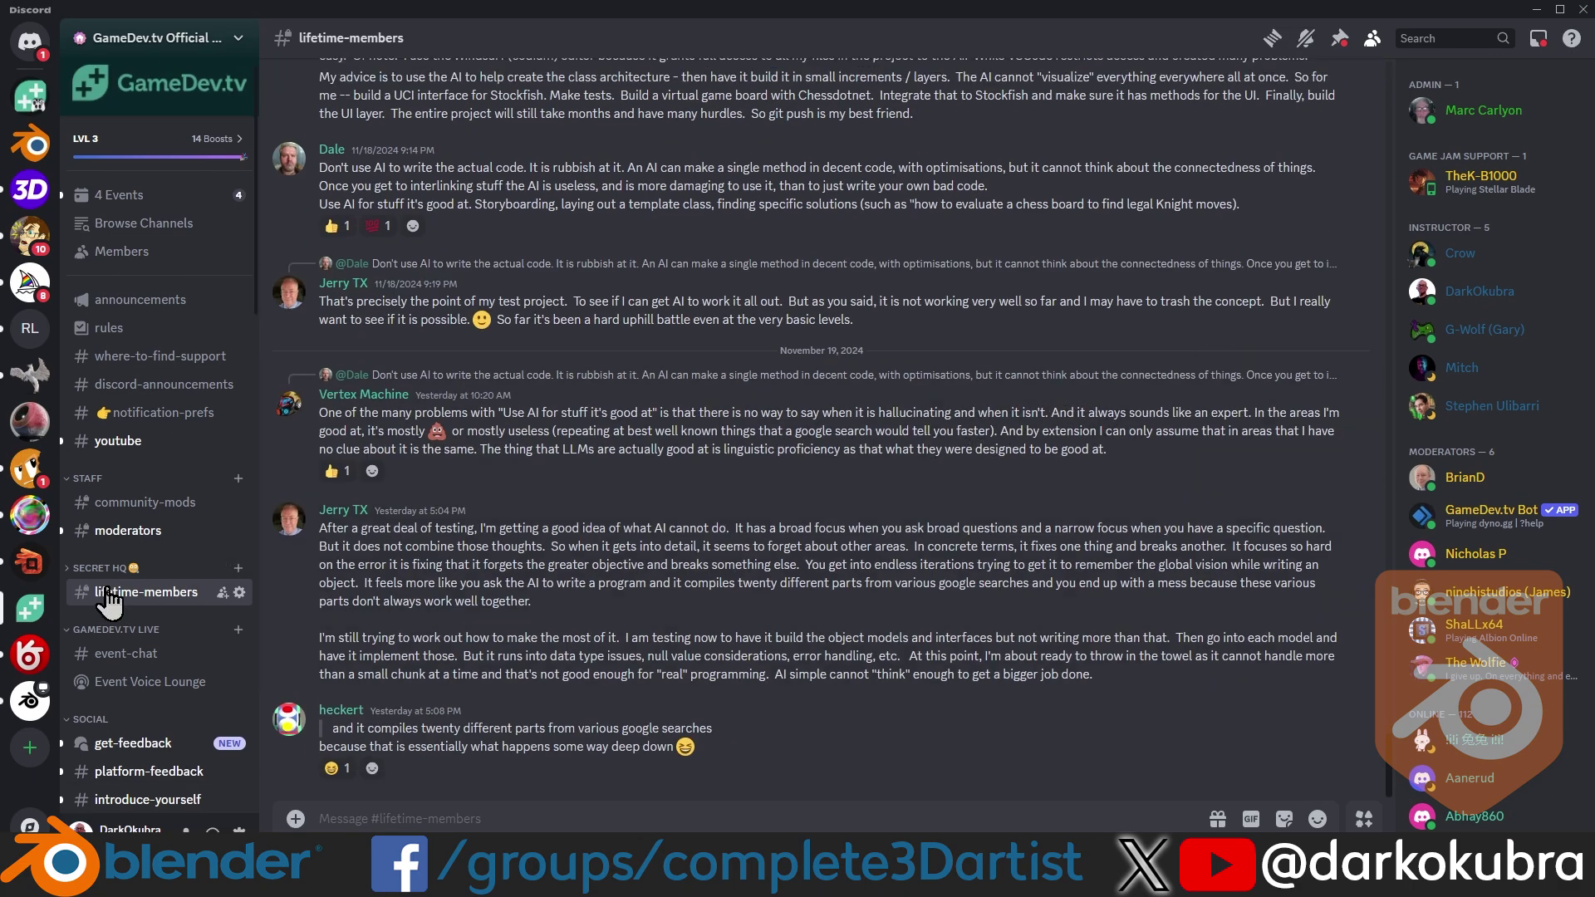
{"action": "scroll", "coordinate": [108, 601], "scroll_direction": "down", "scroll_amount": 15}
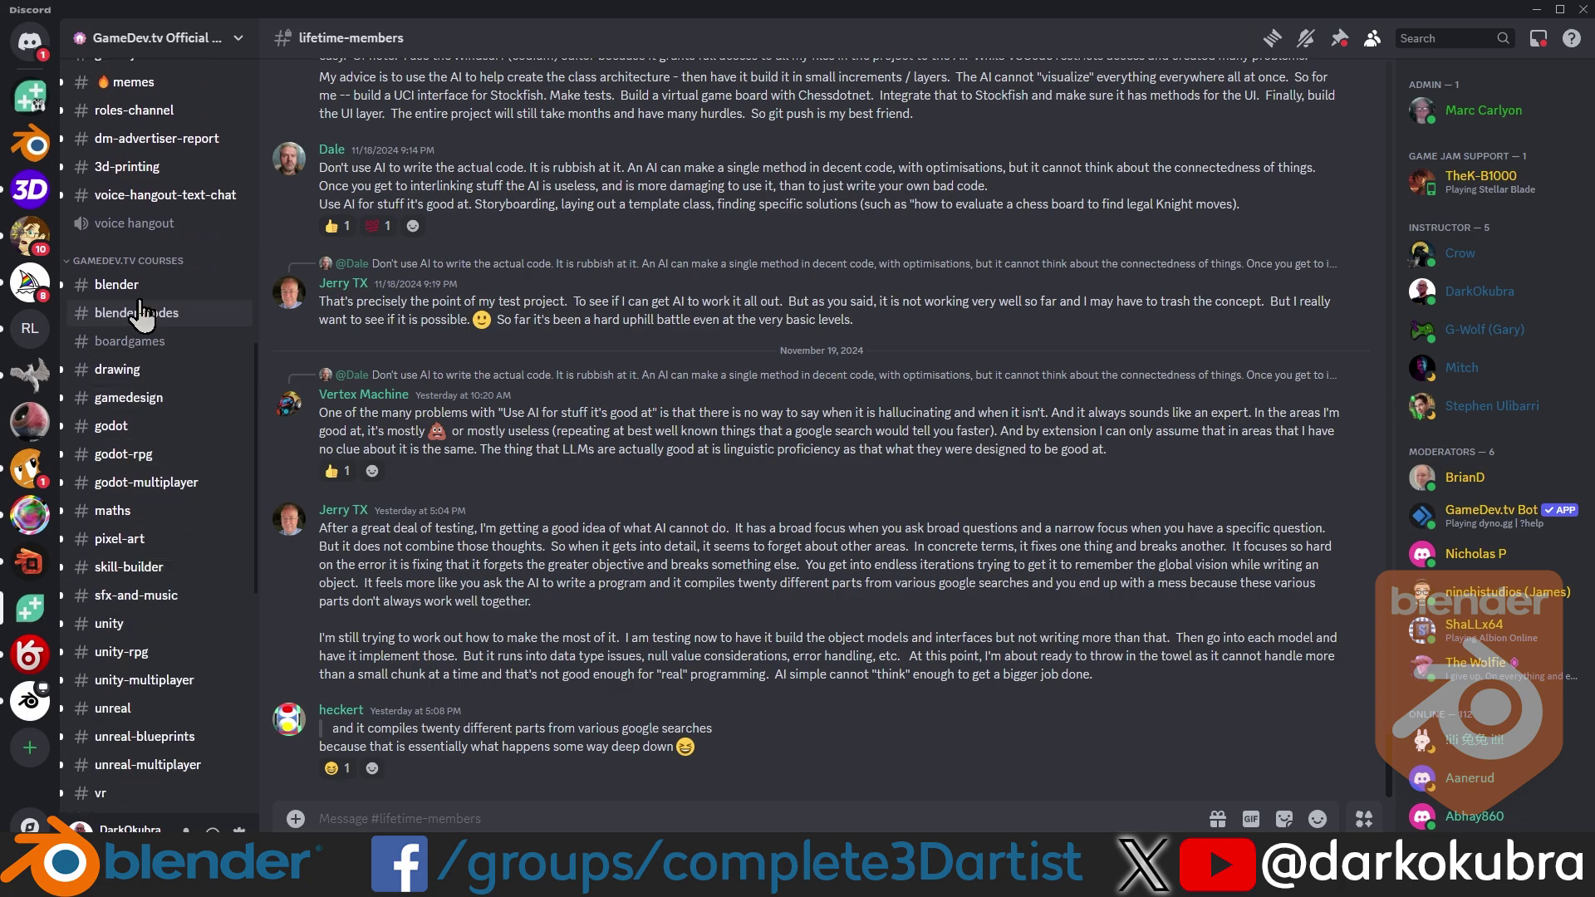
{"action": "left_click", "coordinate": [137, 290]}
{"action": "scroll", "coordinate": [1264, 425], "scroll_direction": "down", "scroll_amount": 5}
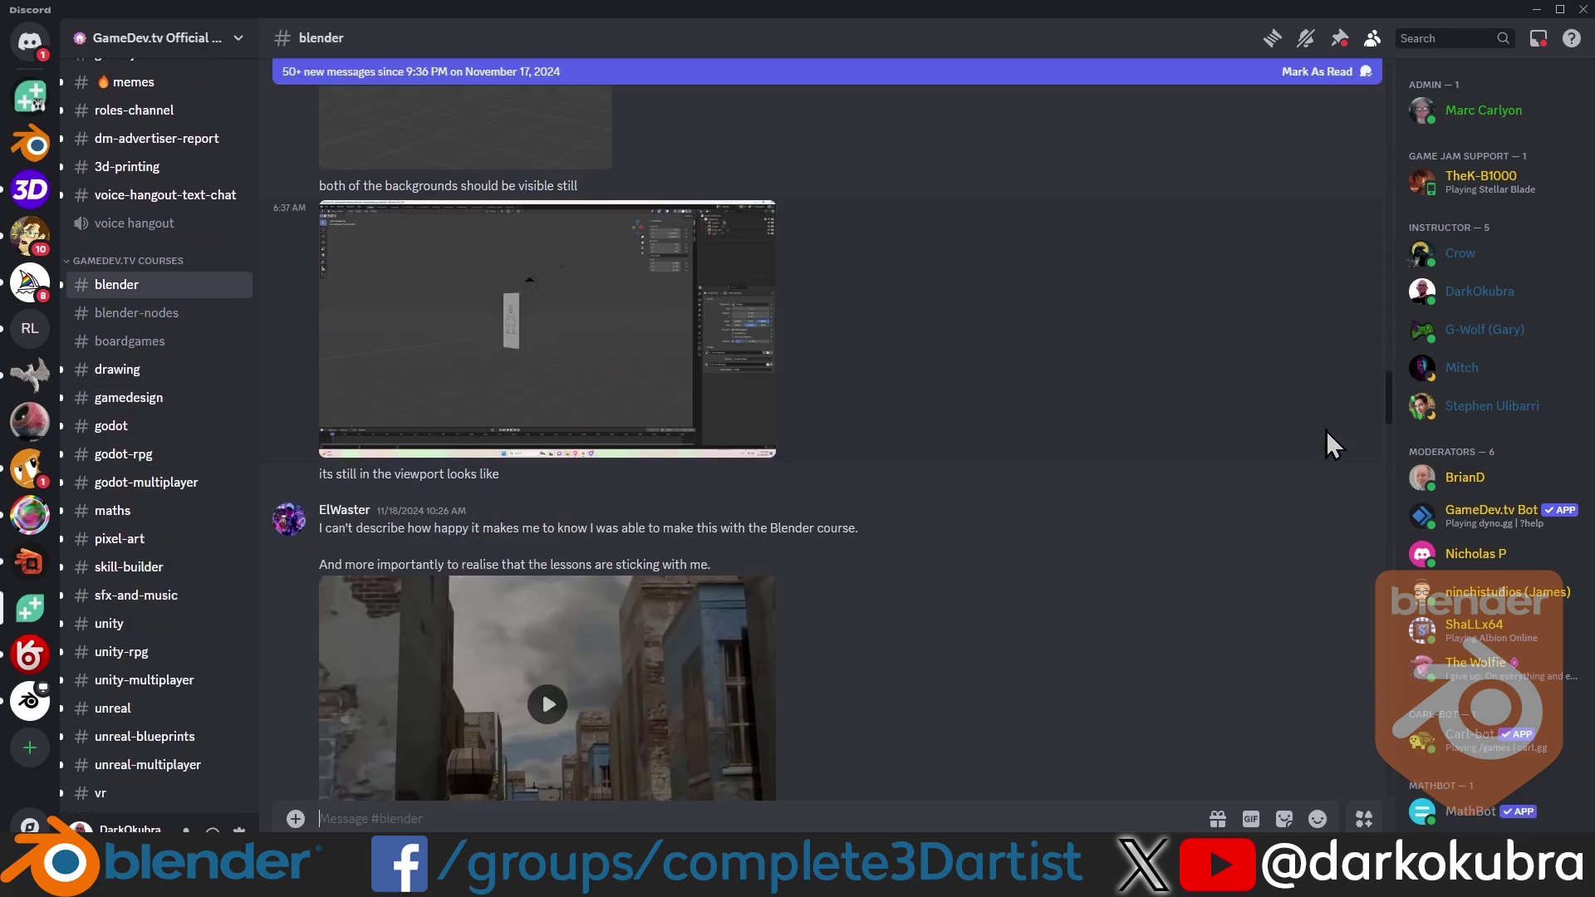
{"action": "scroll", "coordinate": [1327, 431], "scroll_direction": "down", "scroll_amount": 15}
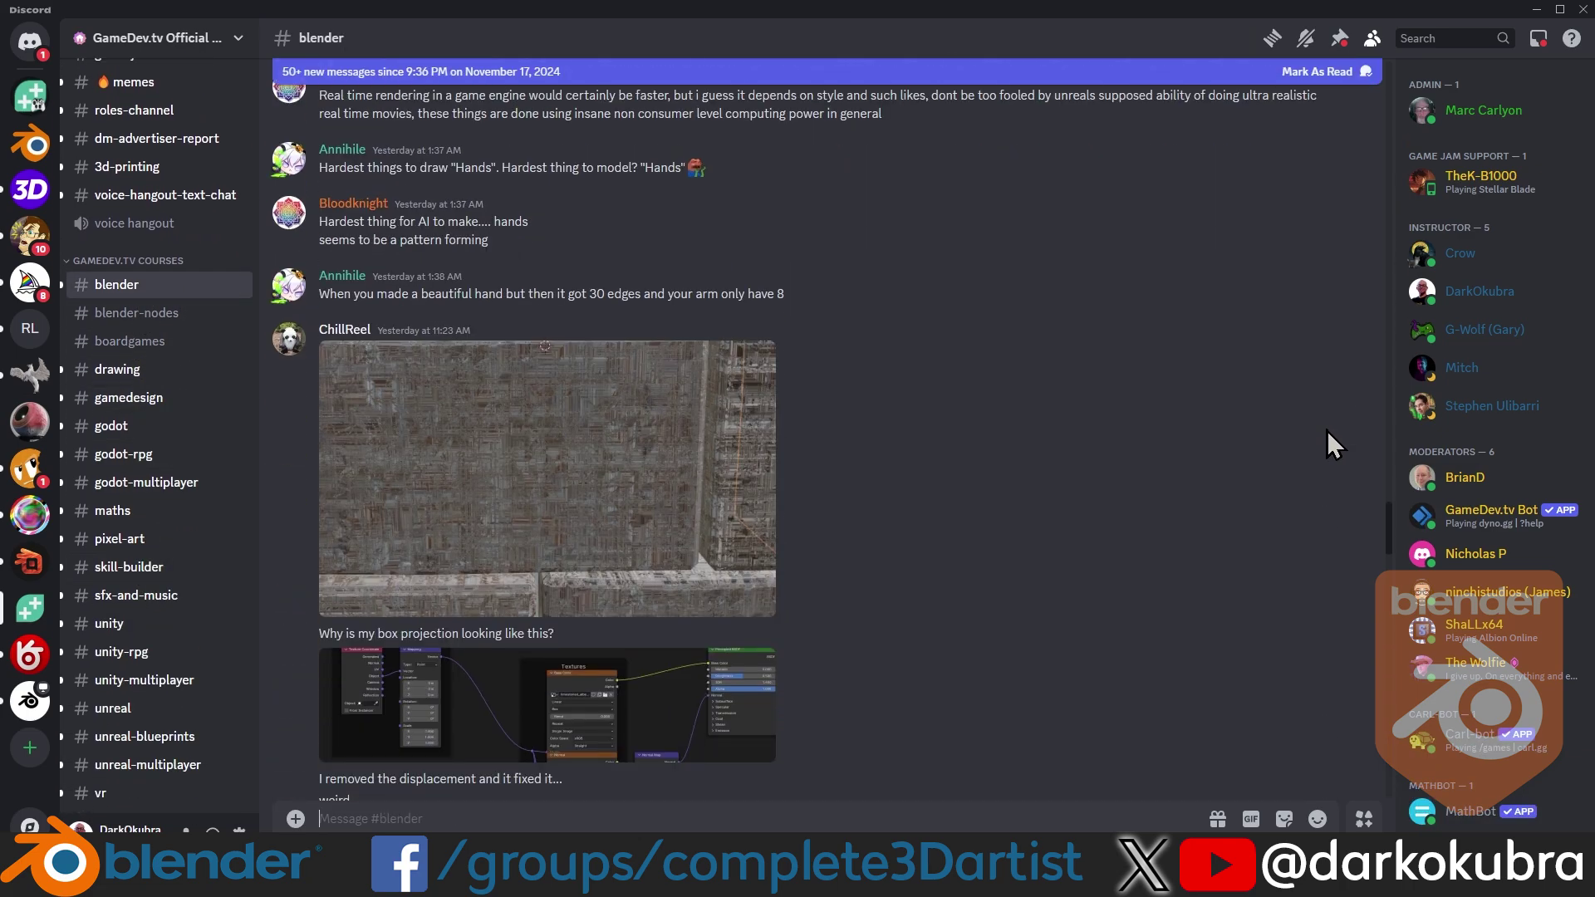